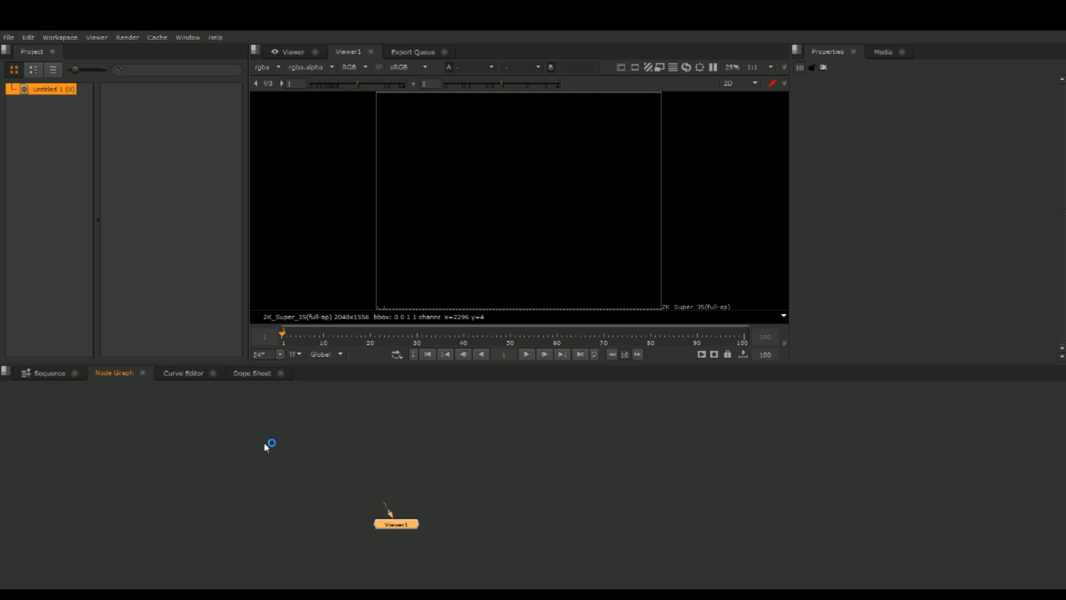
click(44, 374)
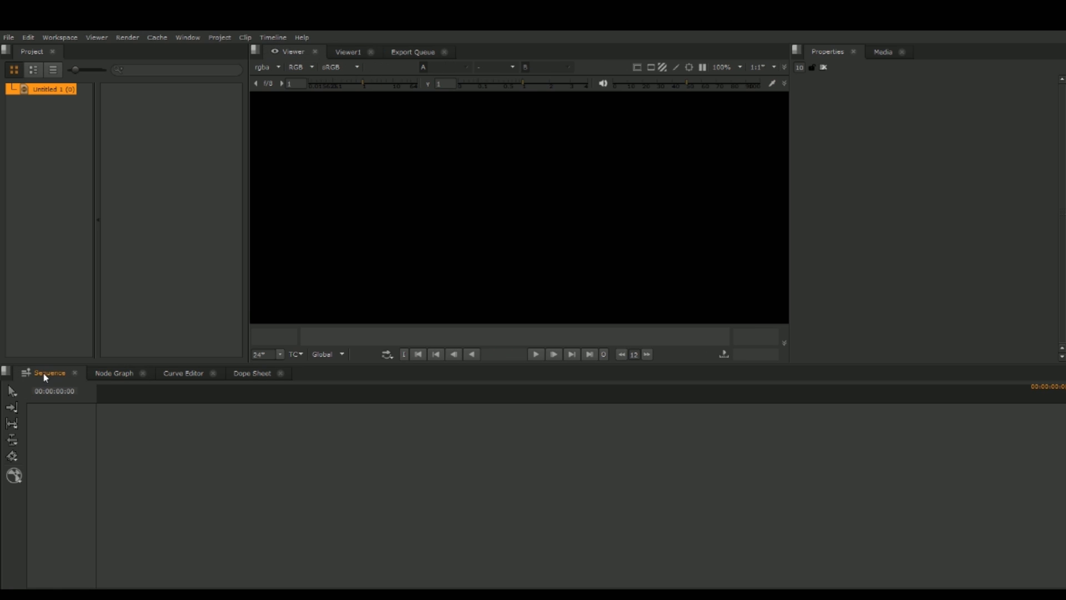
click(118, 373)
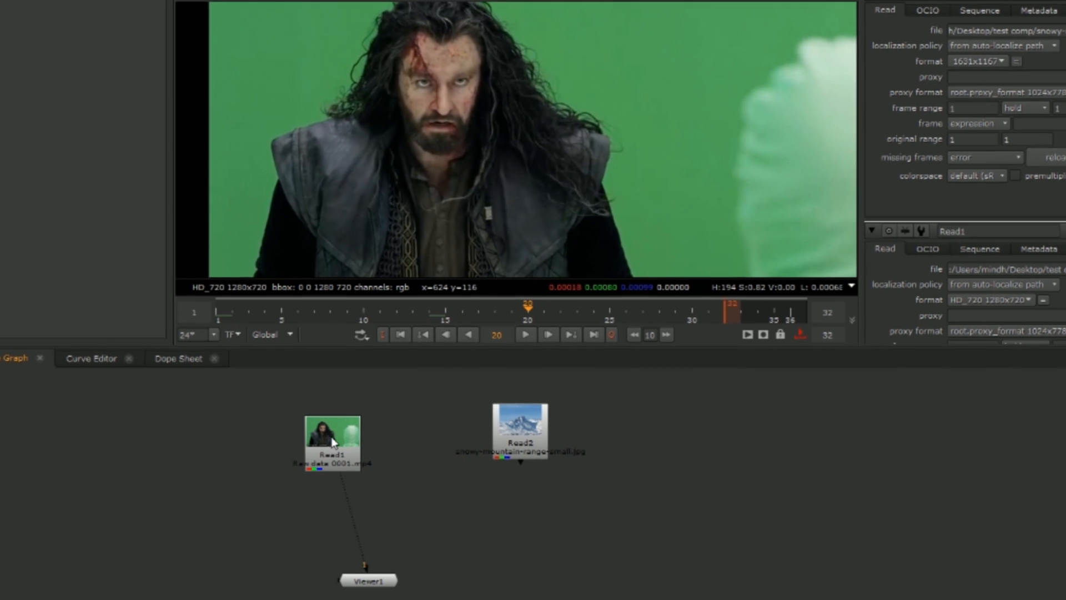
Add a Keylight node between Read1 and Viewer1 and sample the green backdrop beside the man as its Screen Colour
click(333, 442)
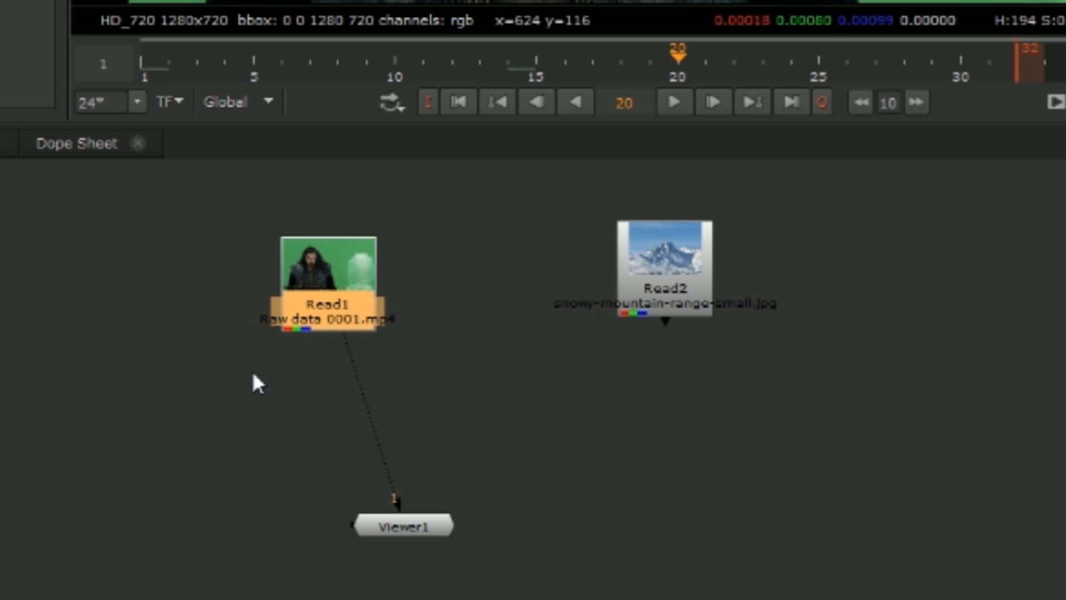
key(Return)
drag(306, 358, 321, 436)
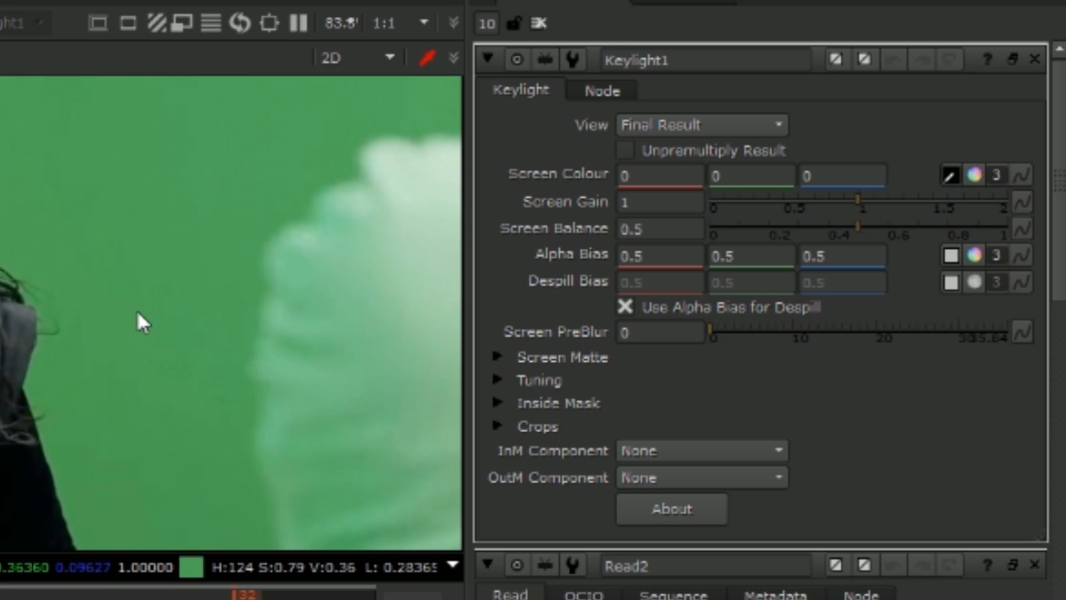
ctrl+click(146, 308)
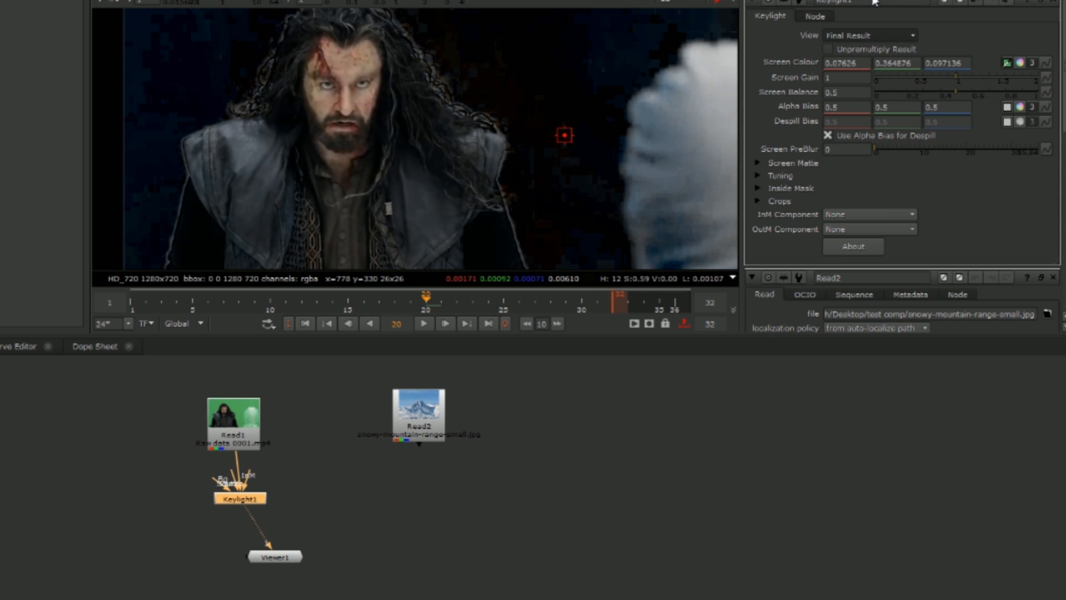
Display Keylight1's Screen Matte and raise the Screen Gain to 1.14 to darken the backdrop
click(849, 2)
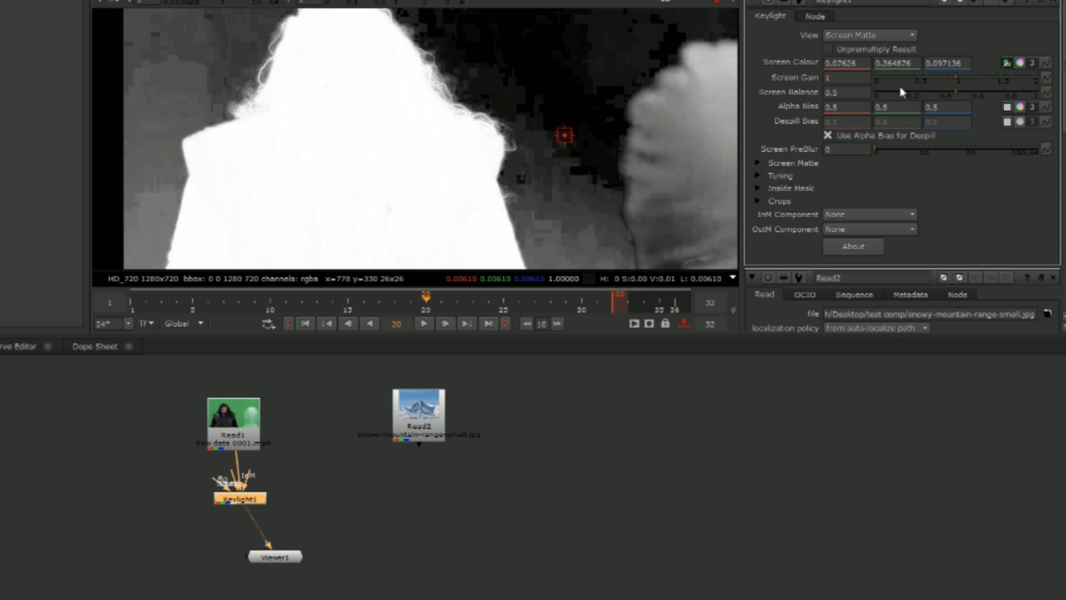
drag(957, 77, 967, 82)
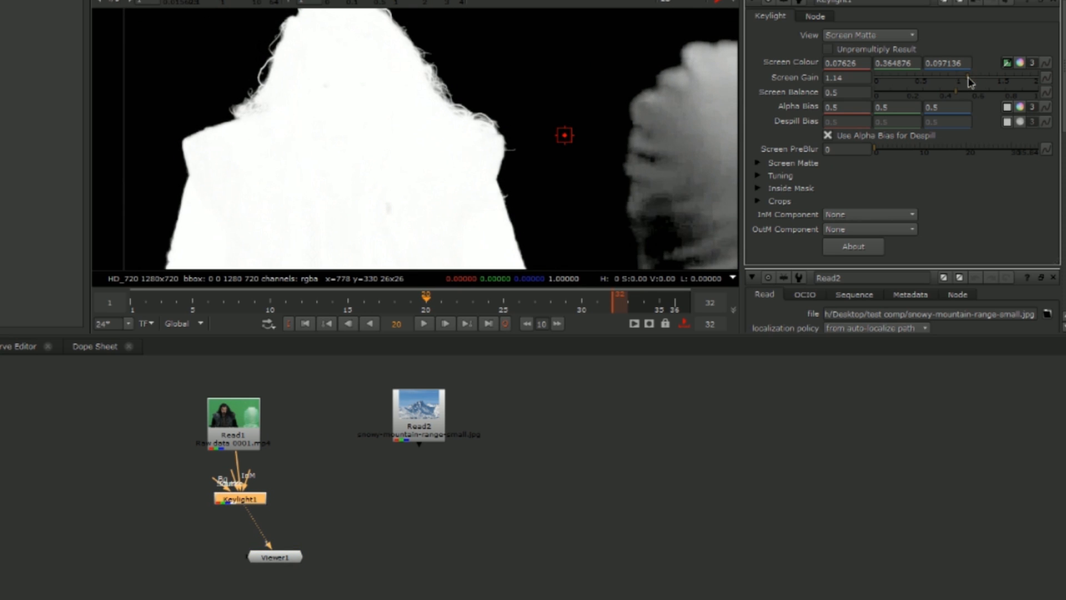
Expand Keylight1's Screen Matte settings and set Clip White to 0.87 to fill the grey areas inside the man's matte
scroll(408, 91, up, 5)
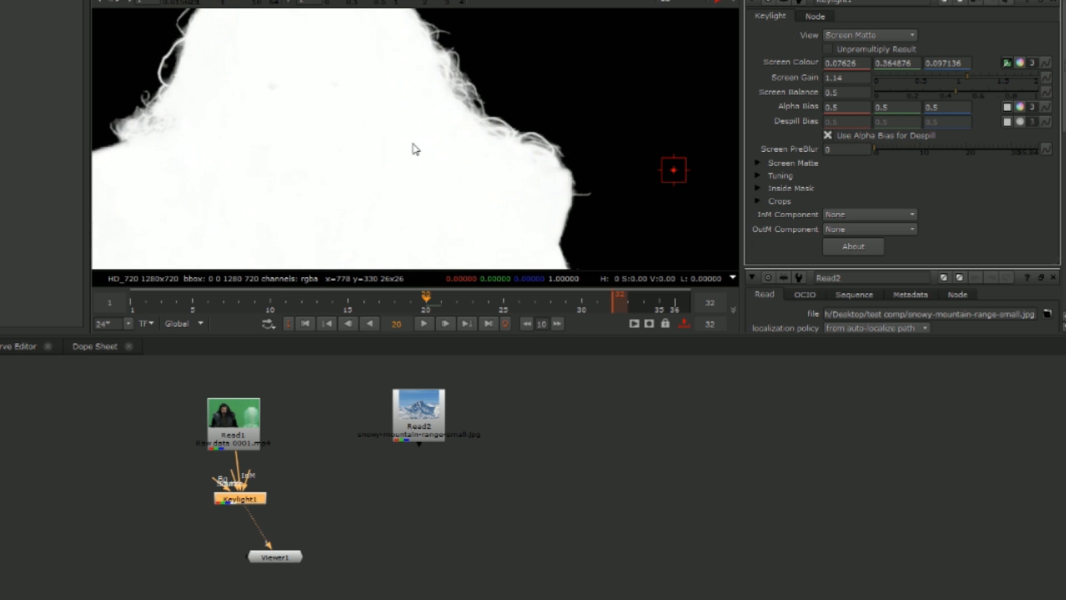
scroll(470, 136, up, 5)
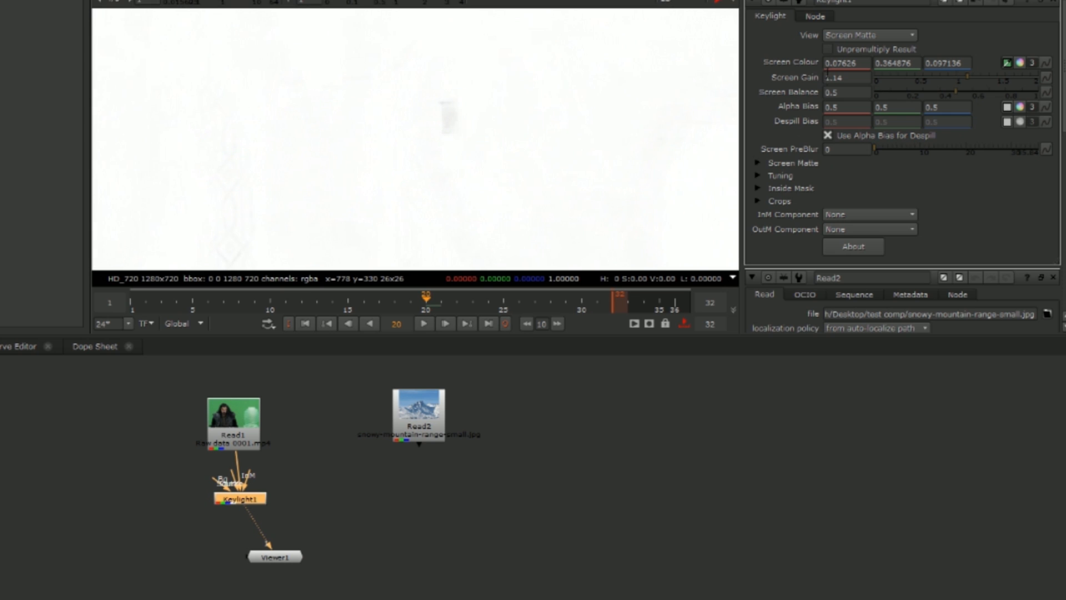
click(756, 163)
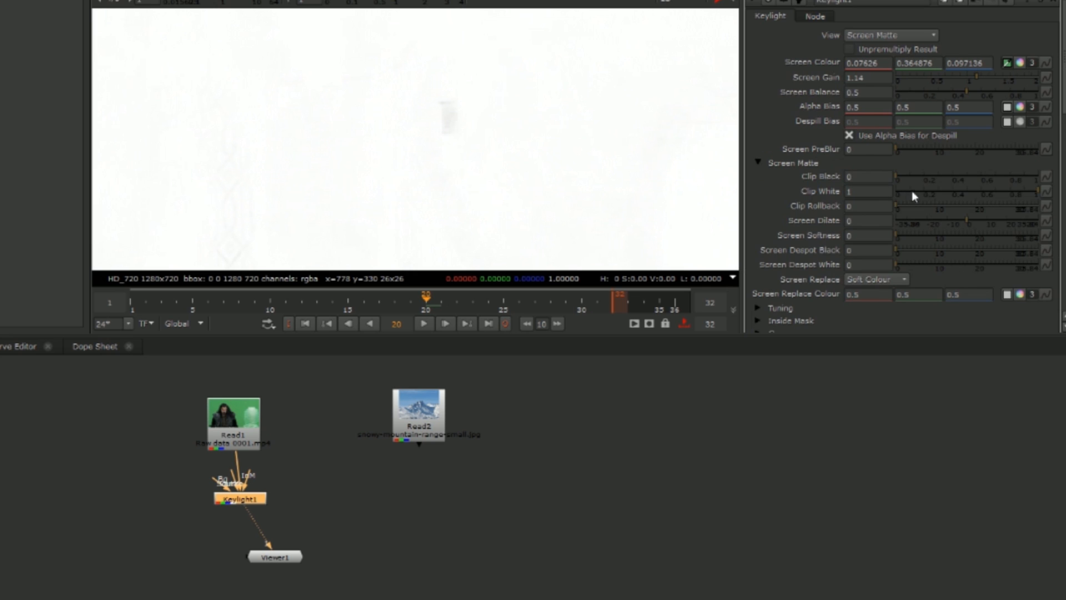
drag(1036, 191, 1023, 205)
scroll(467, 119, down, 3)
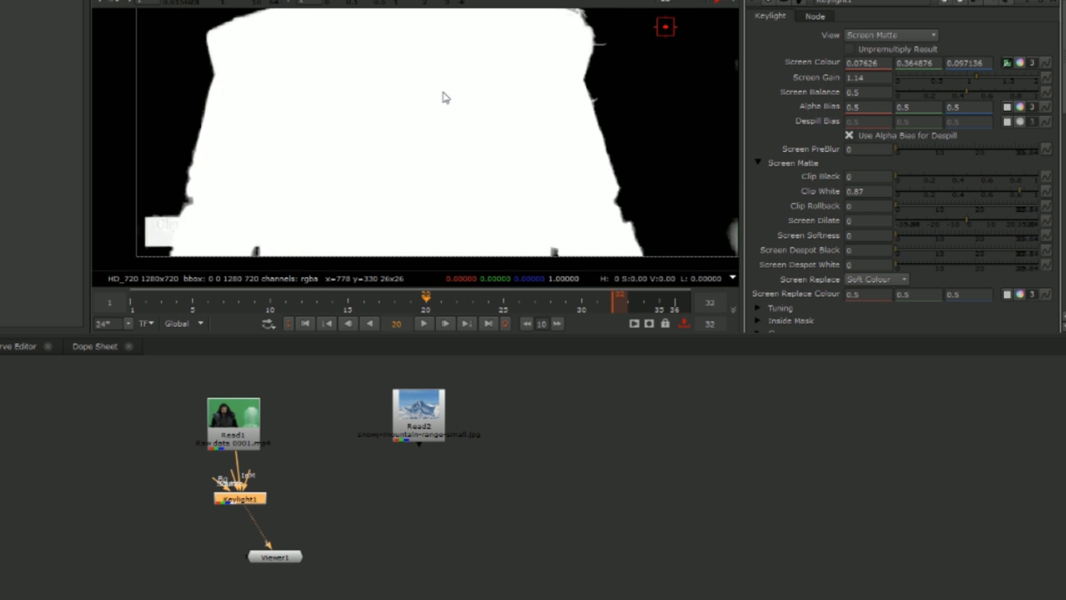
middle_drag(417, 76, 401, 142)
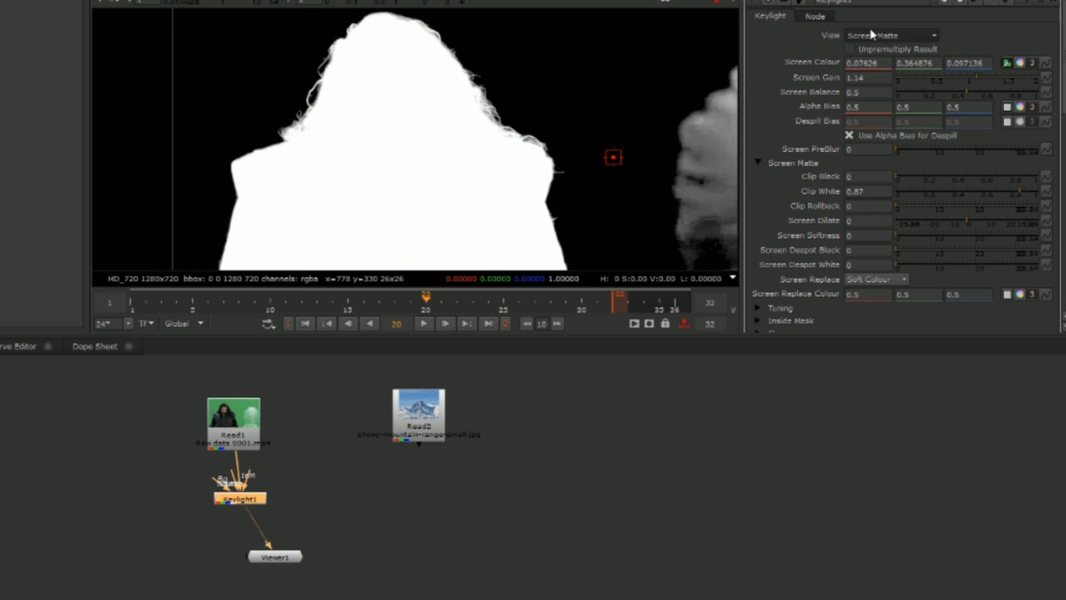
Switch Keylight1's view to Final Result and check the keyed man against the full picture
click(896, 107)
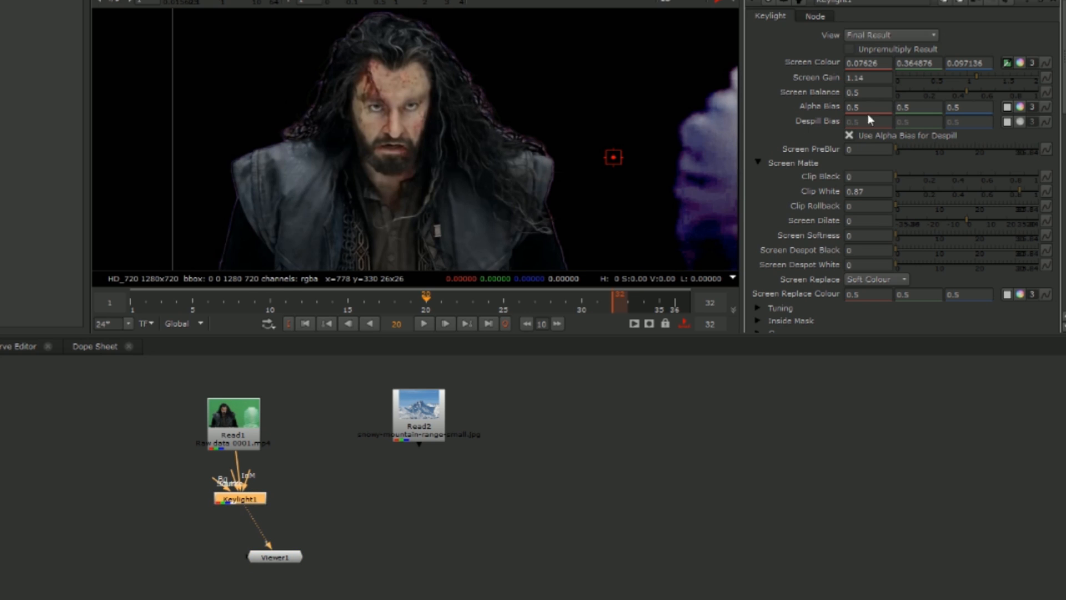
scroll(579, 131, down, 1)
scroll(522, 148, down, 5)
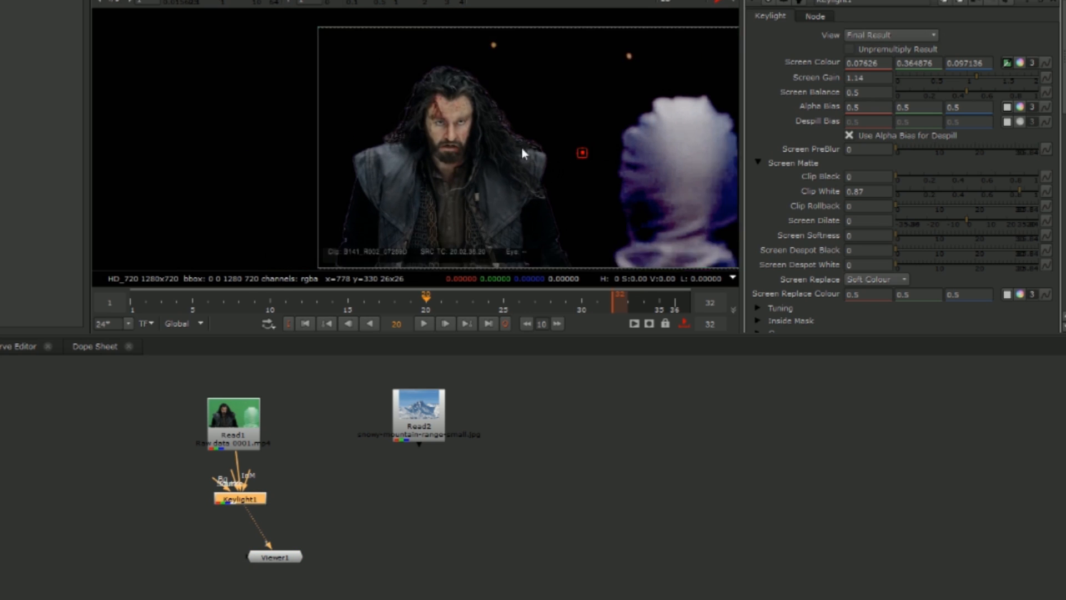
scroll(501, 172, up, 3)
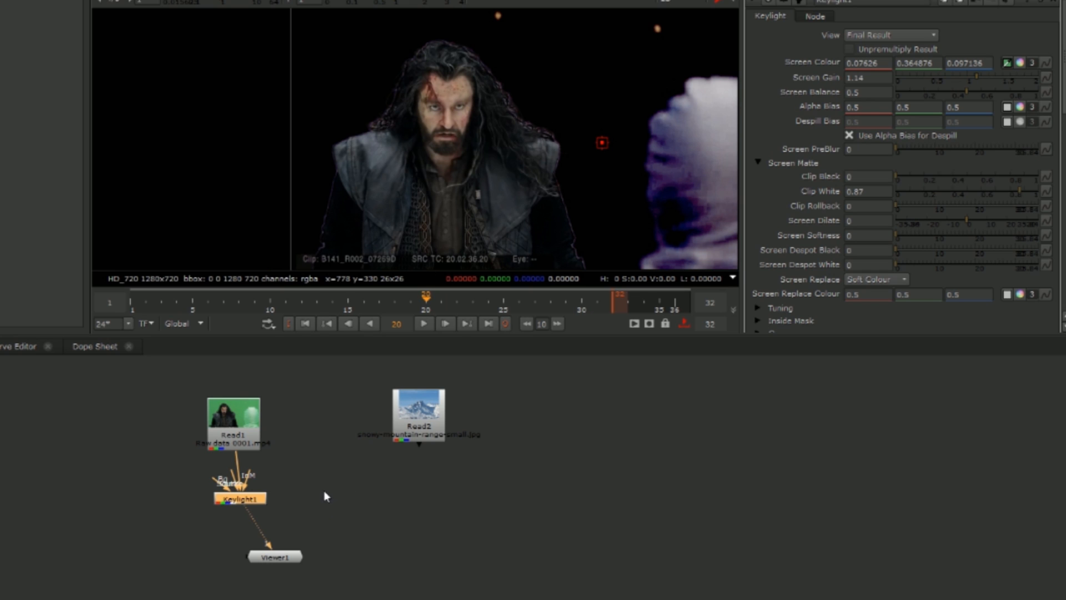
Add an unattached Roto node beside Keylight1 and connect Keylight1's OutM input to it
click(322, 482)
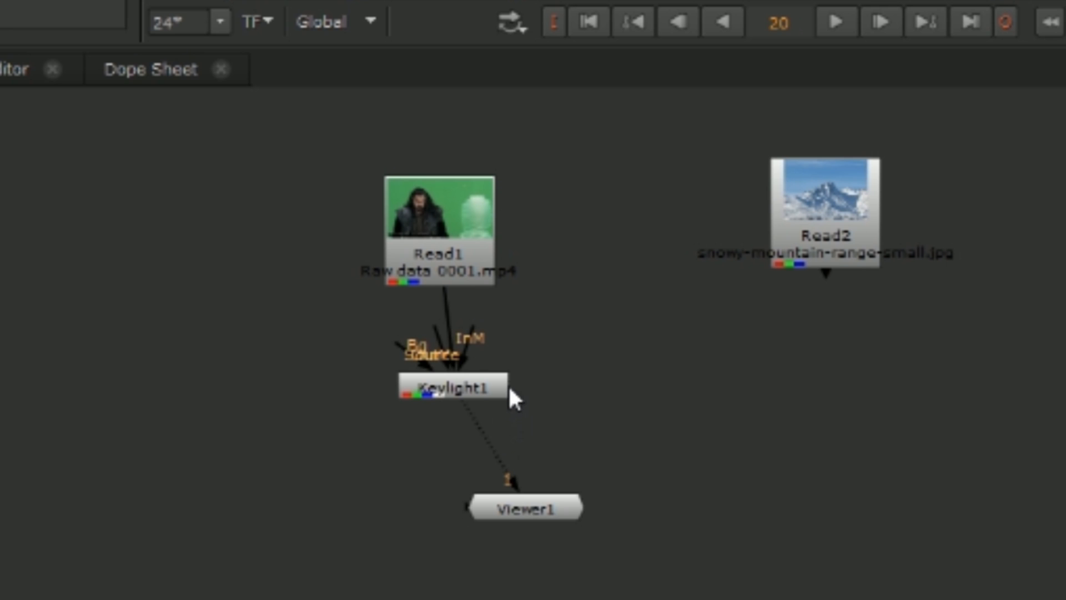
key(o)
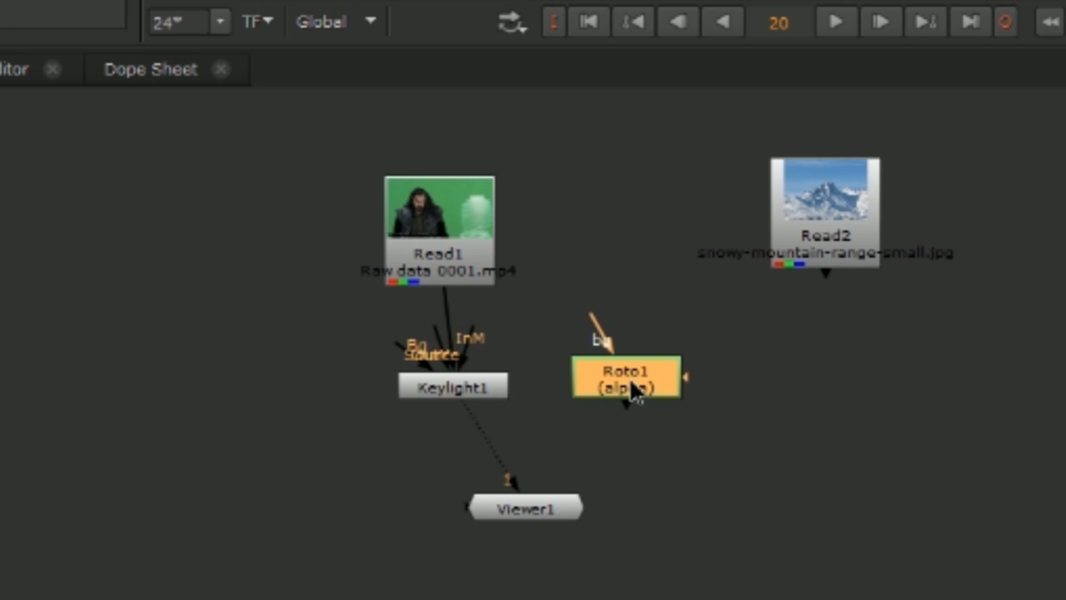
drag(470, 387, 123, 431)
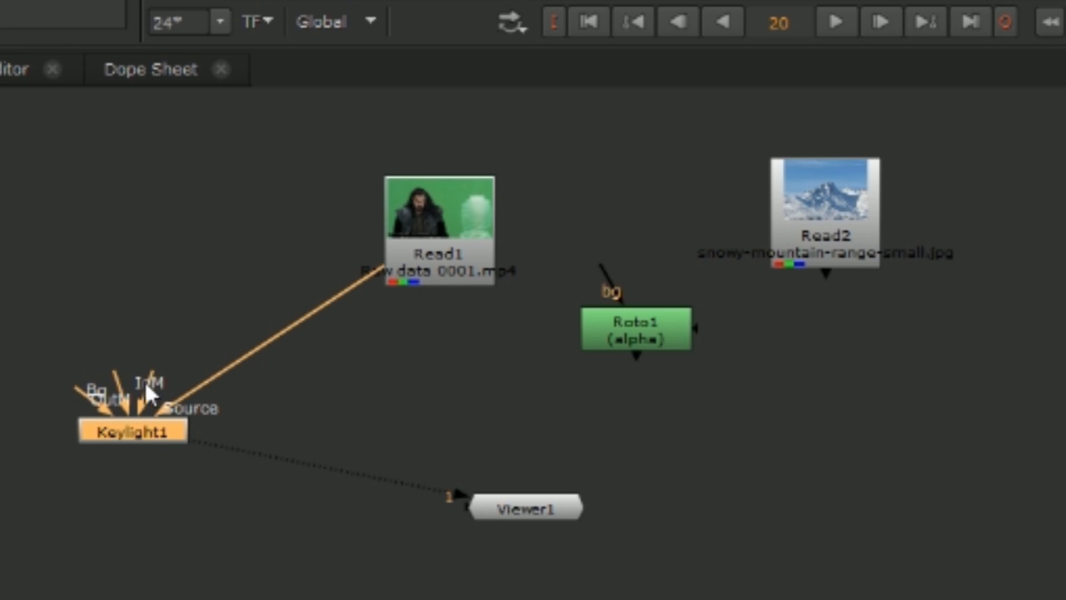
drag(145, 389, 636, 331)
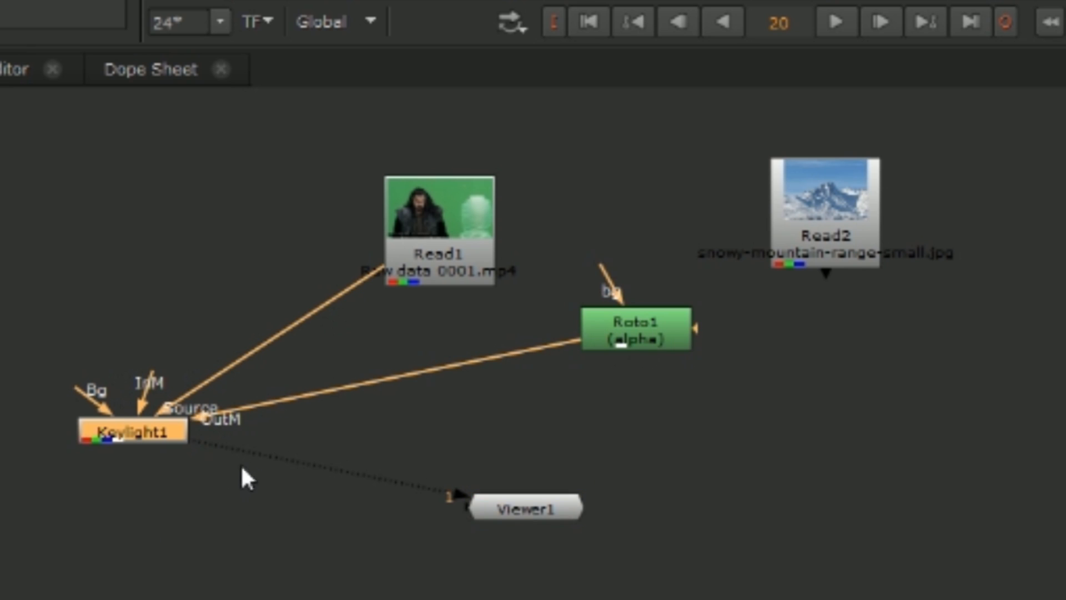
drag(167, 443, 312, 441)
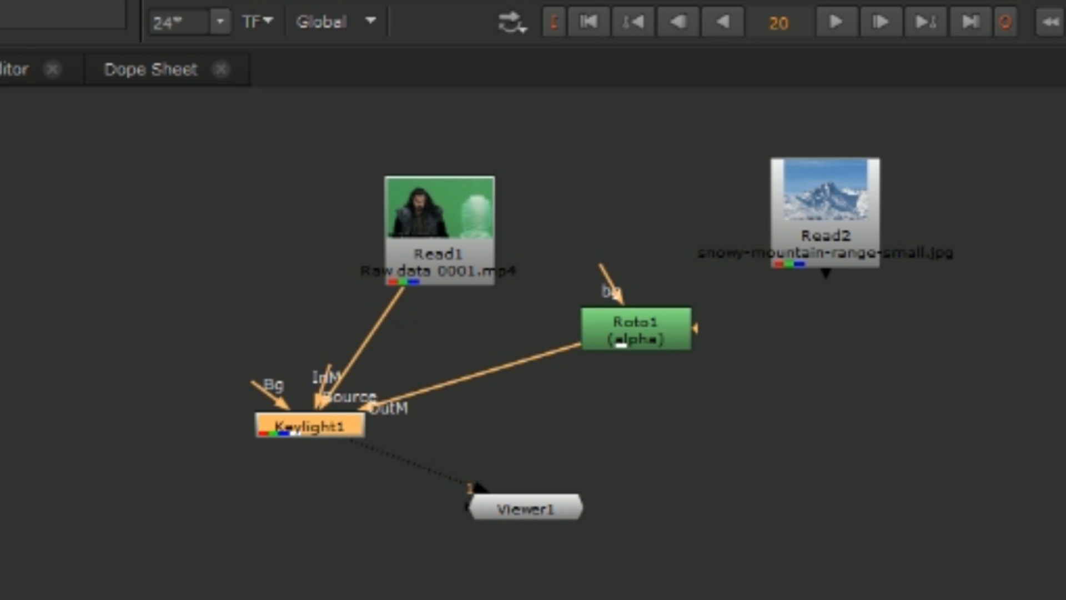
Draw a closed Bezier around the orange tracking marker beside the man's hair and keyframe its position on frames 5 and 10
click(31, 1)
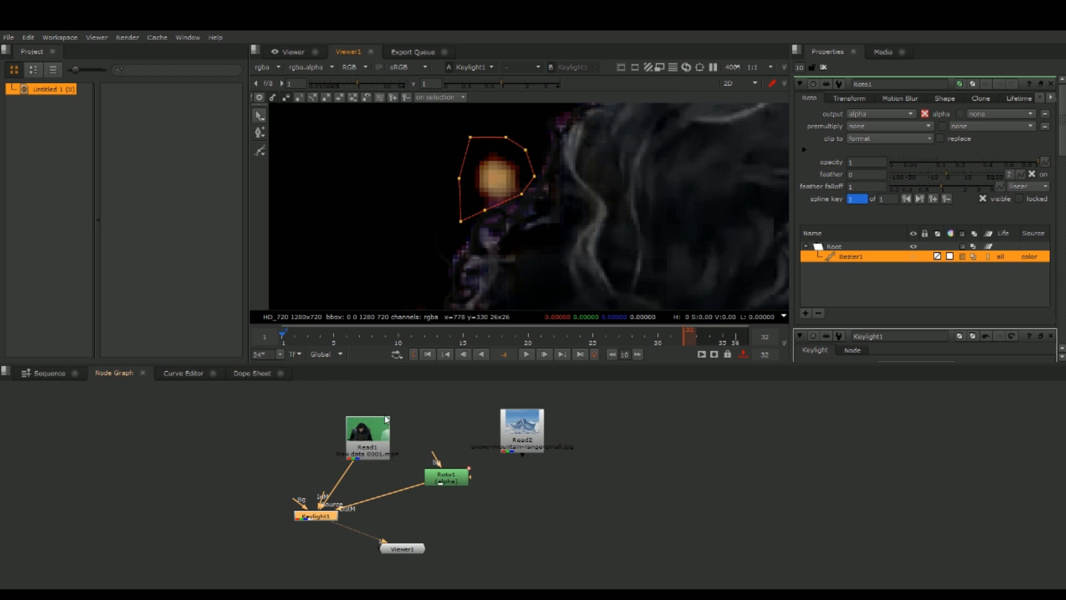
click(334, 336)
drag(532, 250, 450, 129)
drag(478, 179, 491, 159)
click(440, 206)
click(398, 335)
drag(496, 240, 367, 118)
drag(452, 191, 343, 151)
Step back from frame 10 and realign the marker's roto shape with the orange dot on frames 8, 7 and 4
click(464, 355)
click(464, 356)
drag(388, 178, 491, 190)
click(464, 355)
click(430, 202)
click(462, 357)
click(464, 356)
click(464, 355)
drag(500, 161, 498, 158)
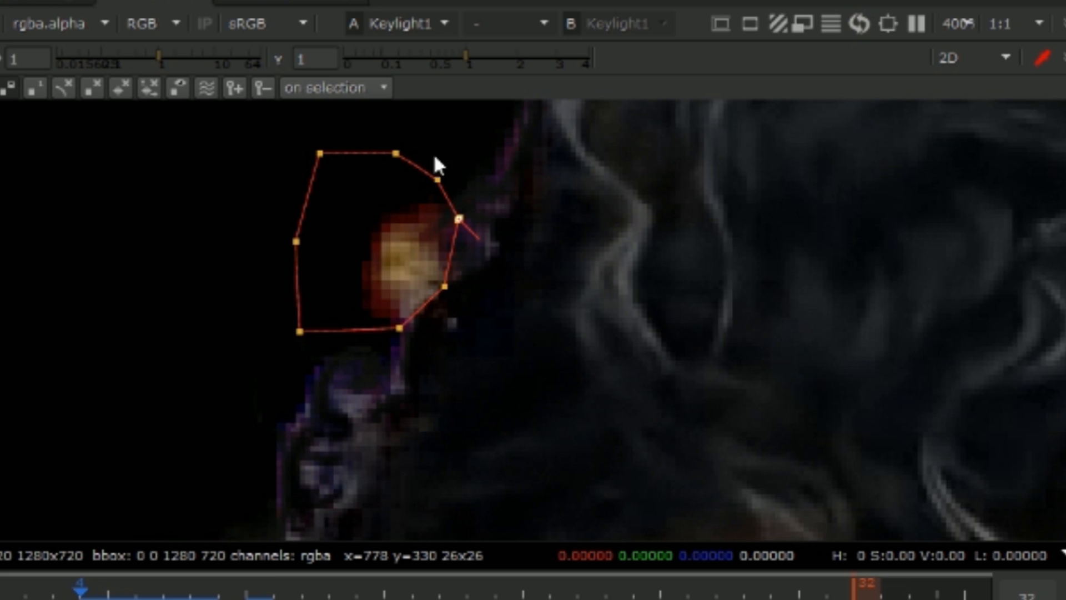
Reshape the marker's roto outline on frame 1, moving its points closer around the orange dot
key(Left)
key(Left)
key(Left)
drag(473, 293, 493, 299)
drag(488, 226, 516, 229)
drag(349, 160, 393, 183)
click(343, 264)
drag(325, 249, 376, 262)
drag(329, 340, 389, 306)
click(435, 175)
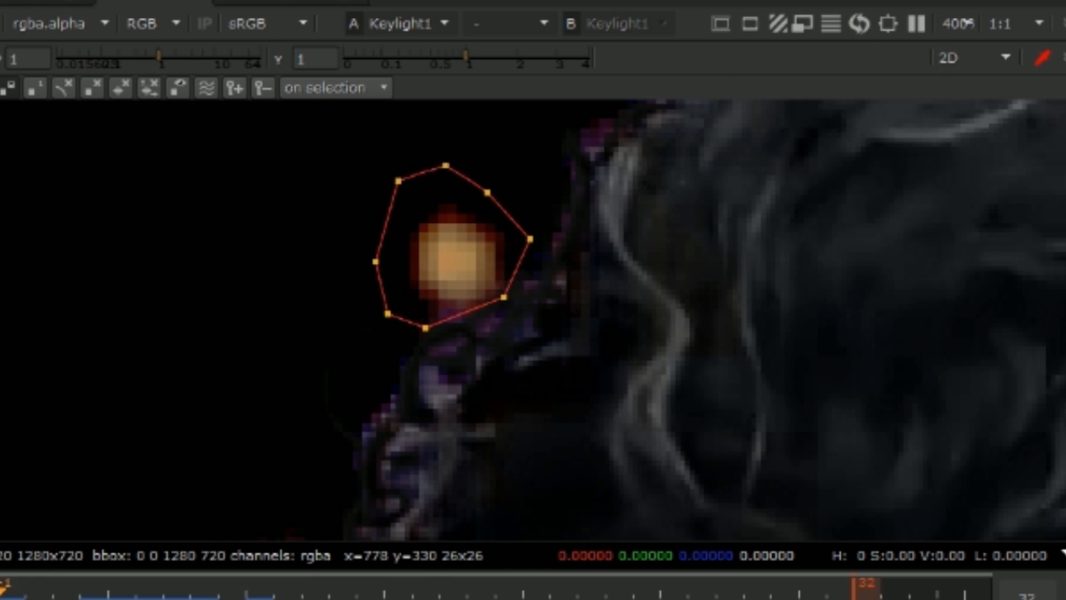
Select the marker's whole roto shape on frame 10 and move it outside the left edge of the picture
click(187, 584)
click(246, 585)
drag(256, 426, 8, 83)
drag(131, 174, 124, 251)
scroll(271, 279, down, 2)
drag(238, 266, 48, 247)
scroll(288, 256, down, 1)
scroll(161, 261, up, 2)
drag(178, 240, 0, 225)
Return to frame 1 and draw a second closed Bezier loosely around the man, extending below the picture's lower edge
drag(244, 587, 1, 588)
scroll(733, 313, down, 2)
middle_drag(785, 314, 720, 269)
scroll(768, 201, down, 4)
scroll(615, 273, up, 4)
click(185, 258)
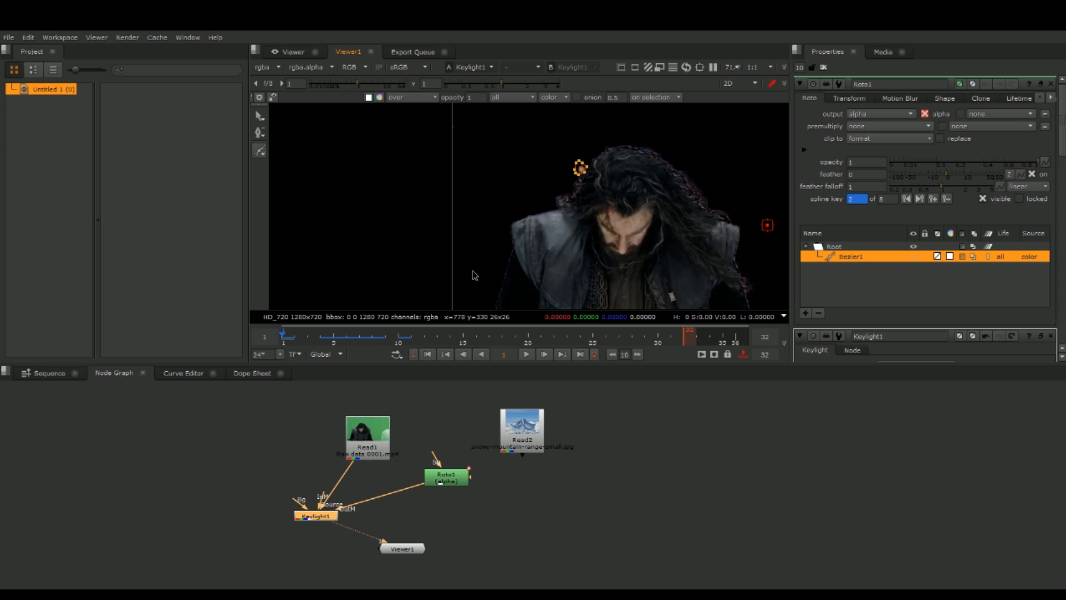
click(491, 209)
click(554, 162)
click(613, 131)
click(664, 125)
click(715, 144)
click(747, 184)
middle_drag(749, 208, 644, 184)
click(652, 239)
click(675, 294)
middle_drag(689, 288, 698, 201)
click(688, 265)
drag(358, 281, 361, 272)
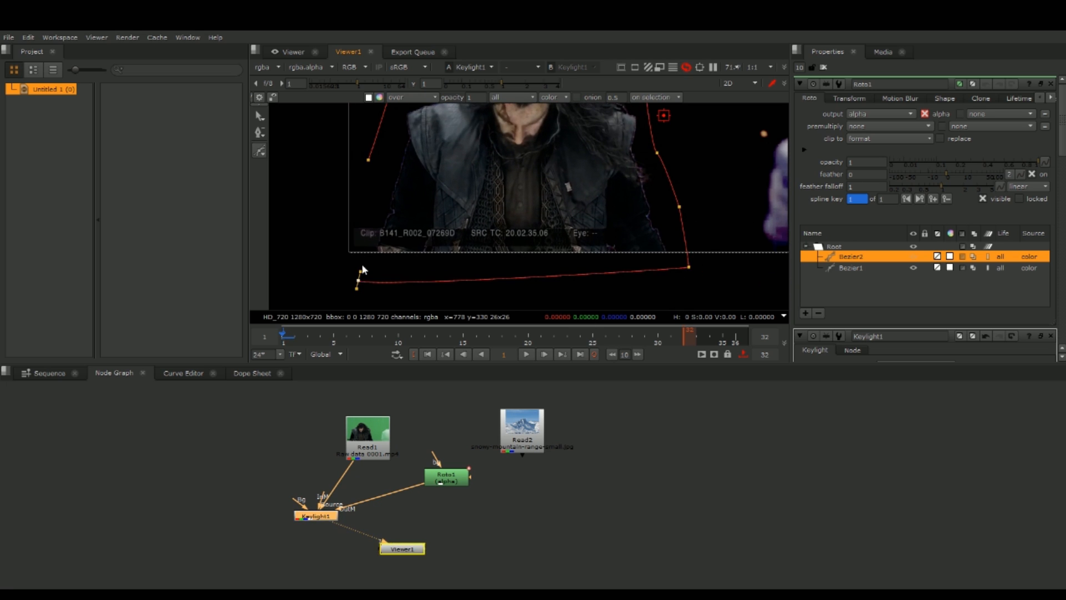
click(361, 183)
click(368, 161)
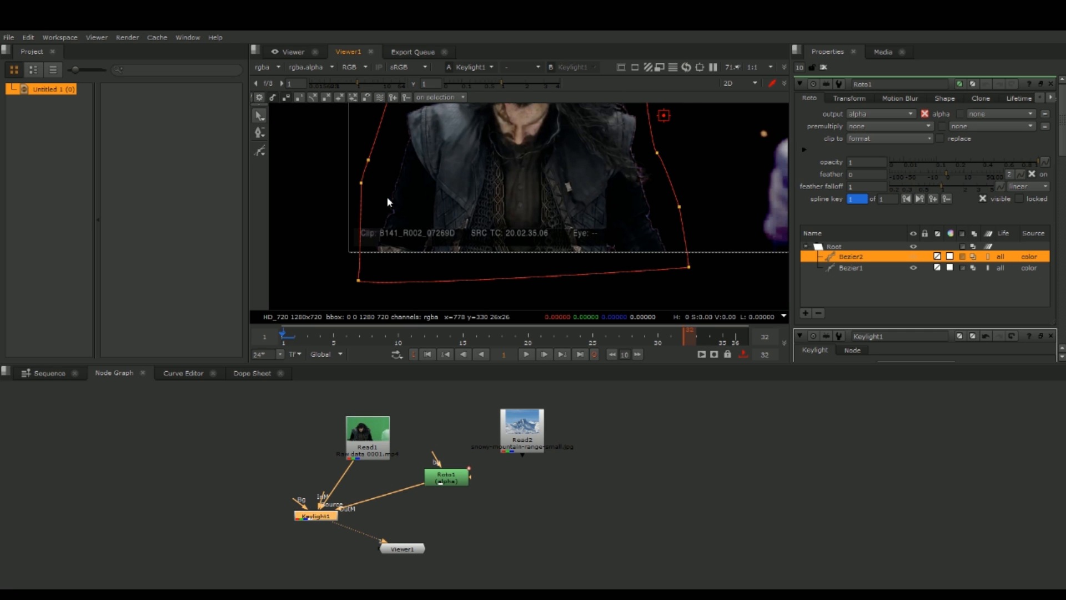
Move the outline's two bottom corner points closer to the picture's lower edge and lower the point above the right corner
drag(358, 281, 356, 259)
drag(689, 267, 686, 254)
drag(679, 207, 683, 219)
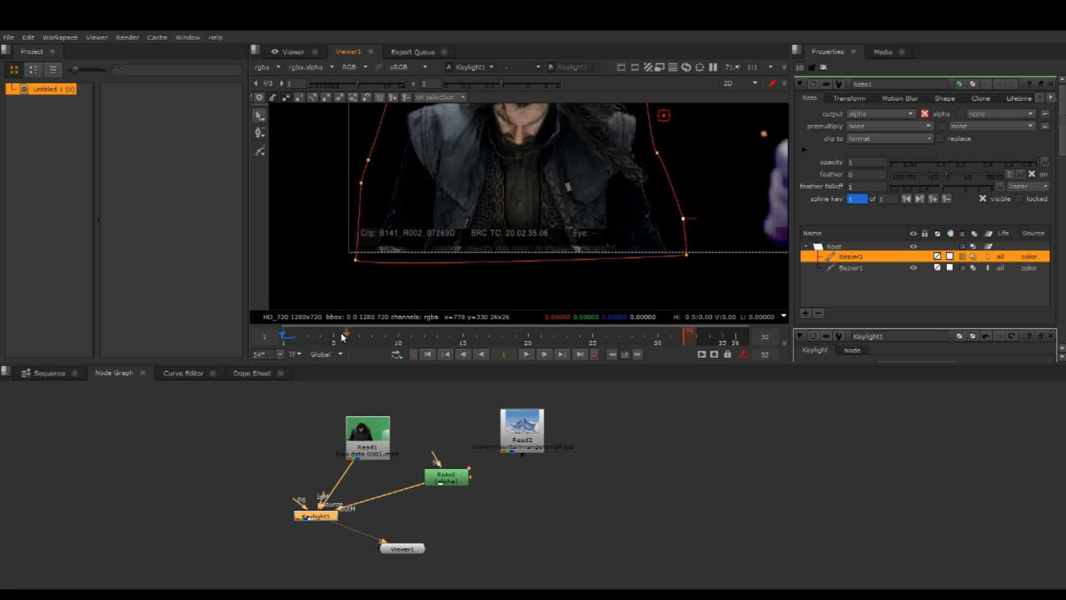
Keyframe the man's outline on frames 5 and 10, pulling its points beside and above his head closer to him
click(347, 333)
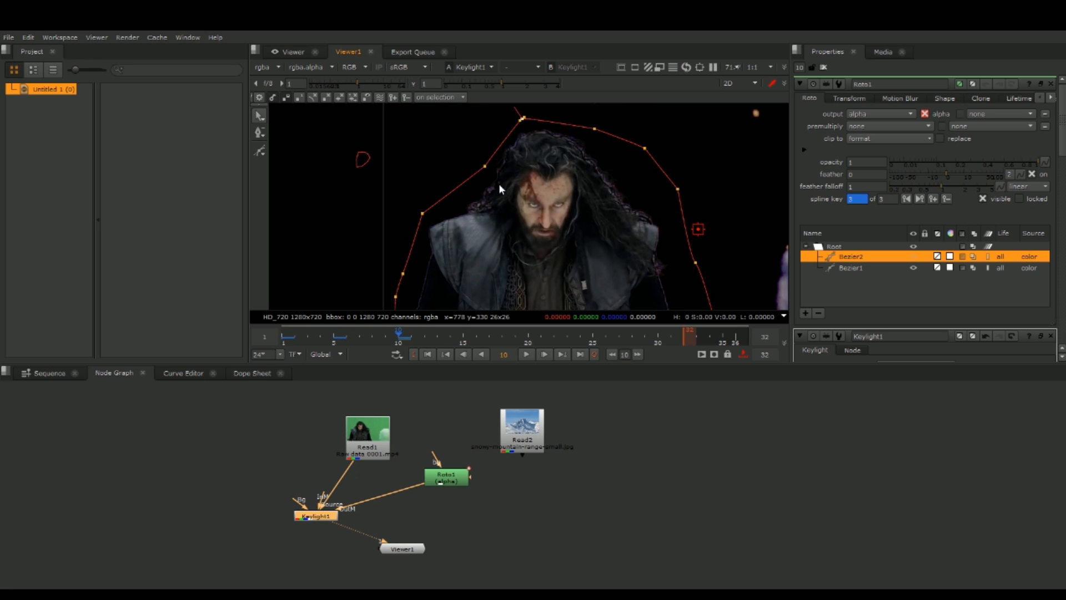
drag(485, 166, 480, 159)
drag(594, 129, 576, 118)
drag(644, 148, 608, 145)
drag(677, 188, 652, 188)
mouse_move(661, 303)
middle_down()
mouse_move(661, 194)
mouse_move(651, 306)
middle_up()
Adjust the top and side points of the man's outline to follow him on frames 15 and 20
click(463, 338)
drag(557, 137, 560, 129)
middle_drag(675, 263, 611, 106)
click(528, 337)
middle_drag(547, 143, 671, 254)
drag(501, 246, 503, 240)
middle_drag(578, 144, 567, 219)
drag(600, 159, 603, 155)
middle_drag(735, 282, 599, 142)
Go to frame 25 and pull the right-side and top points of the outline closer to the man
click(593, 336)
drag(673, 276, 643, 279)
drag(670, 240, 641, 238)
drag(648, 170, 632, 169)
middle_drag(623, 155, 654, 233)
middle_drag(561, 109, 560, 138)
click(551, 138)
drag(560, 133, 493, 134)
middle_drag(600, 250, 588, 195)
Adjust the top point of the man's outline above his head on frame 30
click(658, 336)
middle_drag(552, 103, 562, 147)
click(550, 127)
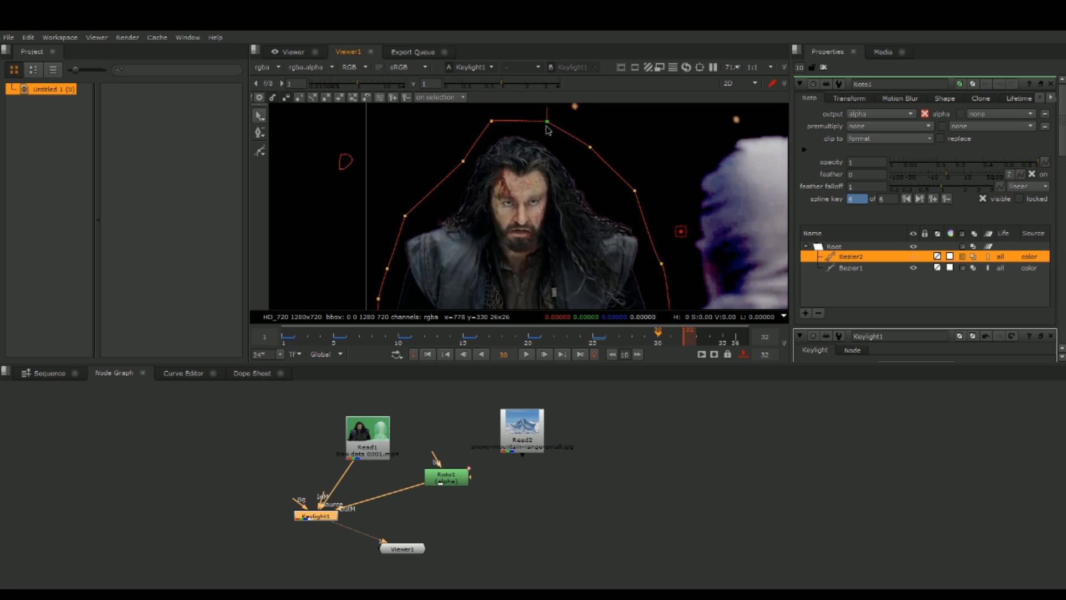
drag(550, 126, 549, 128)
middle_drag(551, 261, 567, 205)
scroll(567, 205, down, 1)
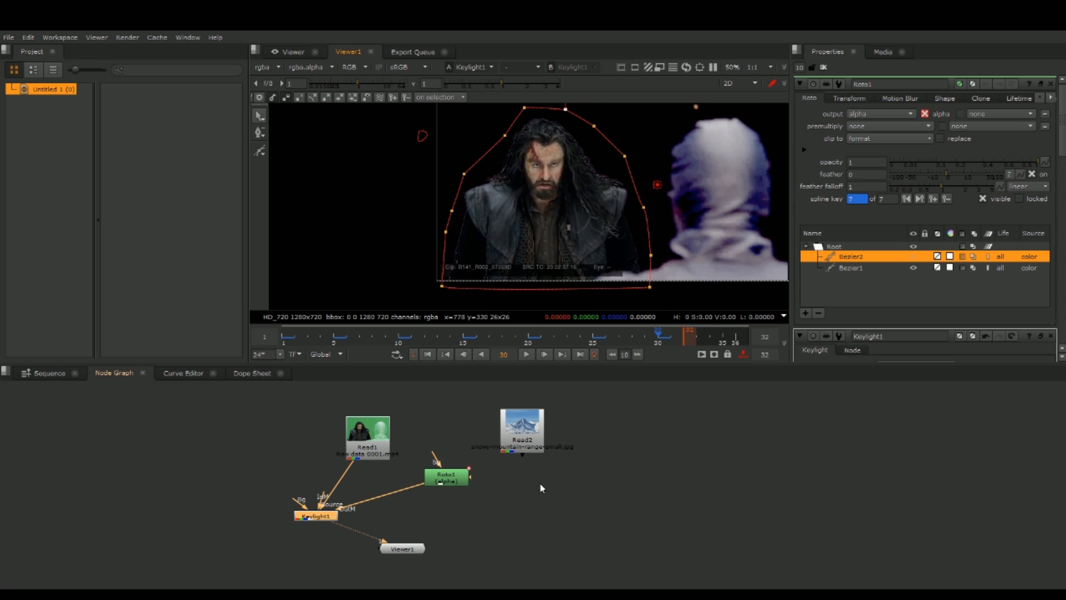
Set Keylight1's OutM Component to Inverted Alpha so the roto shapes act as its outside mask
double_click(304, 520)
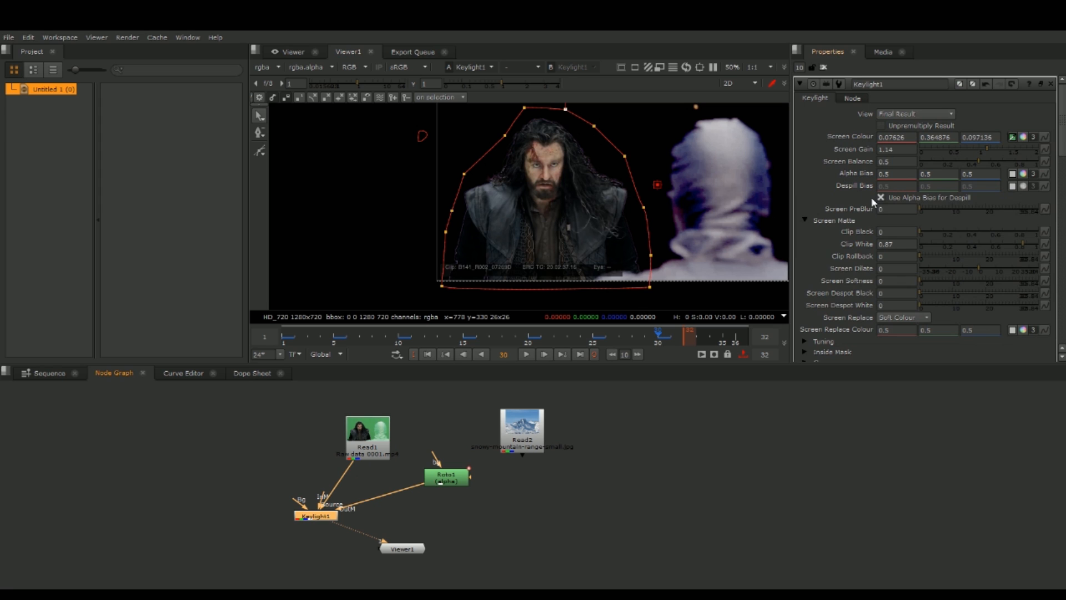
scroll(866, 198, down, 5)
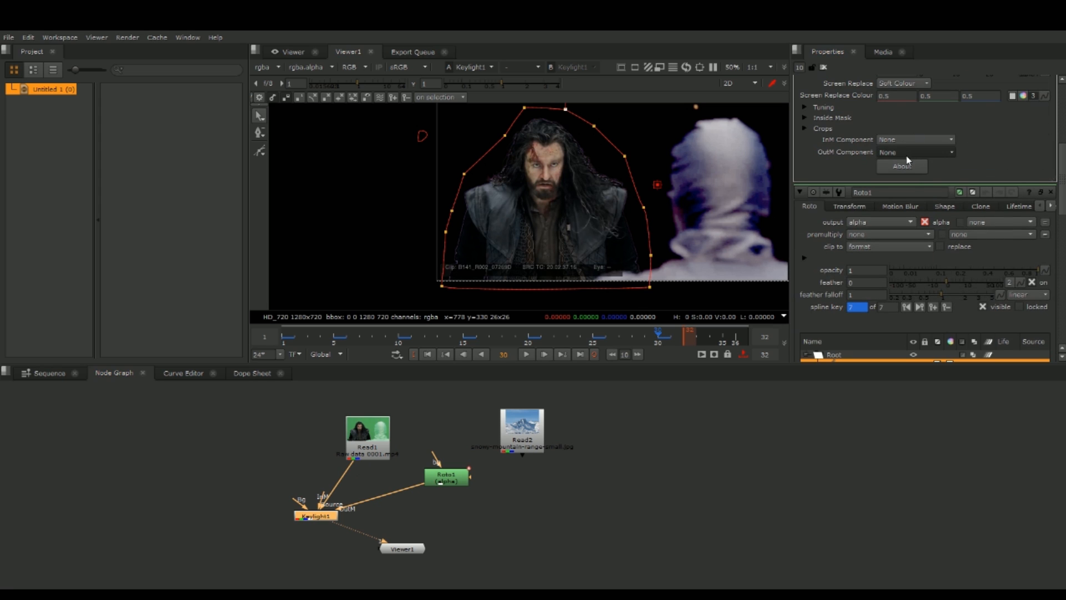
click(911, 192)
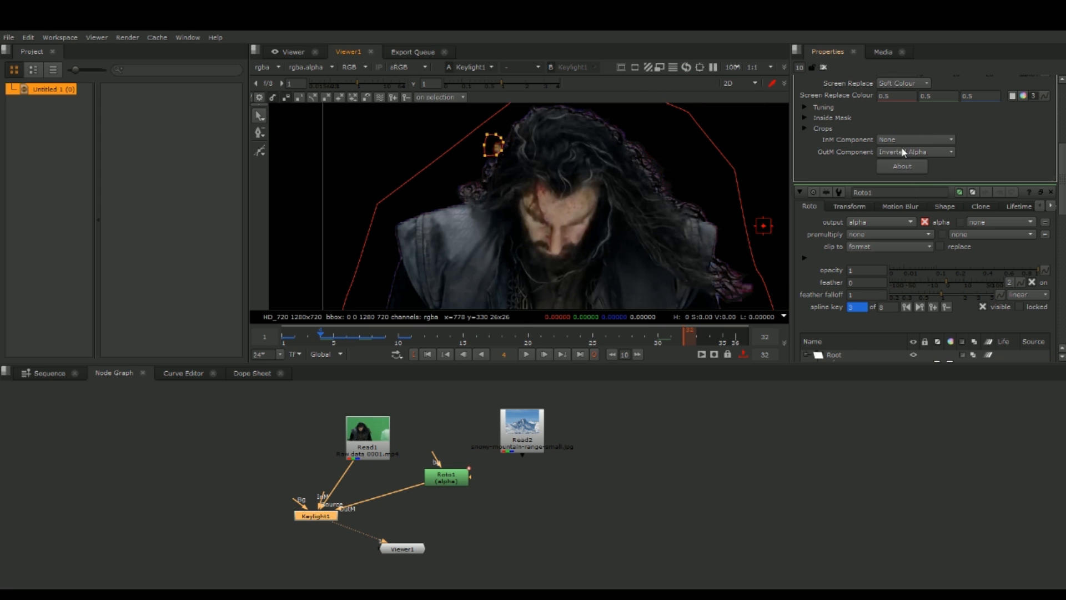
Close all open node properties and reopen only those of Roto1
click(824, 68)
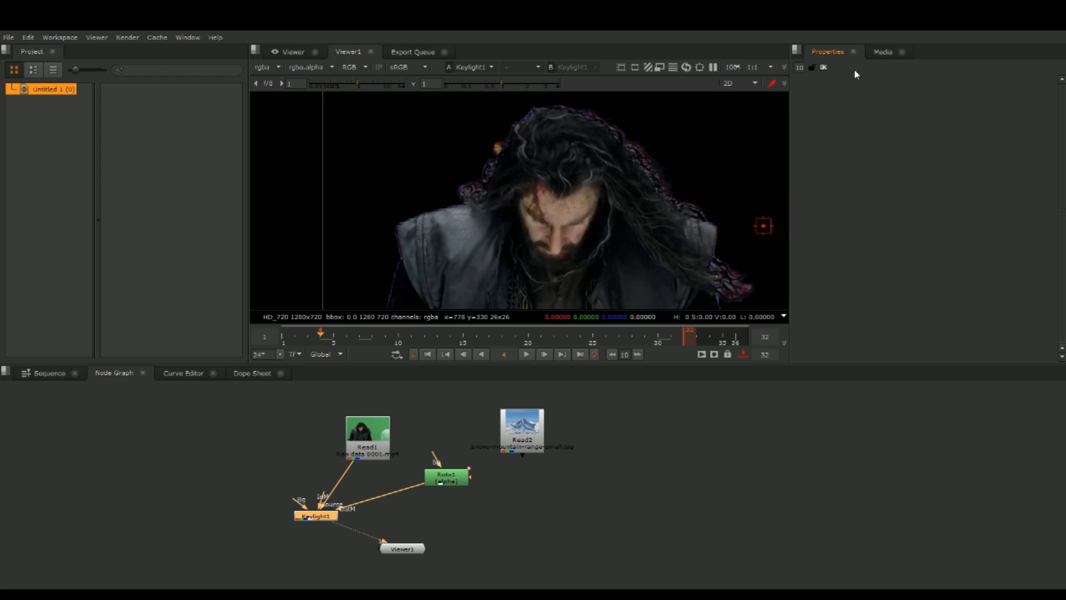
double_click(448, 477)
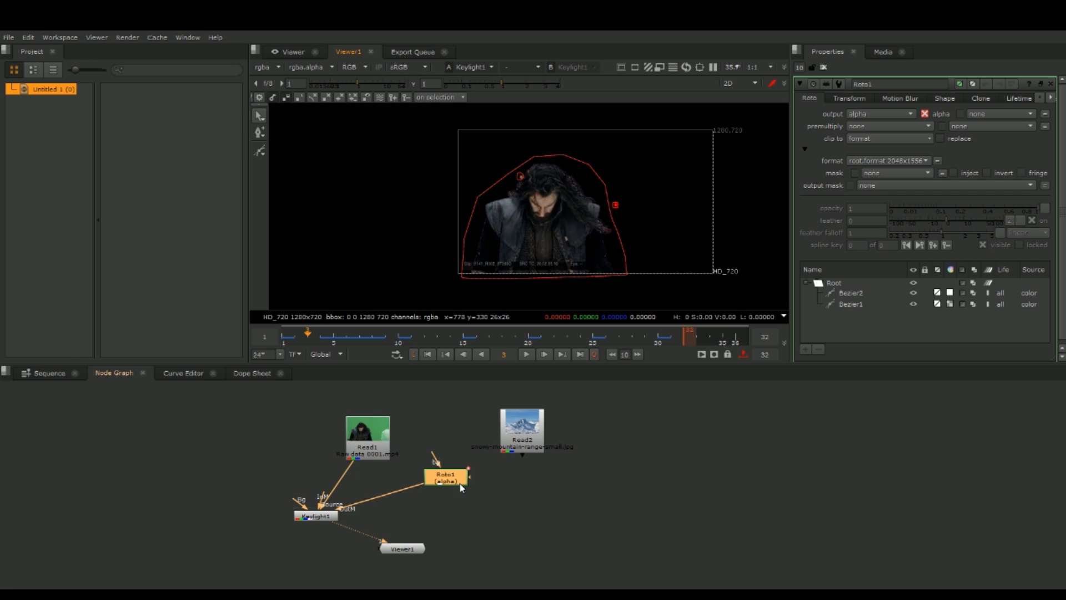
Add a Merge node between Keylight1 and Viewer1 and connect its A input to Keylight1
drag(386, 542, 381, 569)
click(430, 532)
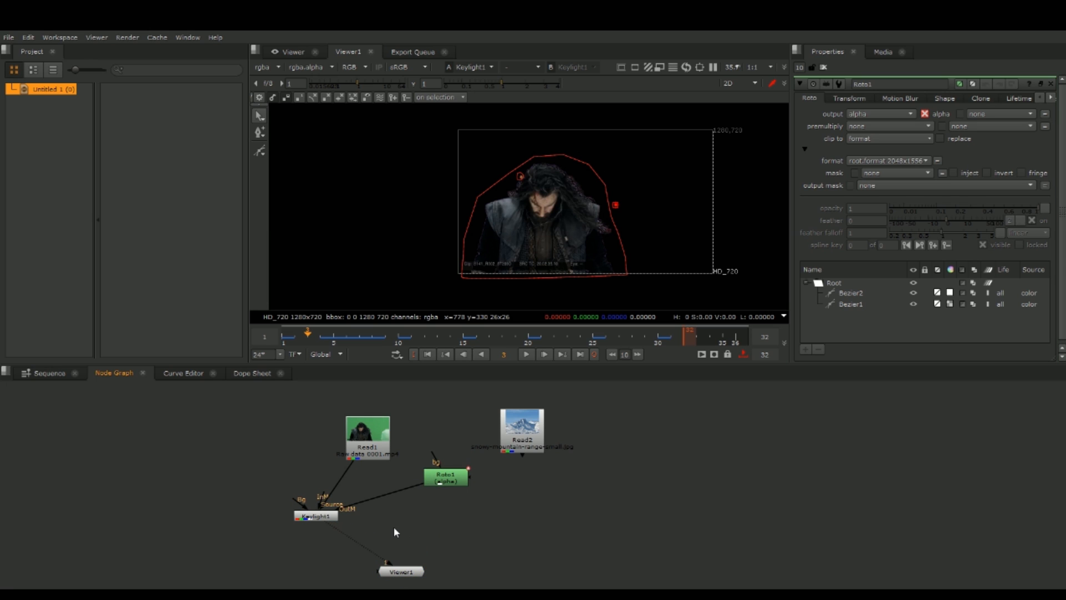
key(m)
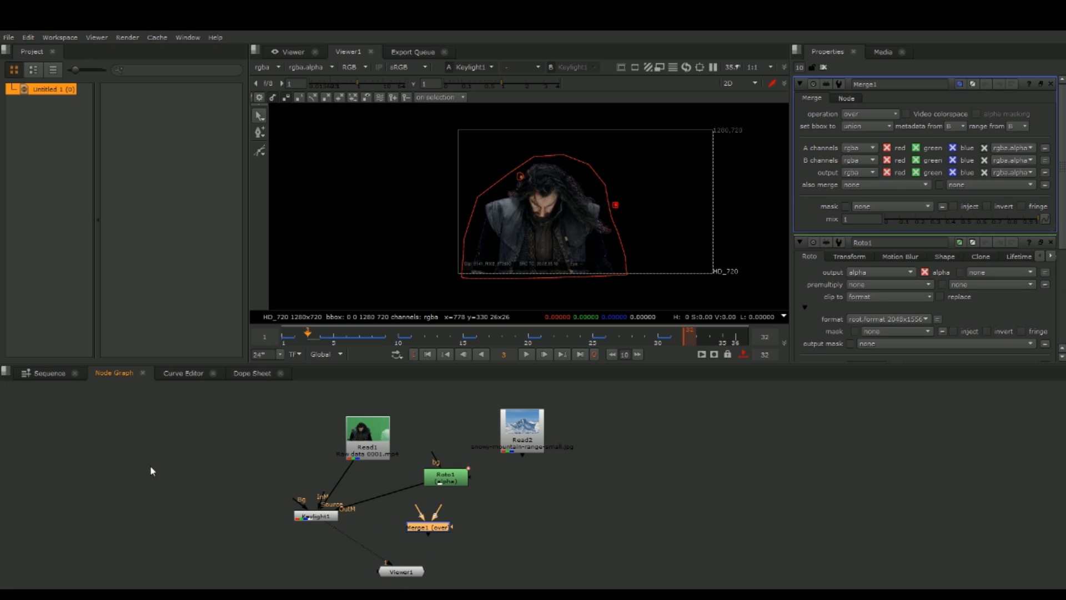
drag(436, 526, 303, 519)
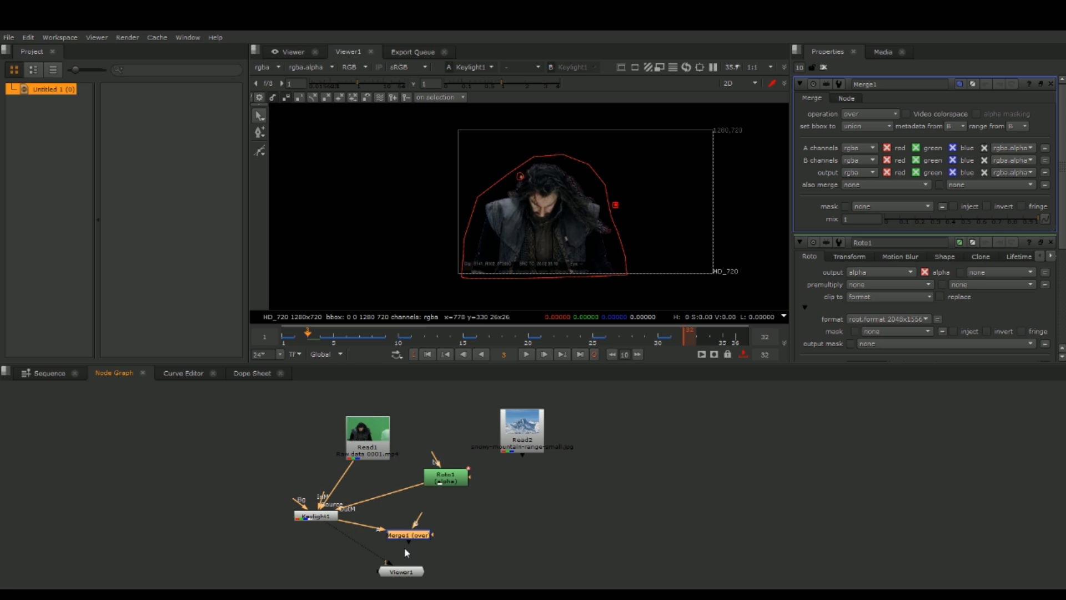
Connect Merge1's B input to the Read2 mountain image and show the merge in the viewer, tidying the Roto1 and Viewer1 positions
key(2)
drag(416, 525, 517, 448)
drag(445, 479, 402, 494)
drag(409, 575, 384, 559)
drag(464, 555, 411, 534)
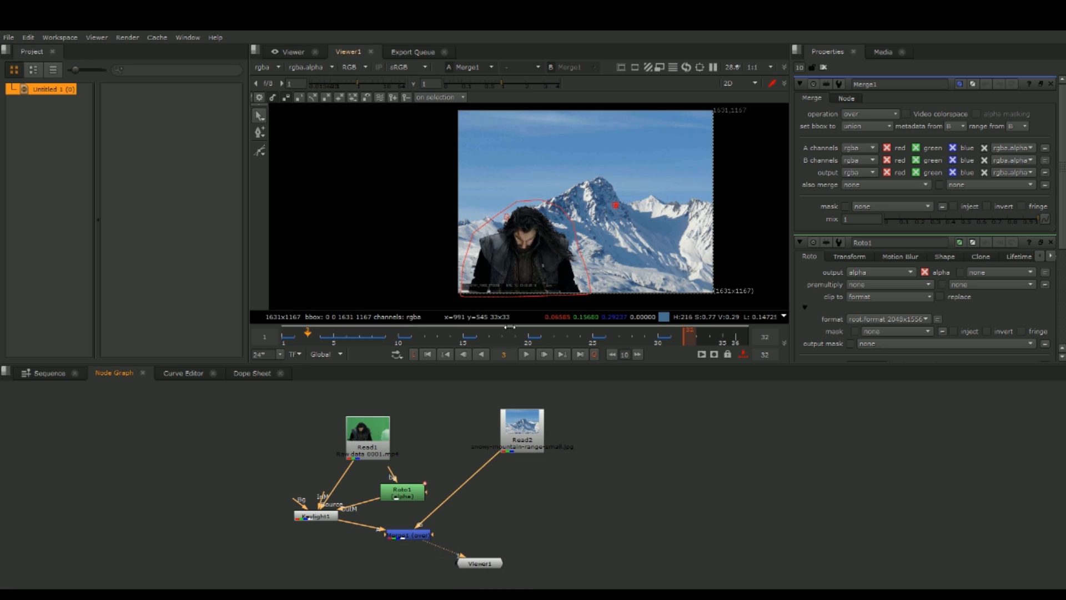
Examine the edges of the man's hair and shoulders against the mountain background
scroll(649, 223, up, 3)
scroll(601, 229, down, 1)
scroll(600, 228, up, 2)
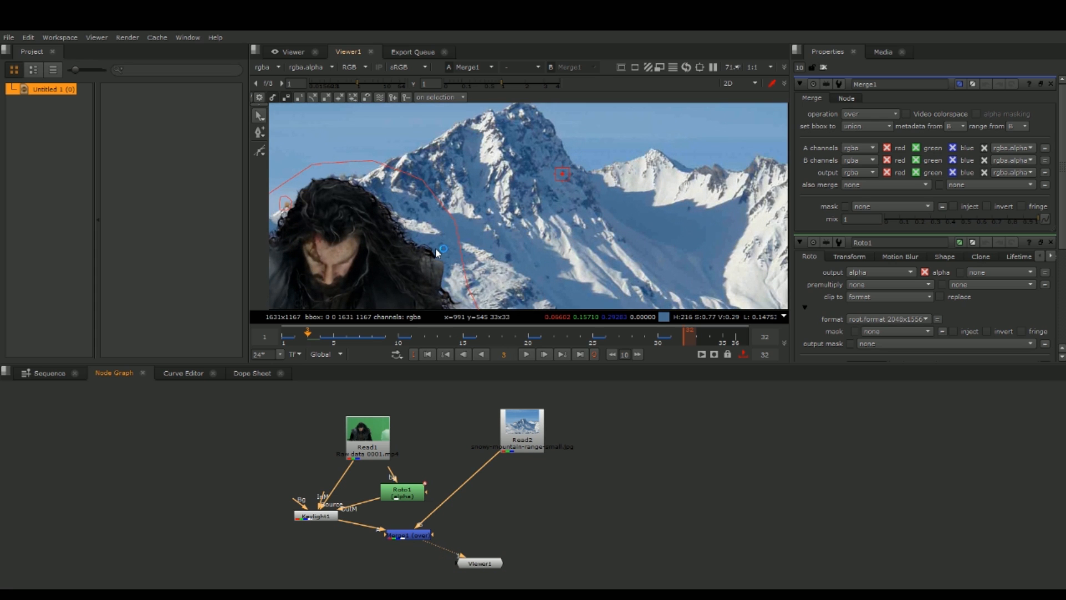
middle_drag(394, 245, 582, 125)
scroll(590, 171, up, 2)
scroll(594, 163, down, 1)
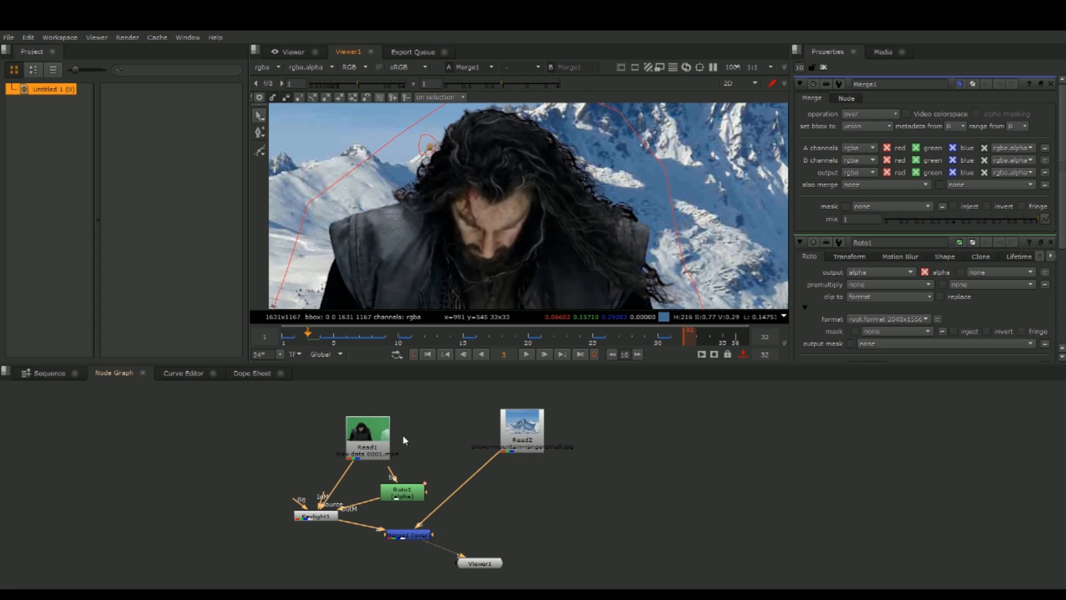
scroll(576, 247, down, 1)
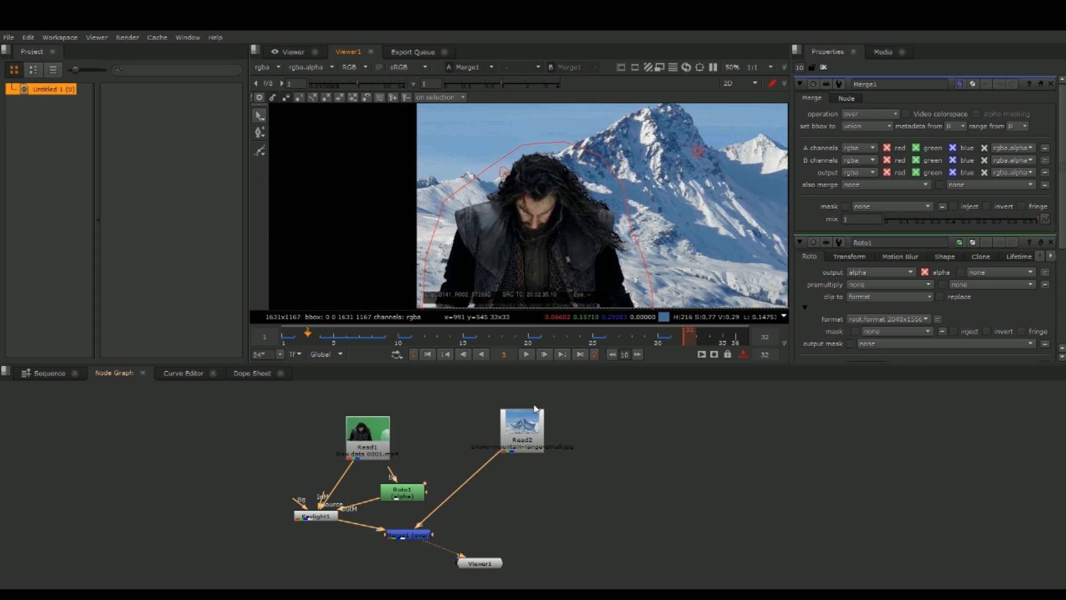
Insert a Reformat node after Read2 with output format HD_720 1280x720
click(521, 430)
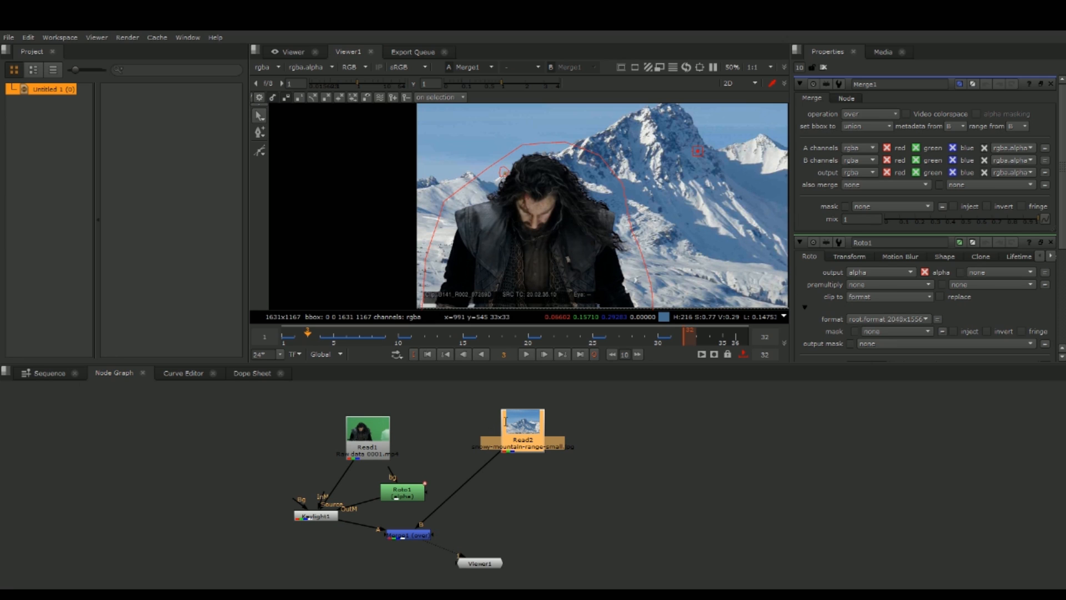
key(Return)
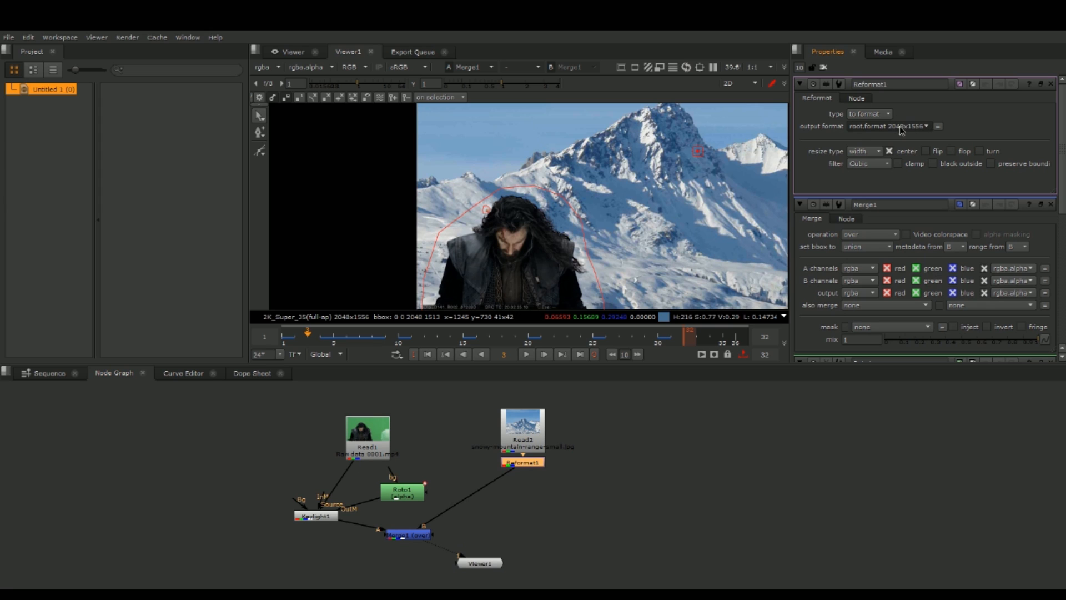
click(887, 201)
scroll(465, 124, down, 1)
middle_drag(574, 169, 563, 248)
middle_drag(606, 199, 570, 195)
scroll(607, 191, down, 2)
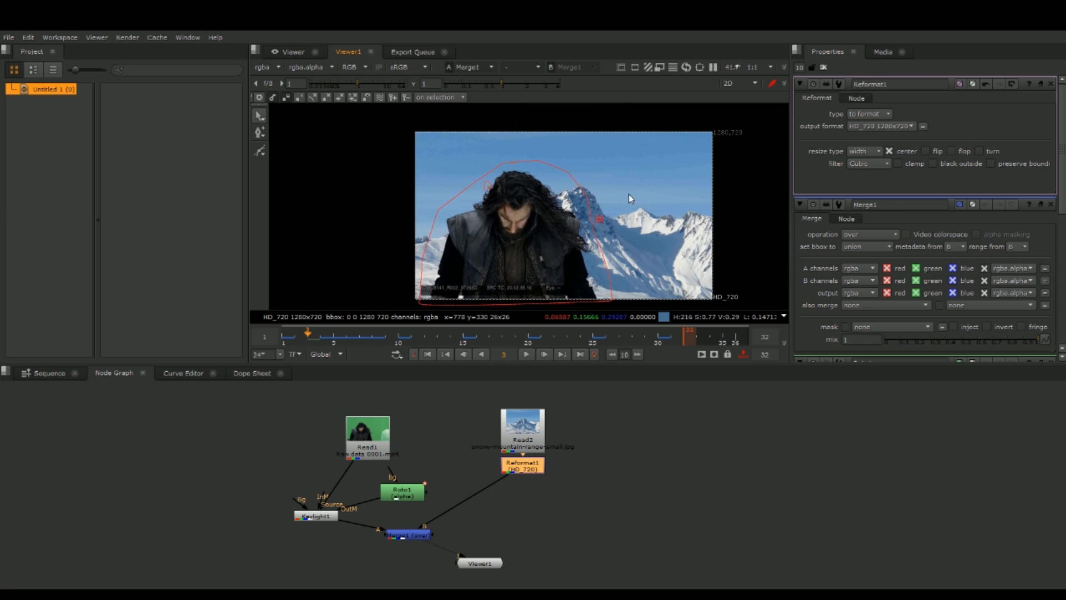
middle_drag(664, 198, 657, 190)
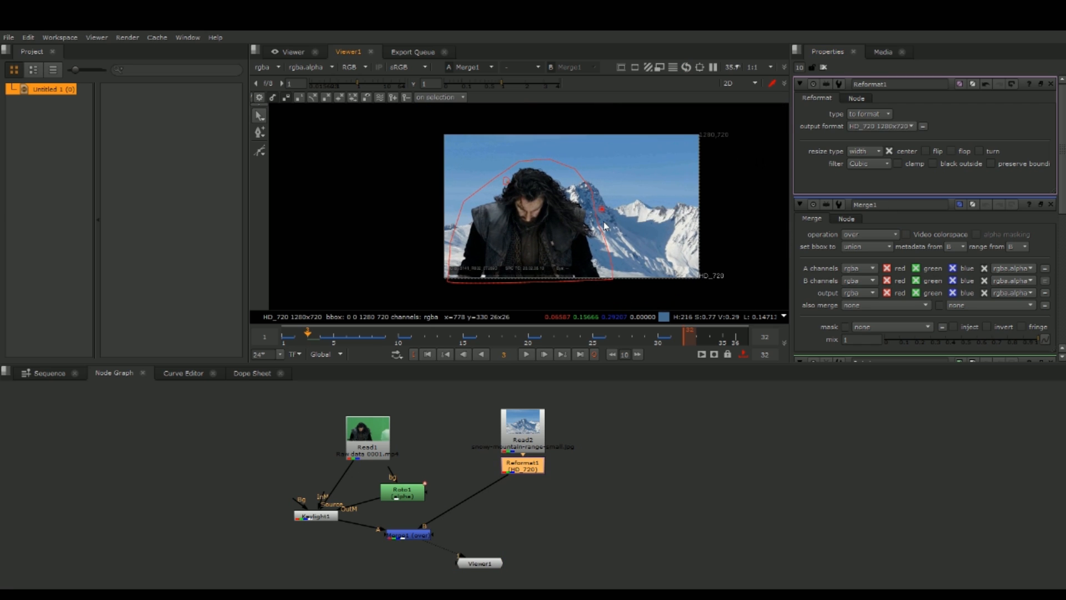
Close all open node properties and spread Keylight1 and Merge1 apart in the graph, leaving Keylight1 selected
click(823, 67)
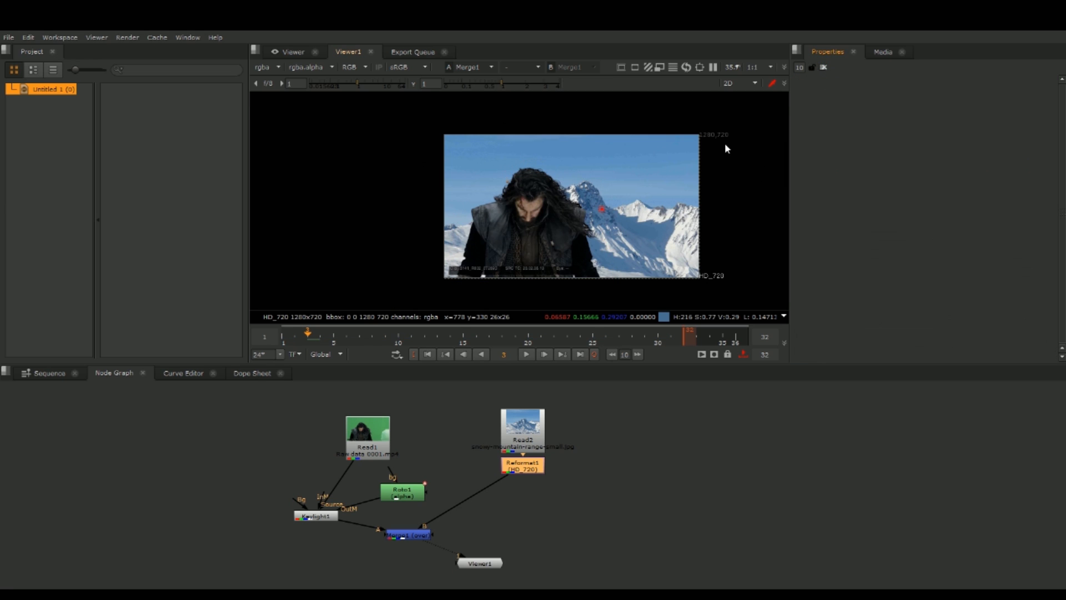
scroll(611, 195, up, 2)
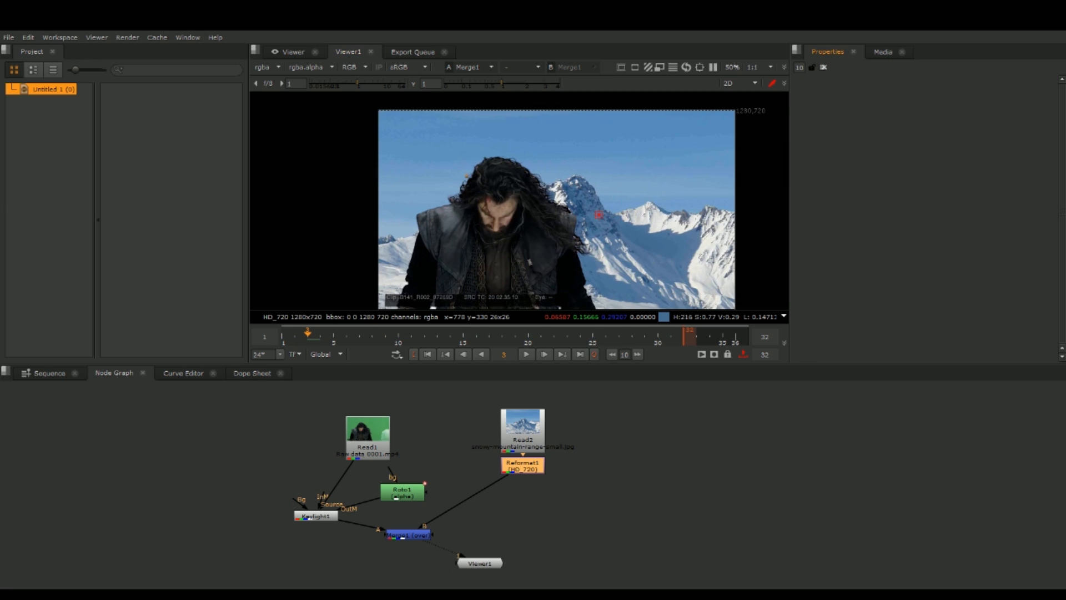
click(308, 536)
drag(312, 516, 296, 516)
drag(406, 537, 489, 588)
drag(444, 522, 459, 556)
click(295, 497)
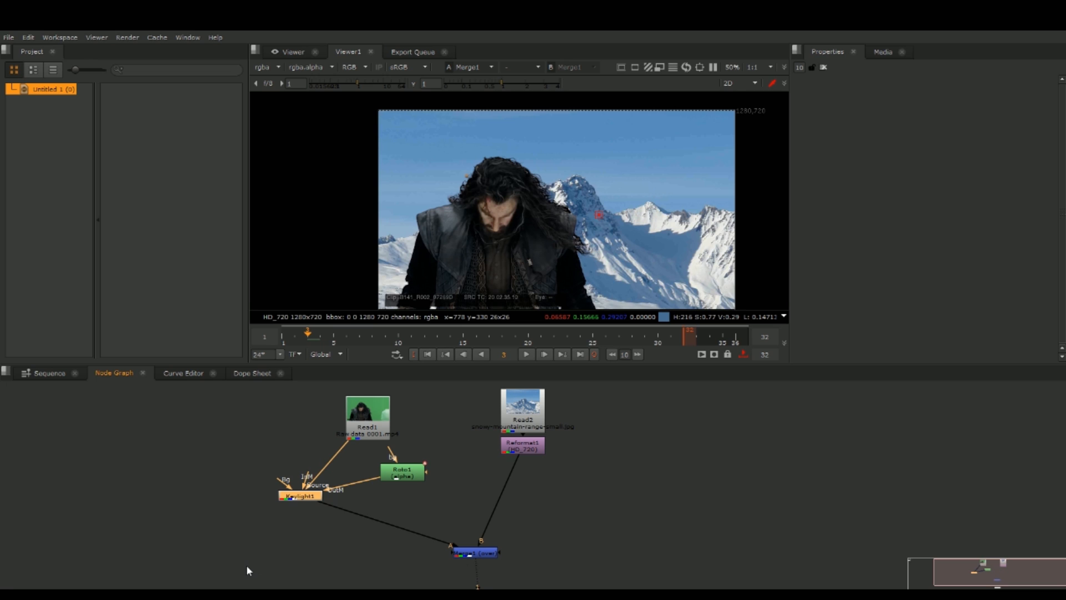
Add a ColorCorrect node after Keylight1 and shift its master gamma toward a cool blue tint
key(c)
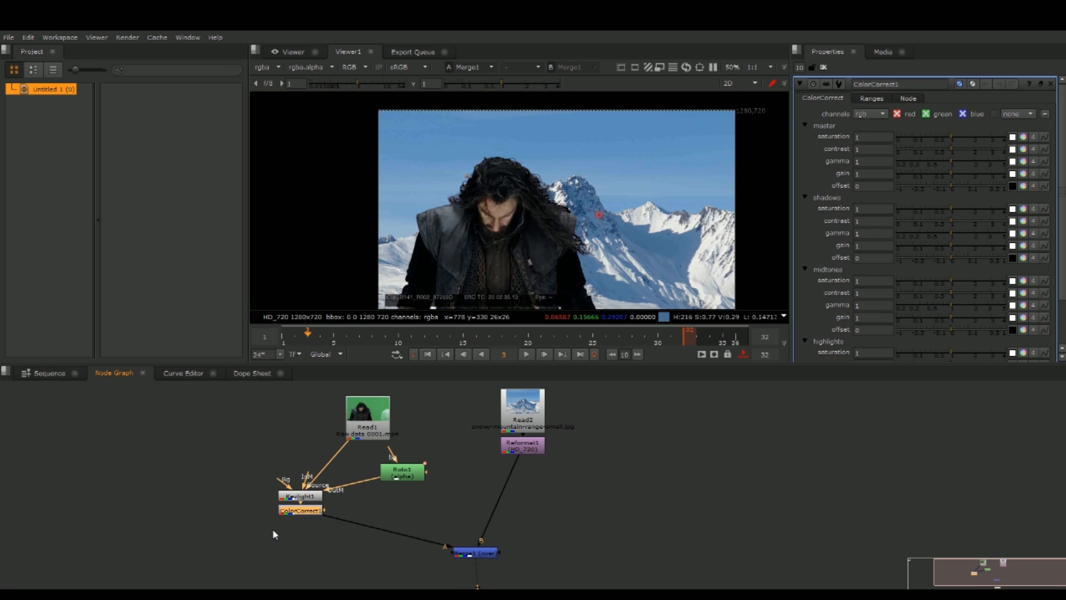
click(1023, 161)
drag(825, 193, 806, 205)
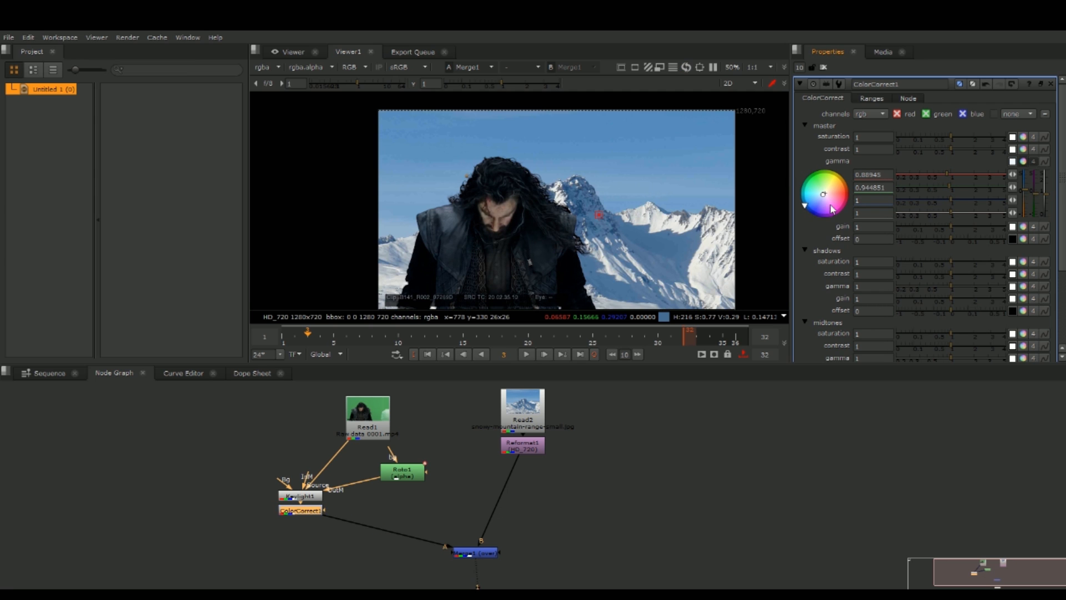
drag(951, 150, 951, 153)
scroll(500, 228, up, 3)
drag(805, 206, 802, 198)
scroll(570, 243, down, 2)
scroll(569, 243, down, 1)
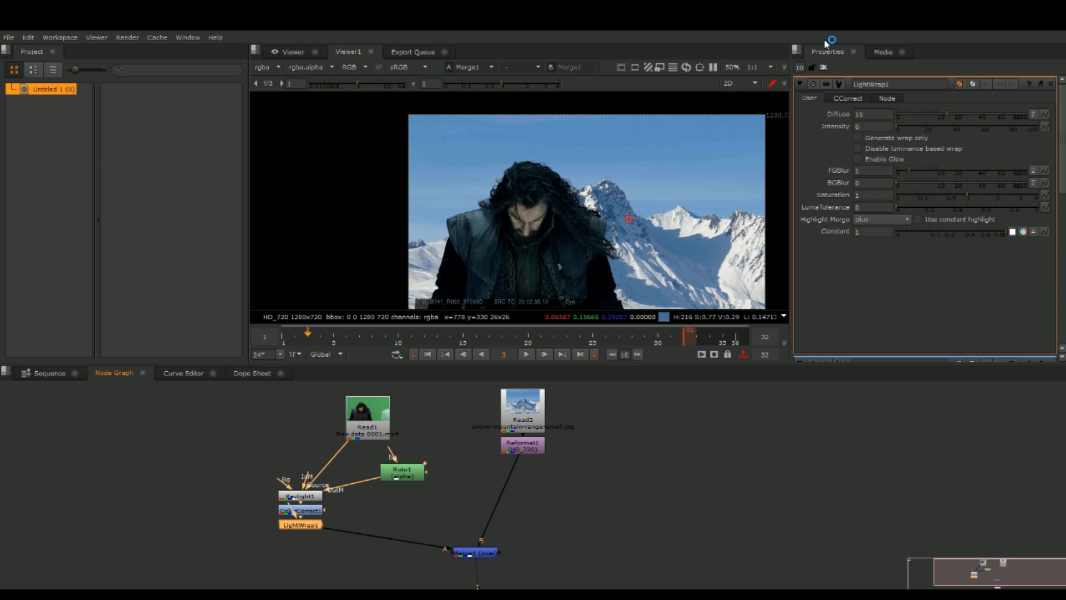
Add a LightWrap node after the ColorCorrect and raise its Intensity to 88.5
drag(902, 128, 950, 128)
scroll(578, 203, up, 6)
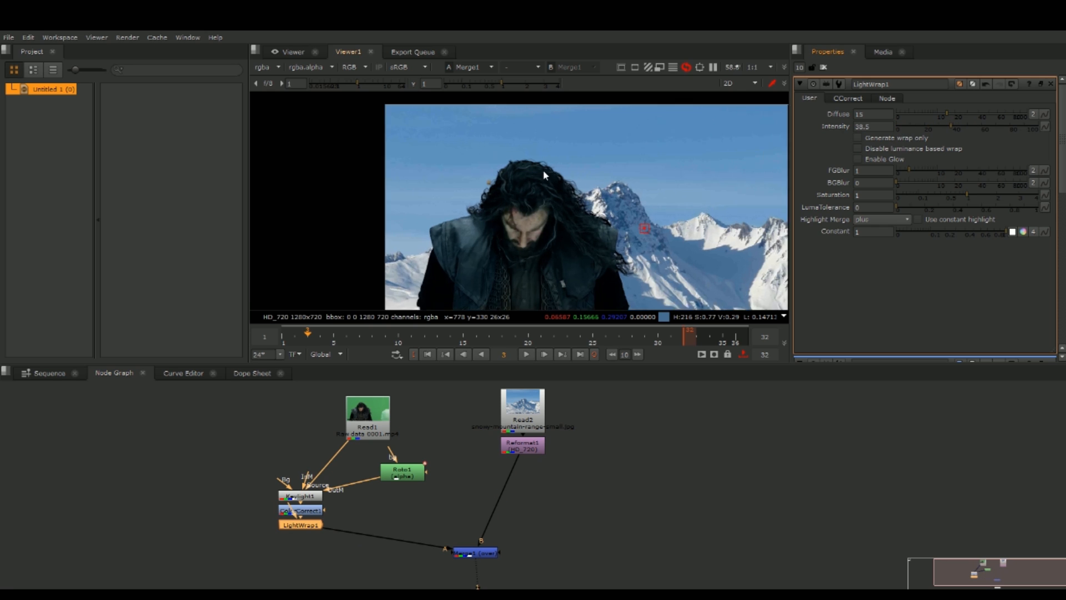
drag(951, 128, 1021, 128)
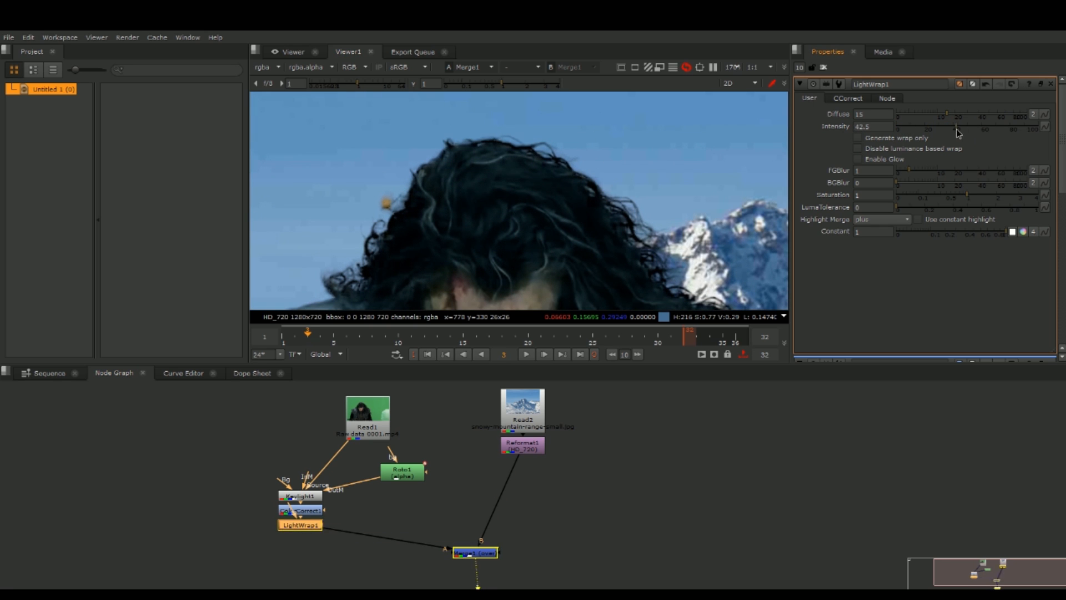
Move LightWrap1 away from the ColorCorrect, connect its B input to Reformat1 and inspect the wrap around the man's hair
drag(301, 528, 524, 444)
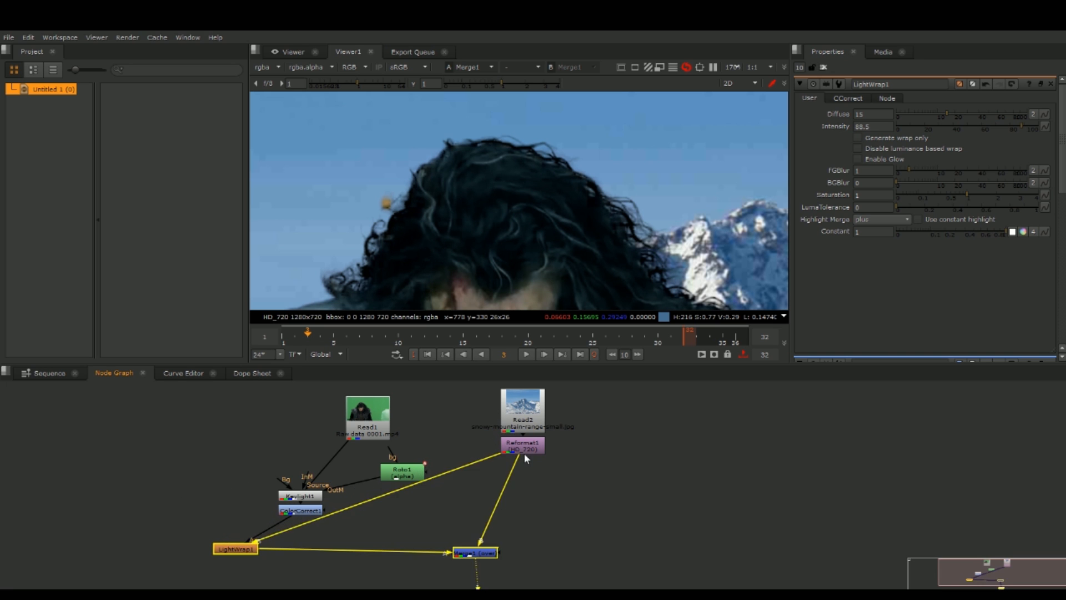
scroll(576, 203, up, 3)
scroll(575, 203, down, 3)
scroll(579, 205, down, 3)
scroll(599, 215, up, 3)
scroll(633, 219, down, 3)
scroll(654, 235, up, 3)
middle_drag(656, 239, 686, 231)
mouse_move(463, 245)
middle_down()
mouse_move(447, 231)
mouse_move(541, 192)
mouse_move(604, 235)
mouse_move(504, 281)
mouse_move(688, 182)
mouse_move(569, 247)
mouse_move(533, 249)
middle_up()
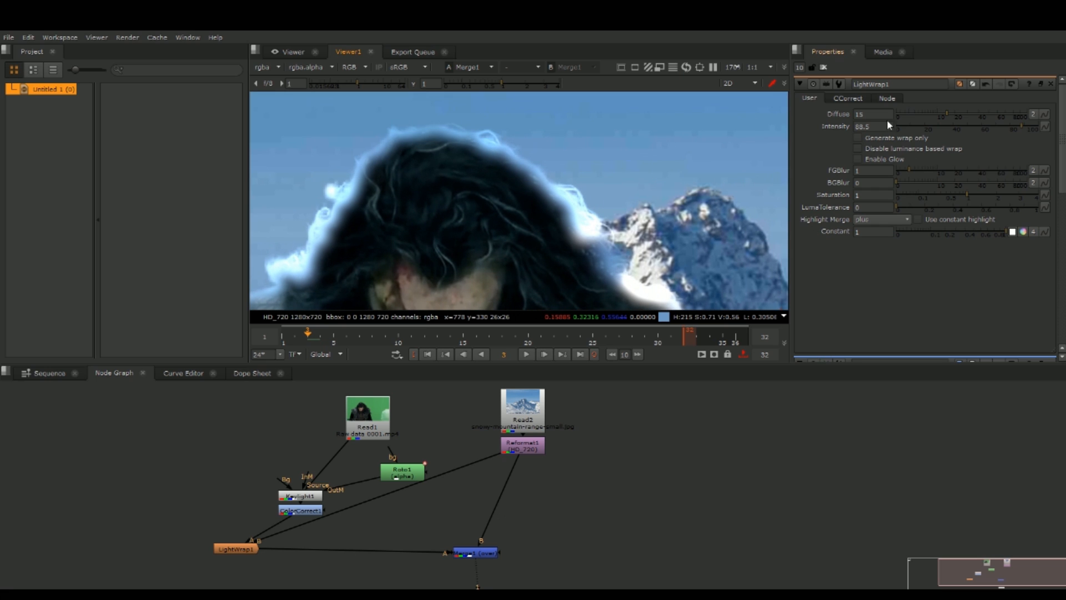
Soften the light wrap by setting LightWrap1's Diffuse to 42 and Intensity to 4
drag(945, 115, 901, 136)
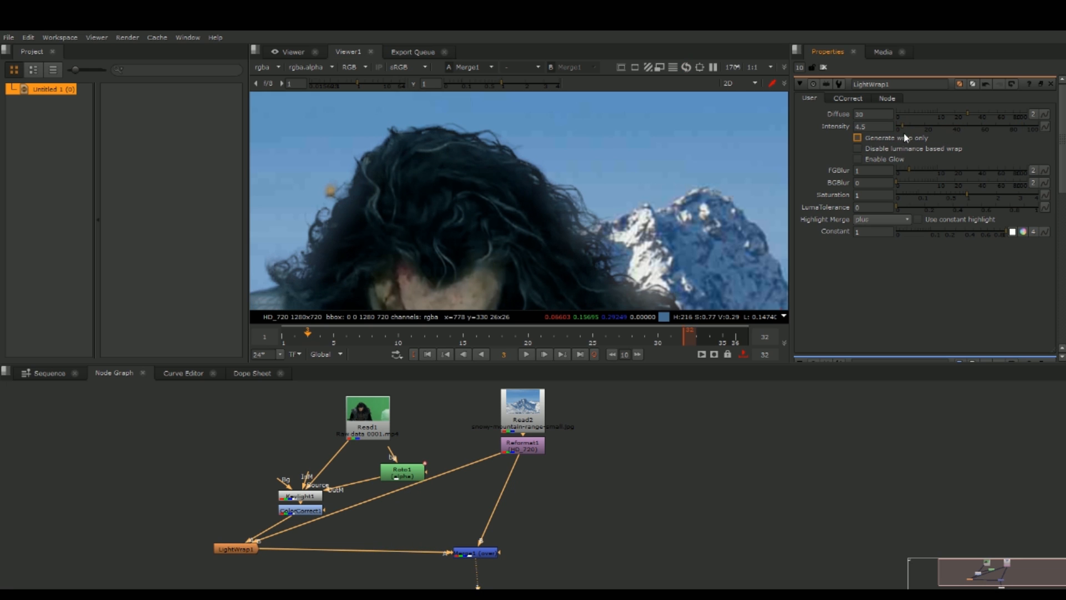
middle_drag(551, 231, 739, 56)
middle_drag(488, 171, 571, 135)
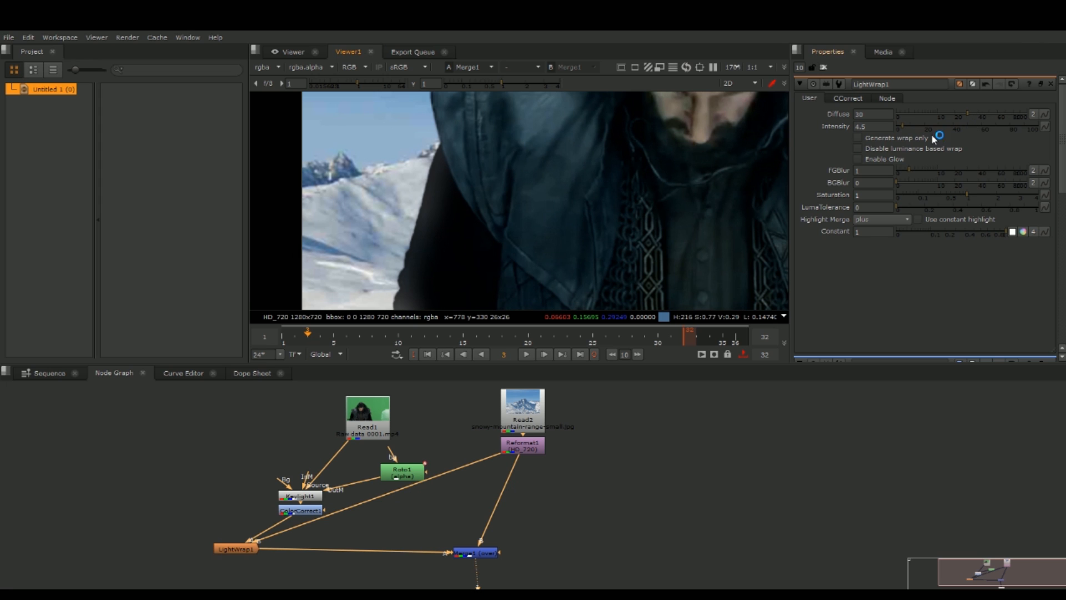
click(901, 129)
drag(964, 114, 980, 114)
middle_drag(703, 136, 601, 209)
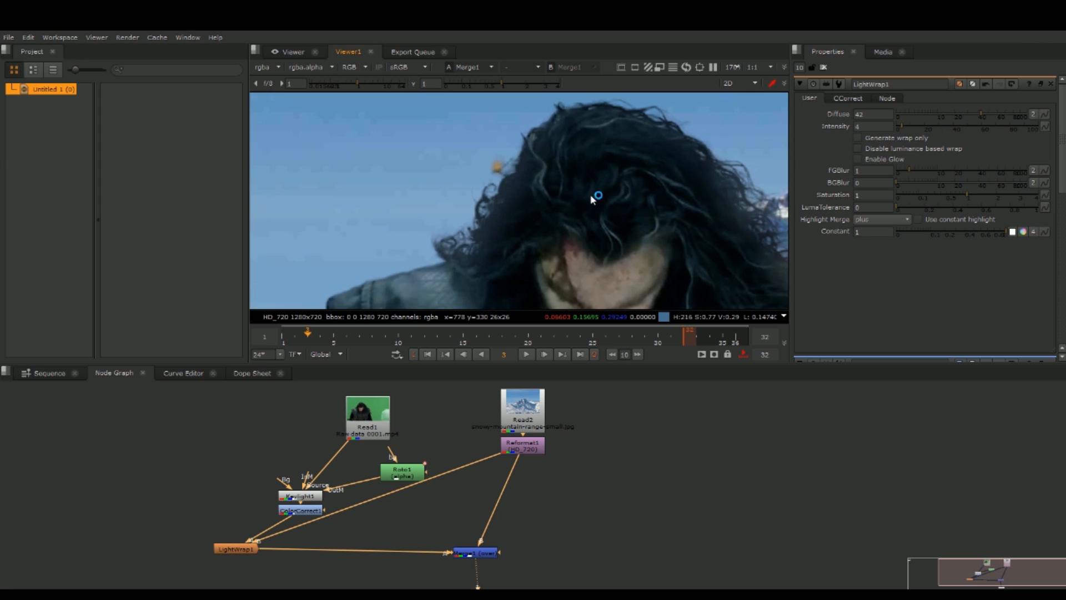
Move Read2 and Reformat1 up, insert a Blur node after Reformat1 and set its size to 8
scroll(517, 210, down, 4)
drag(544, 428, 531, 402)
drag(527, 447, 512, 422)
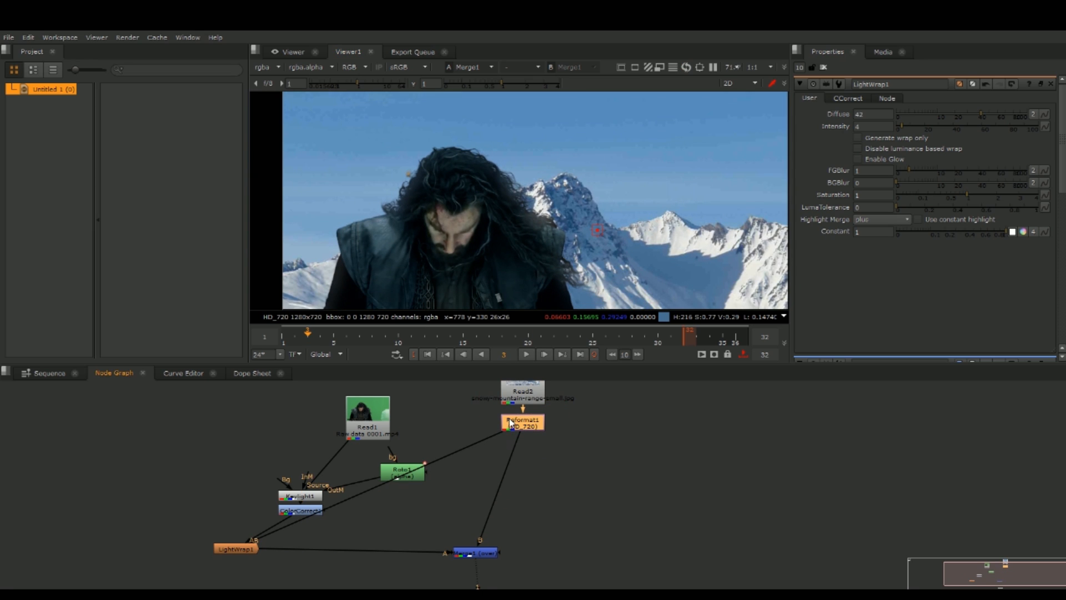
key(b)
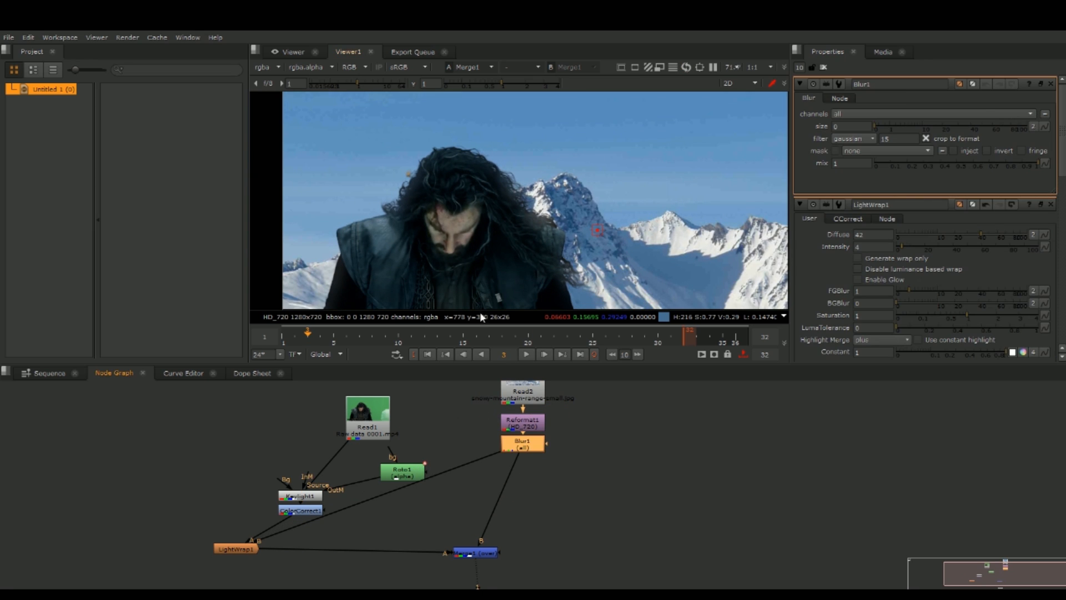
scroll(336, 186, up, 3)
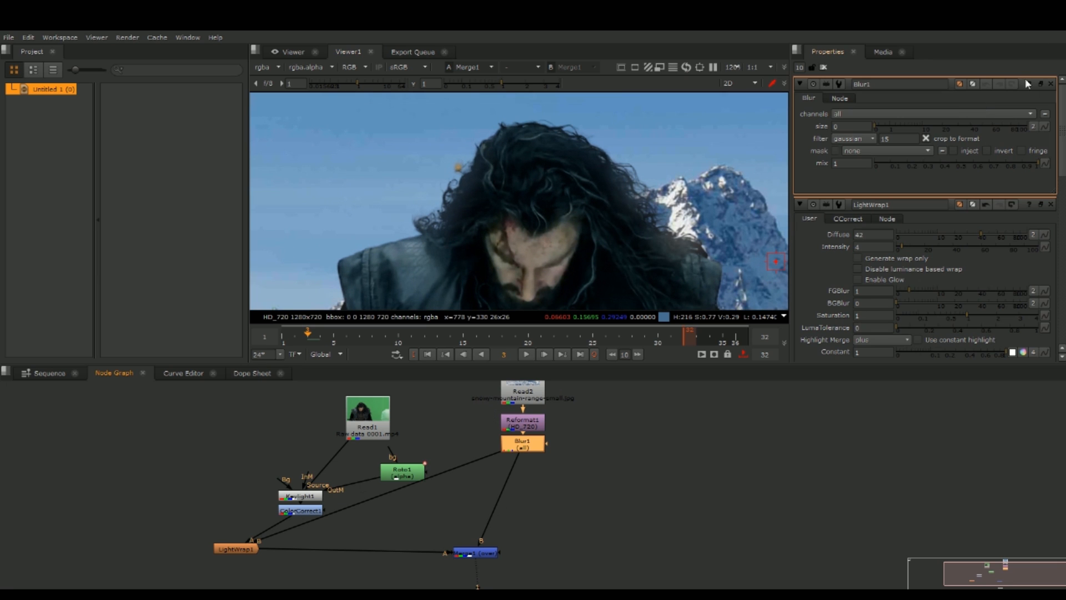
drag(904, 127, 918, 126)
scroll(633, 186, down, 5)
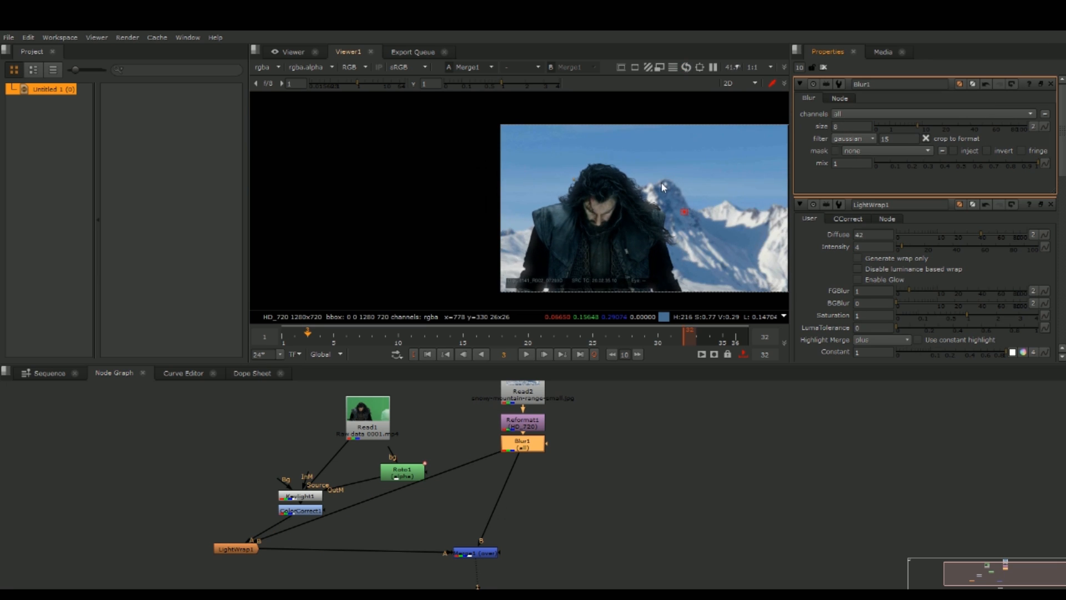
Check the composite at other frames, including frame 15, and return to frame 3
click(400, 336)
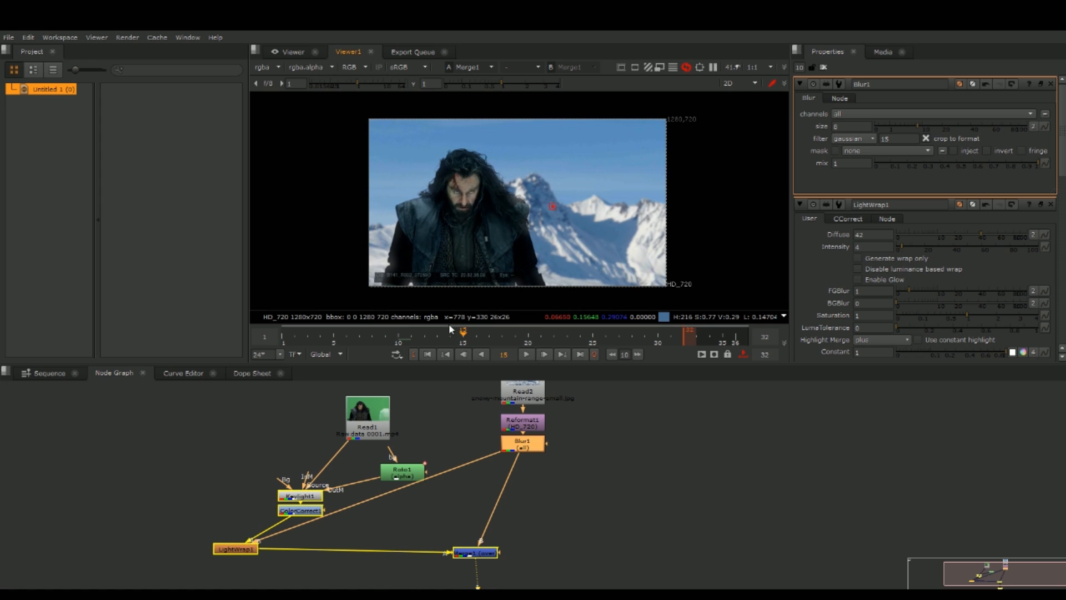
click(350, 337)
click(309, 342)
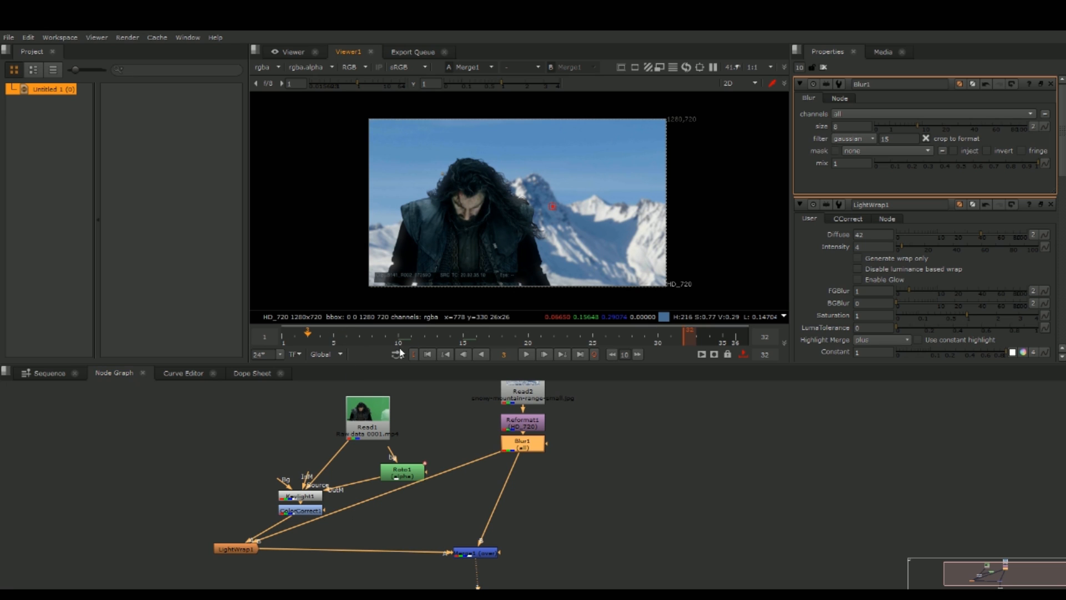
Show the original Read1 green-screen footage in the viewer and inspect its orange tracking markers
drag(358, 429, 350, 405)
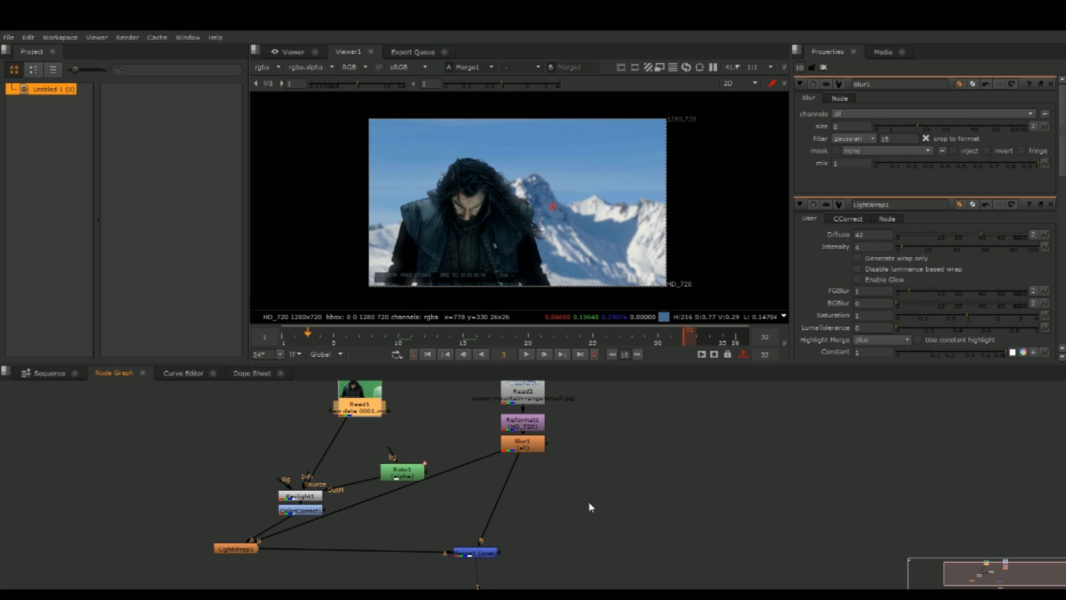
middle_drag(584, 501, 595, 453)
drag(461, 551, 378, 417)
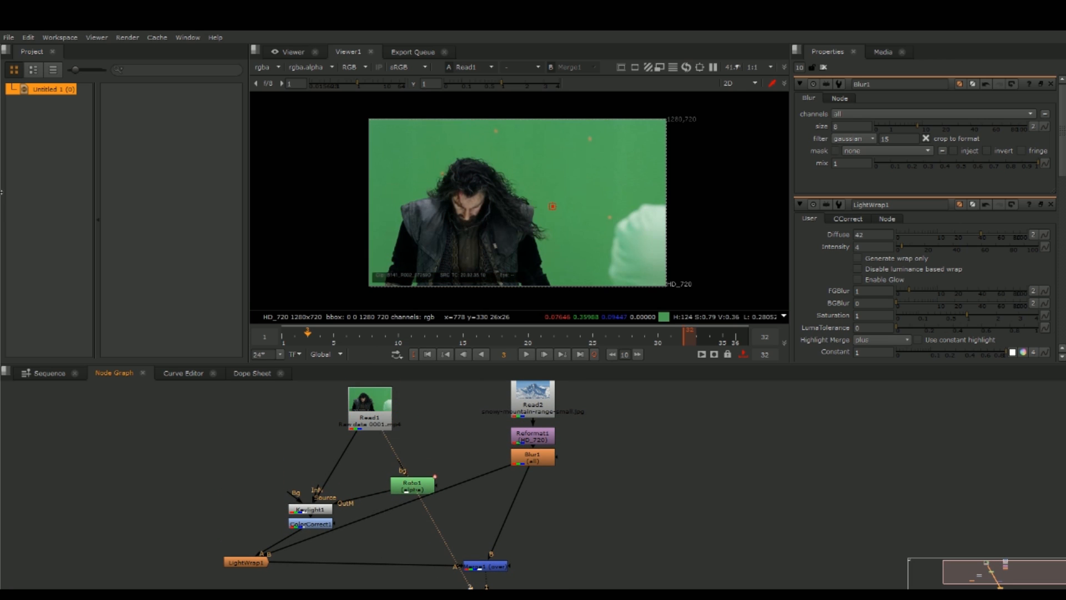
scroll(599, 196, up, 3)
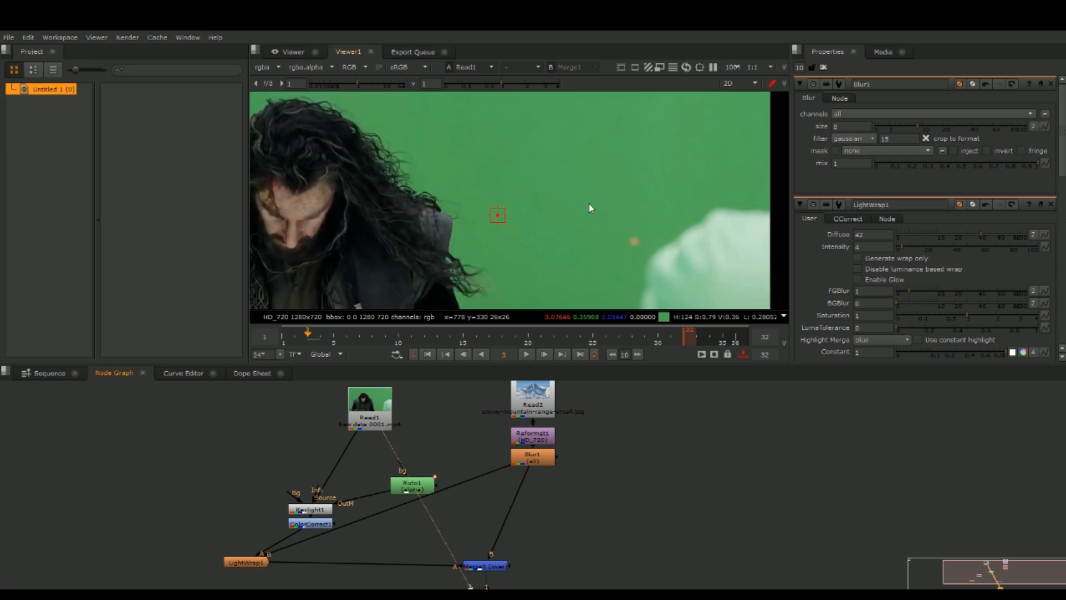
scroll(565, 203, down, 1)
Move Read1 up to make room and add a Tracker node connected to its output
drag(387, 410, 376, 390)
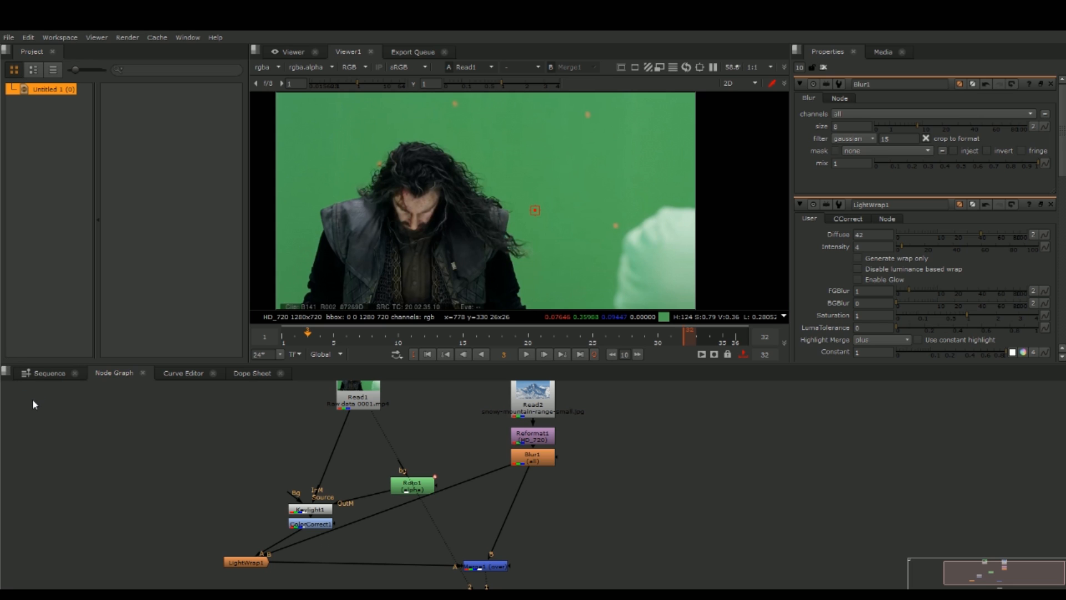
drag(411, 404, 381, 441)
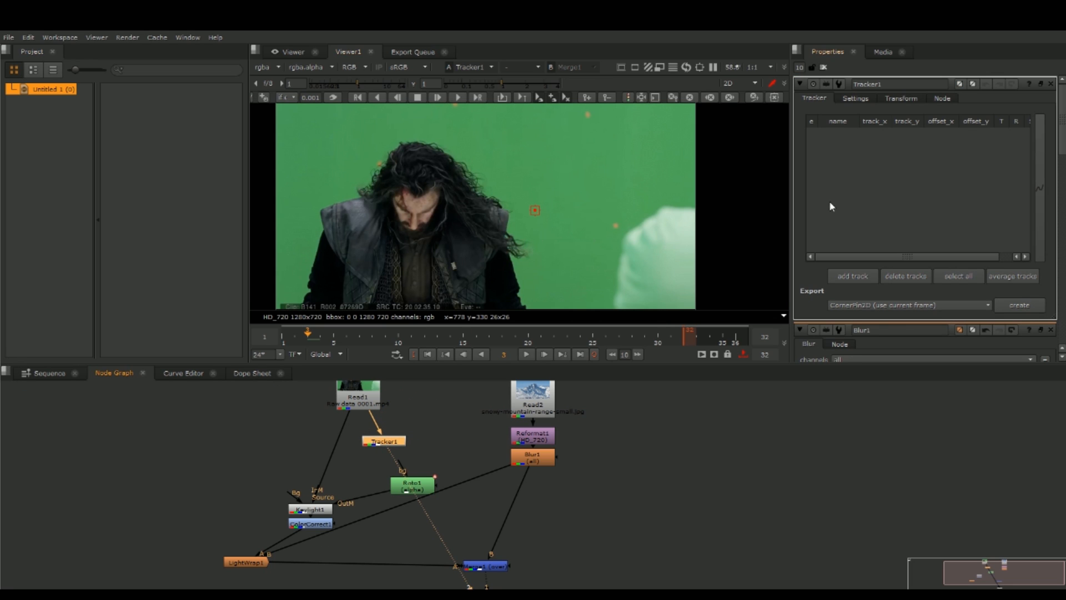
Go to the start of the clip and add a first track to Tracker1
scroll(516, 172, up, 5)
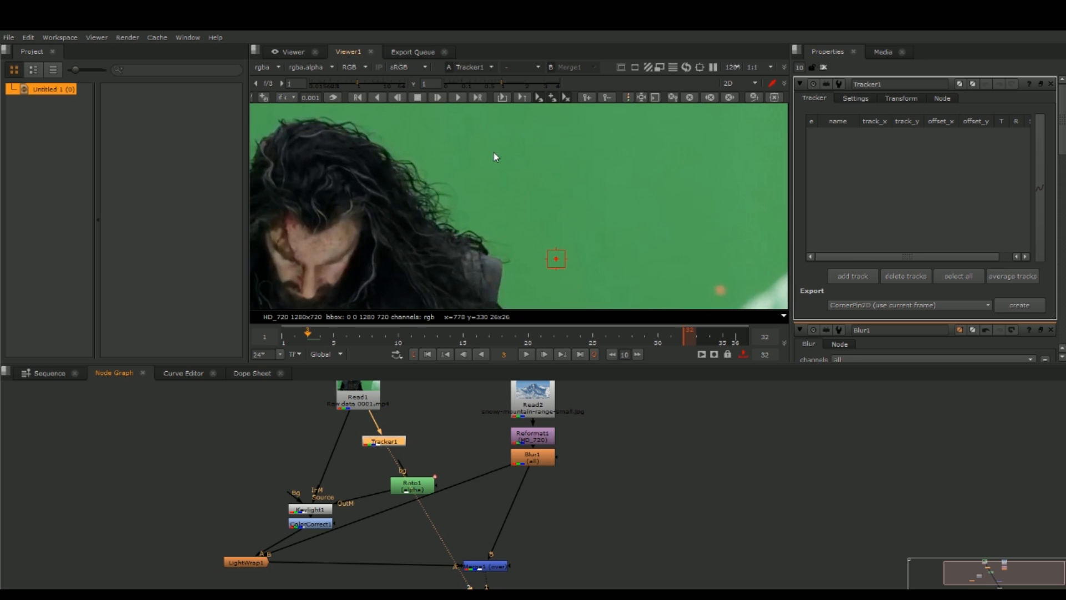
scroll(469, 206, up, 3)
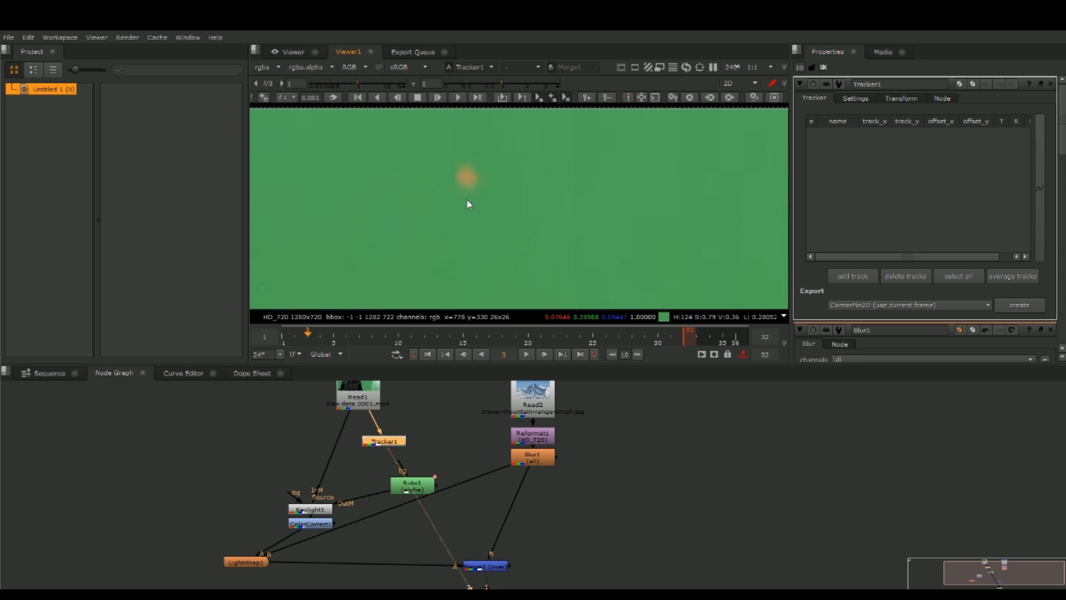
drag(315, 338, 266, 335)
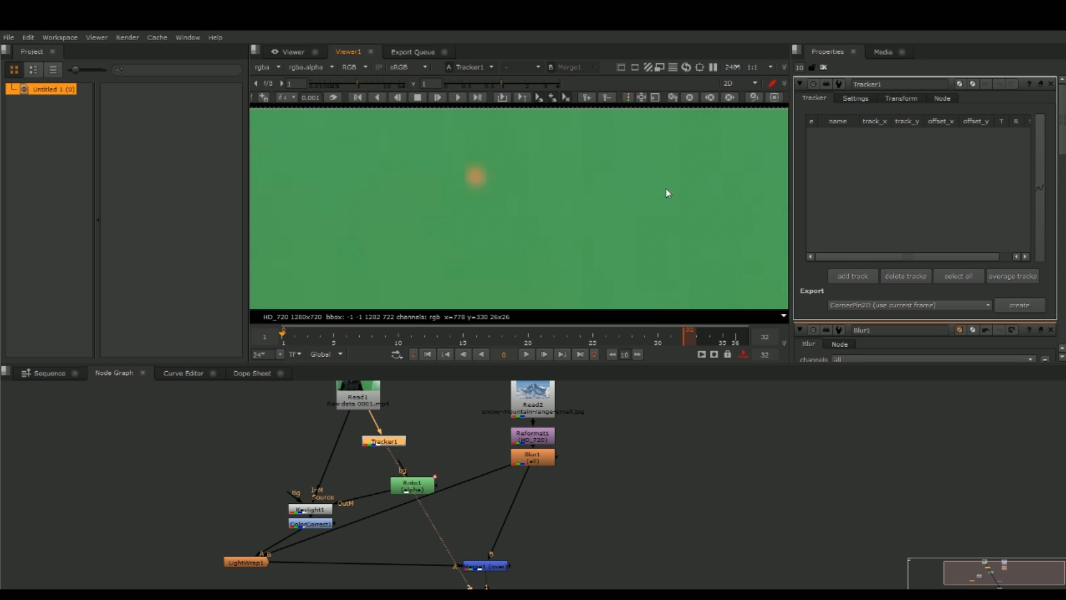
click(861, 276)
scroll(461, 216, down, 8)
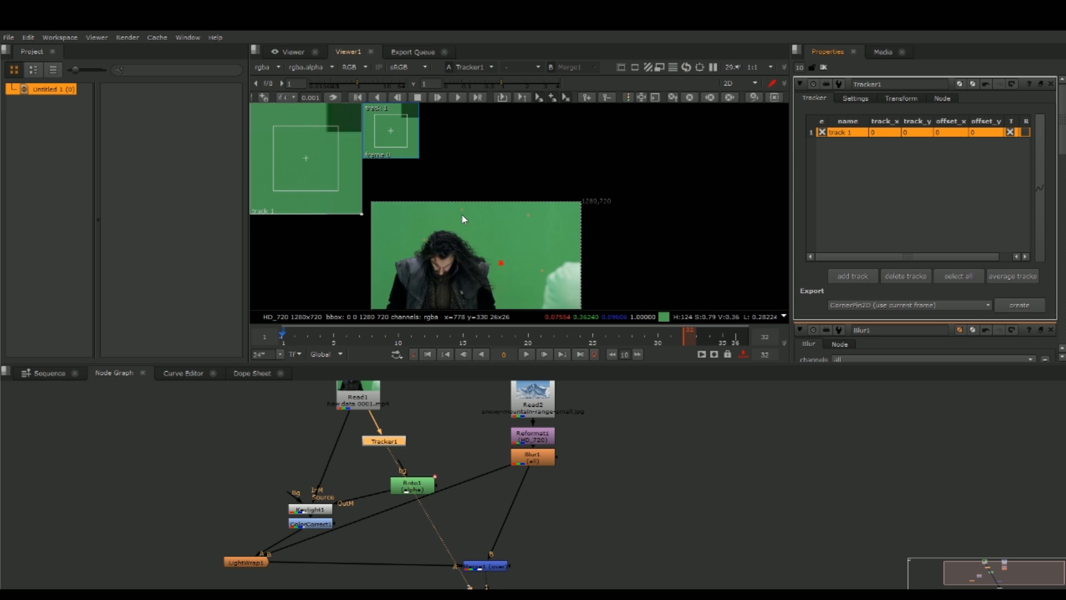
Place track 1 on the orange marker above the man's head and track it forward through the clip
scroll(421, 275, up, 4)
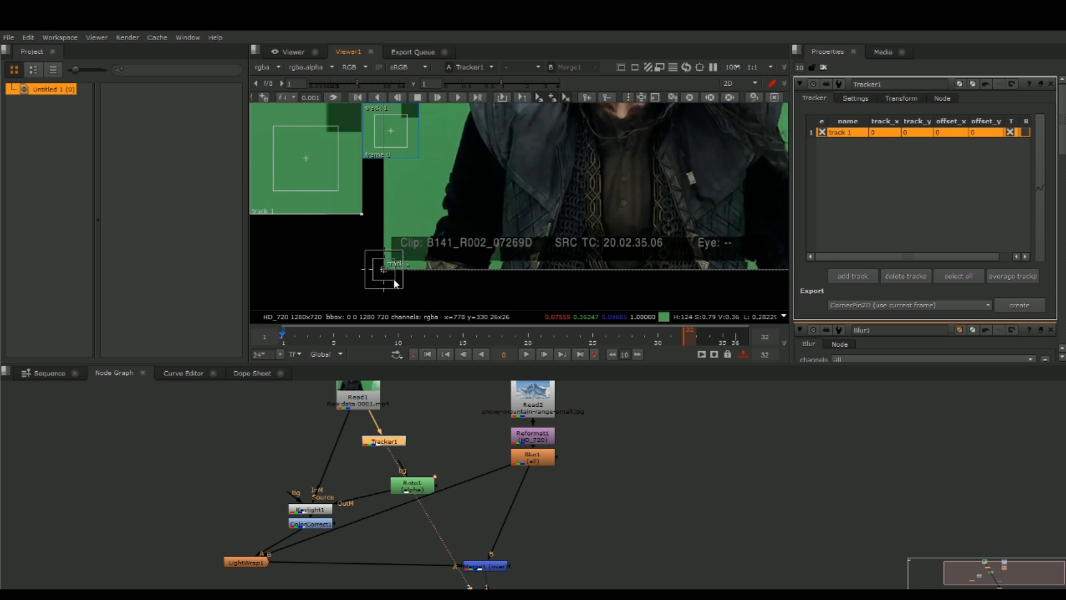
drag(389, 270, 644, 131)
middle_drag(644, 131, 594, 281)
drag(567, 280, 612, 136)
middle_drag(675, 201, 633, 295)
mouse_move(579, 232)
mouse_down()
mouse_move(608, 145)
mouse_move(603, 153)
mouse_up()
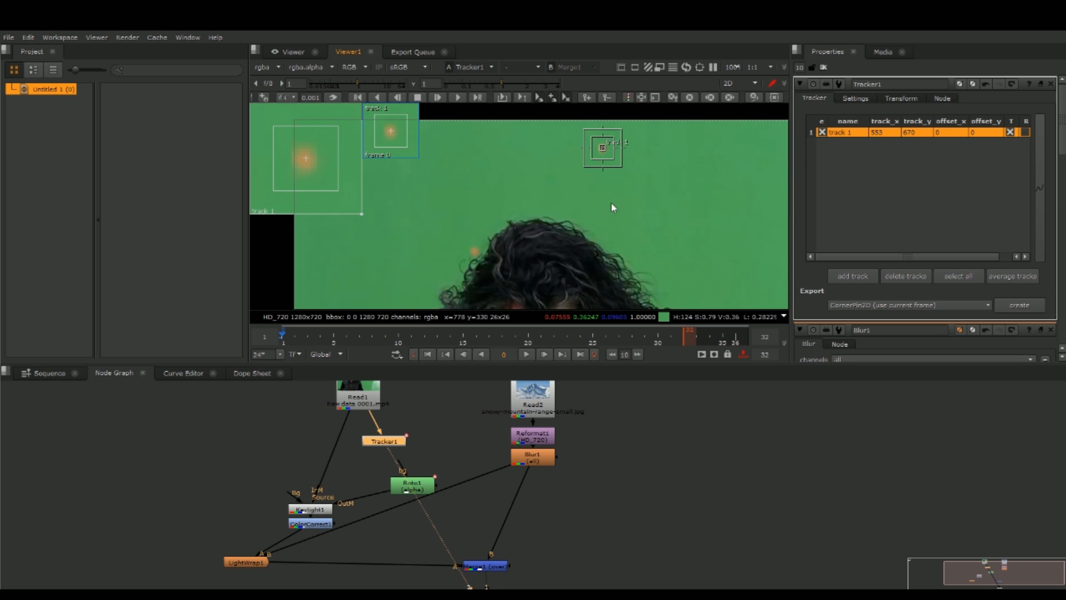
click(455, 97)
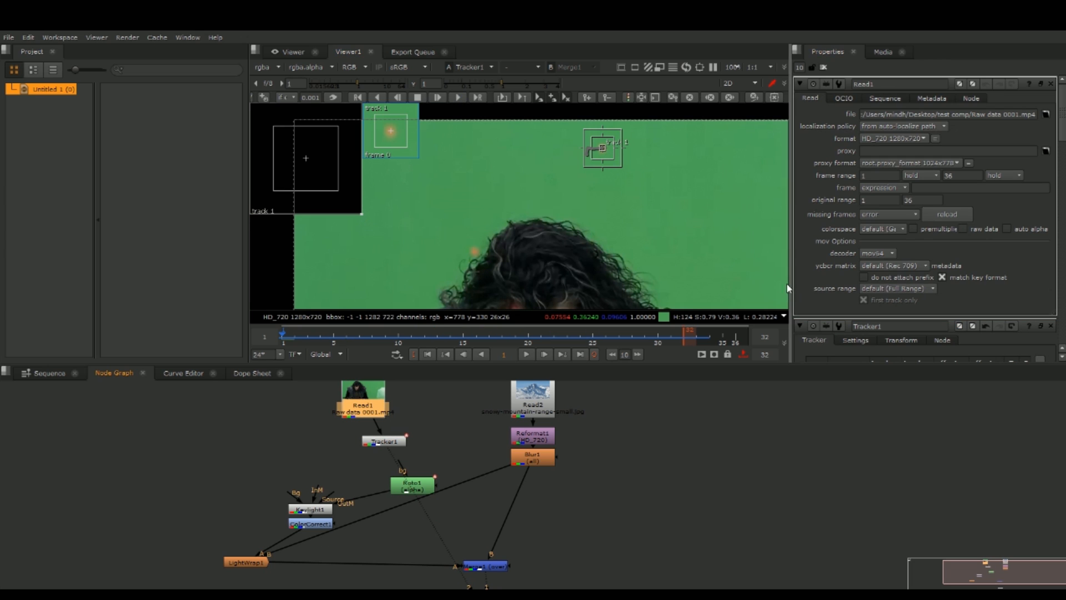
Reopen the Tracker1 properties and add a second track for the marker near the footage's upper-right corner
middle_drag(697, 218, 523, 223)
middle_drag(639, 217, 590, 235)
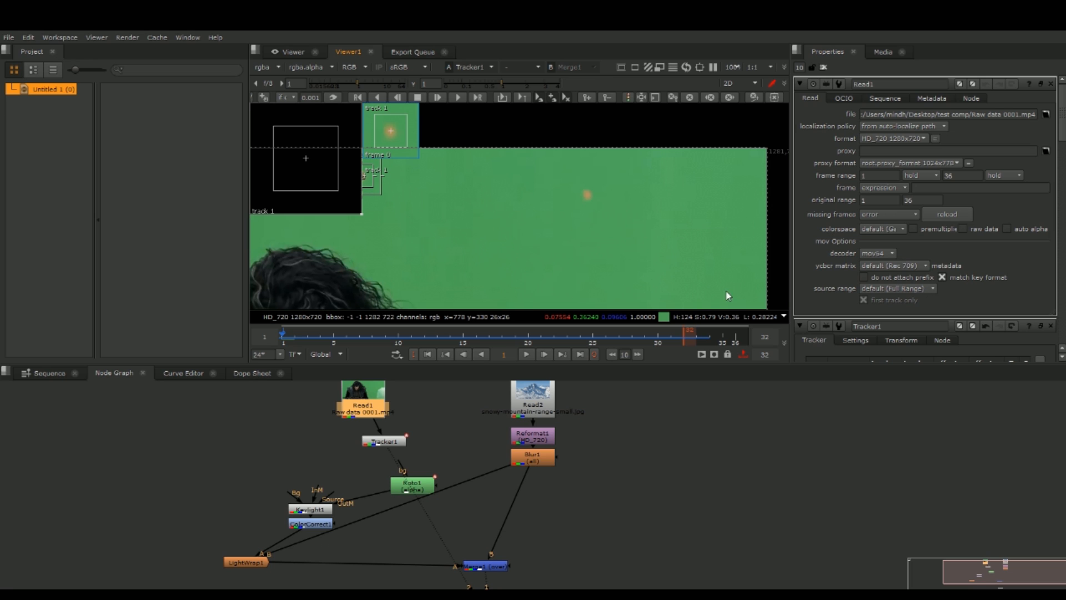
drag(392, 447, 387, 446)
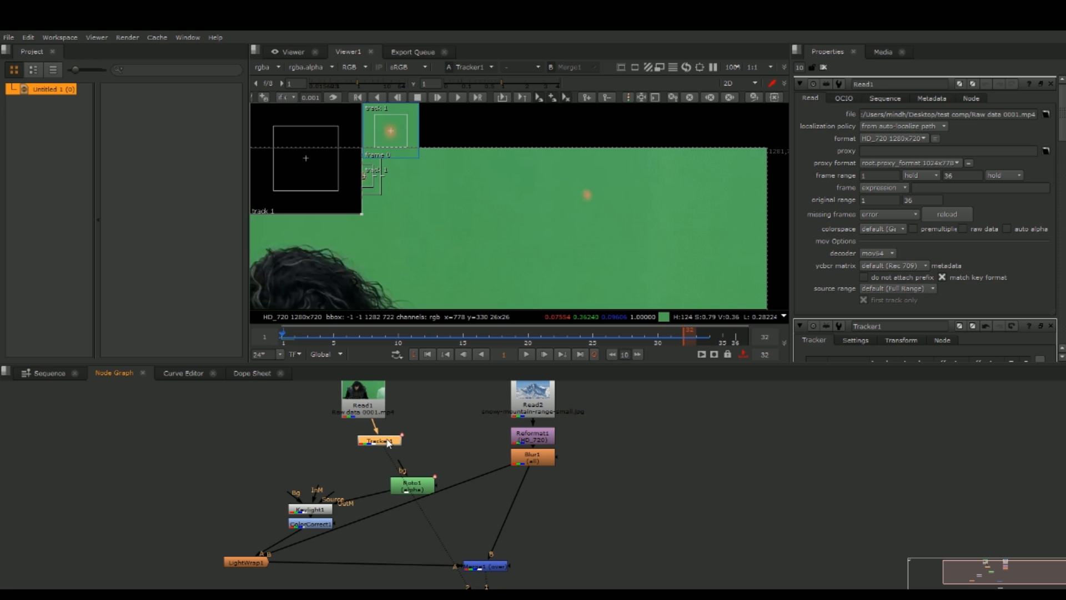
double_click(388, 443)
click(850, 277)
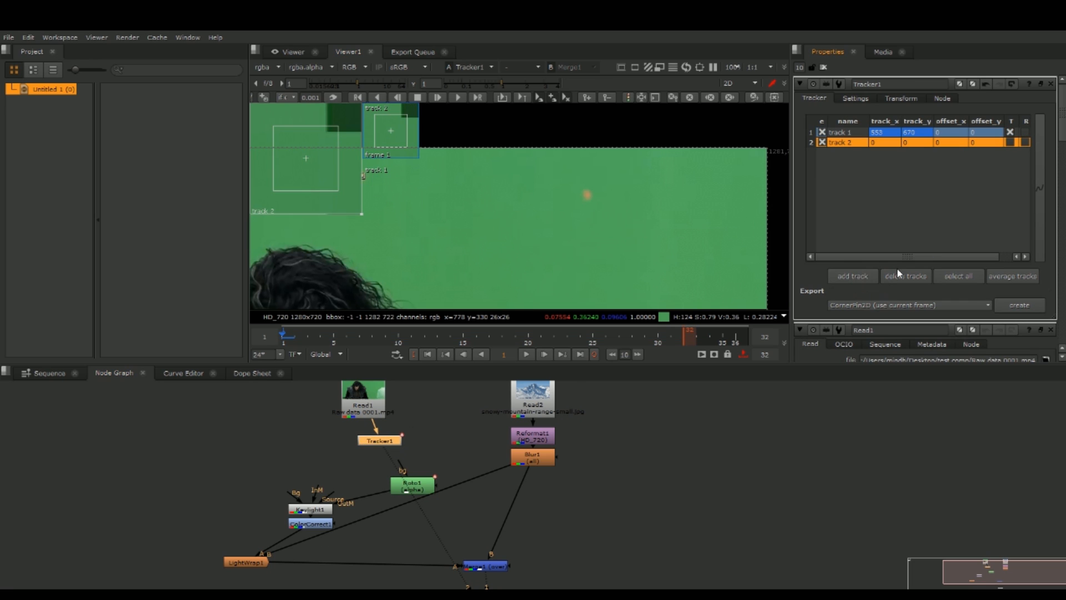
Place track 2 on the orange marker near the footage's upper-right corner and track it forward
scroll(582, 211, down, 5)
middle_drag(466, 289, 522, 237)
scroll(495, 264, up, 3)
drag(471, 263, 755, 119)
middle_drag(755, 118, 583, 255)
scroll(574, 225, up, 2)
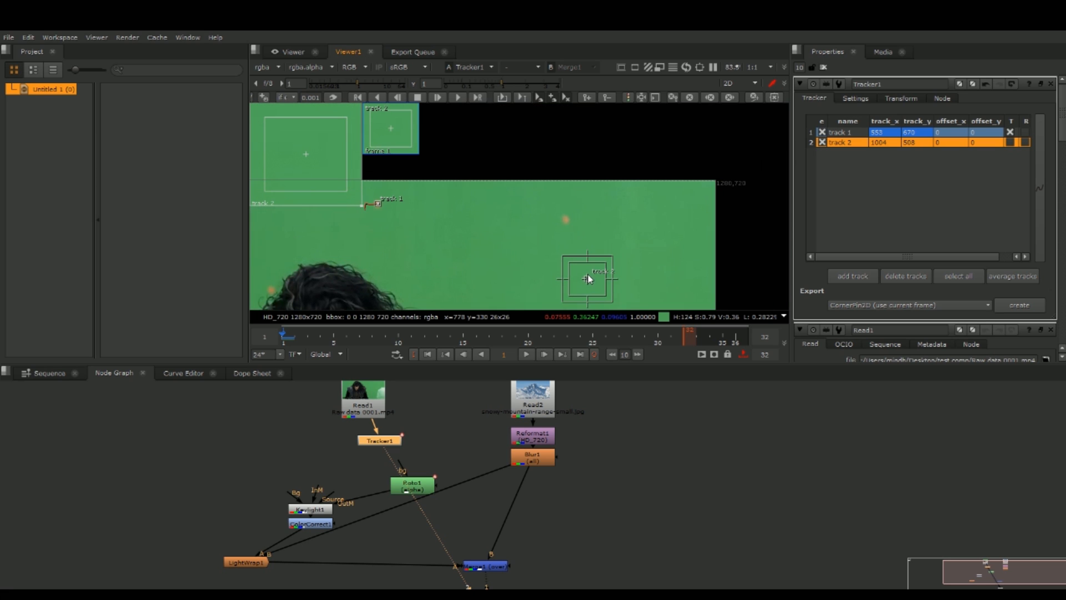
drag(586, 285, 565, 219)
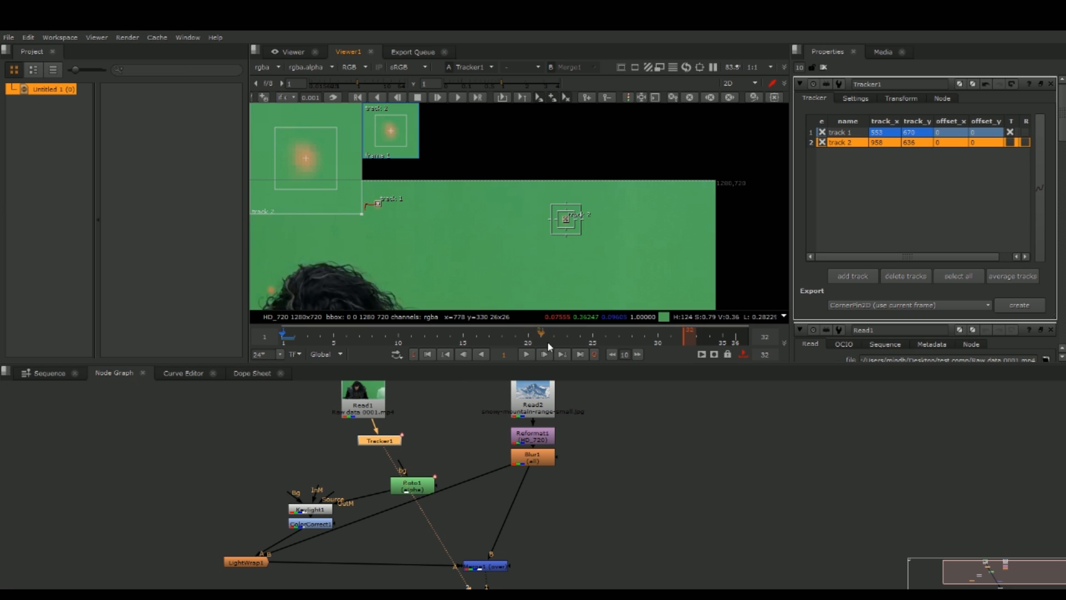
click(457, 98)
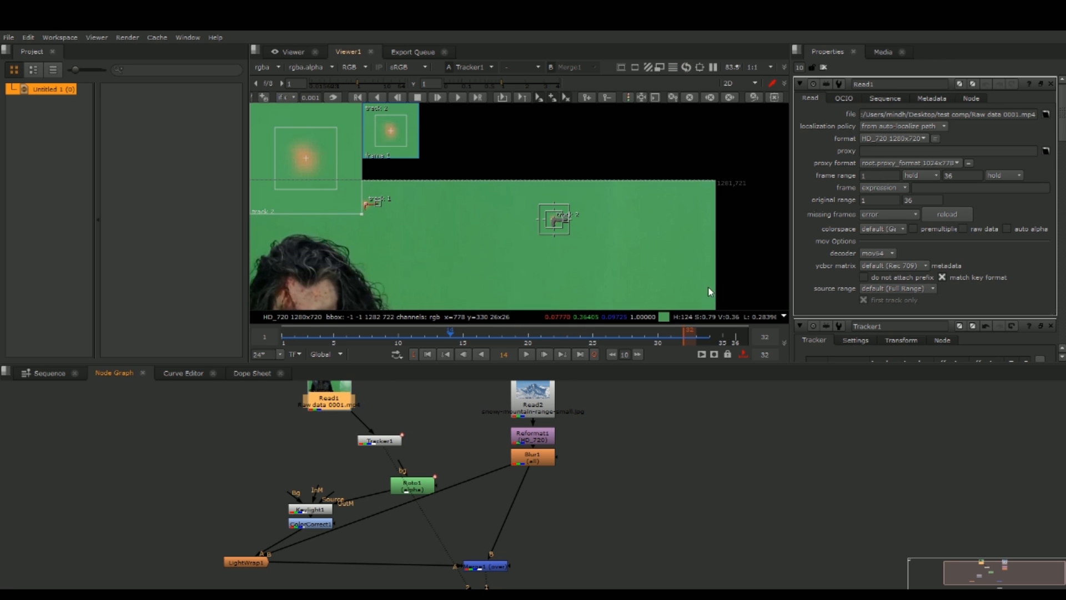
Export the Tracker1 data as a Transform (match-move) node and insert it between Blur1 and Merge1
middle_drag(666, 268, 750, 232)
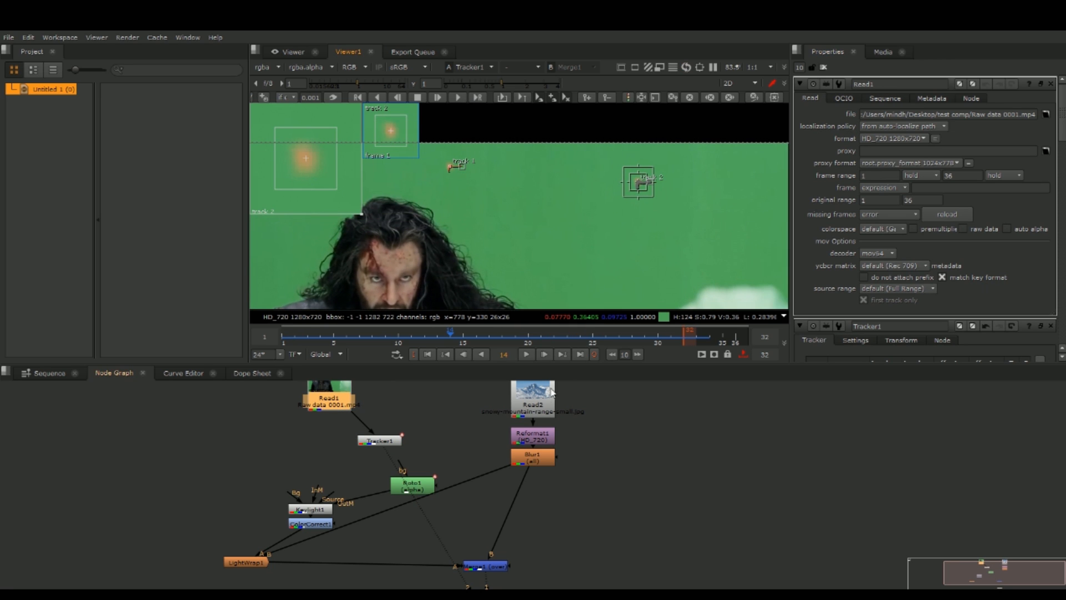
double_click(369, 440)
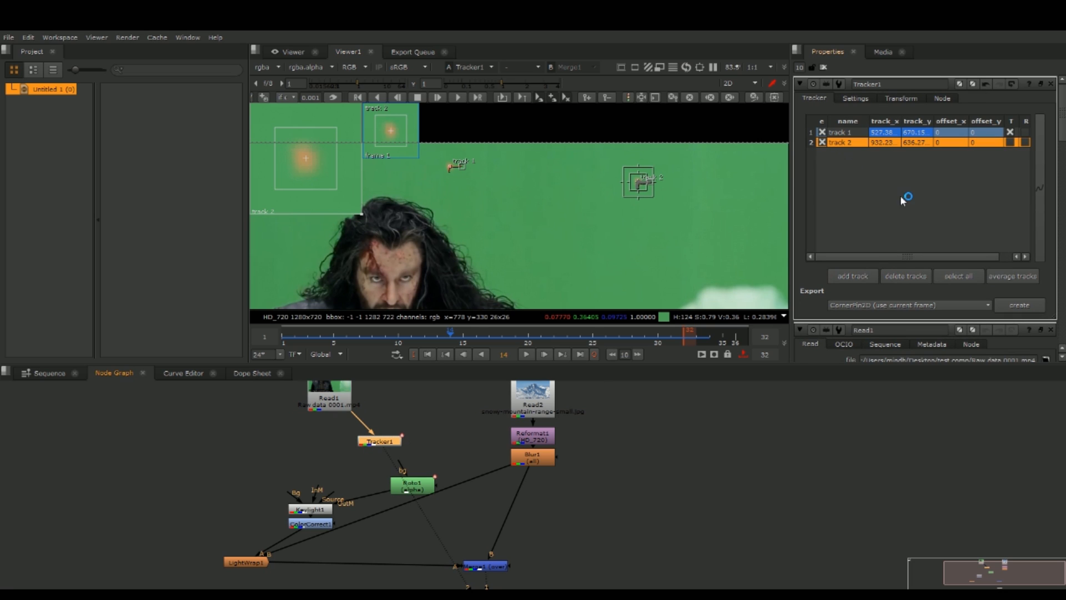
scroll(913, 200, down, 3)
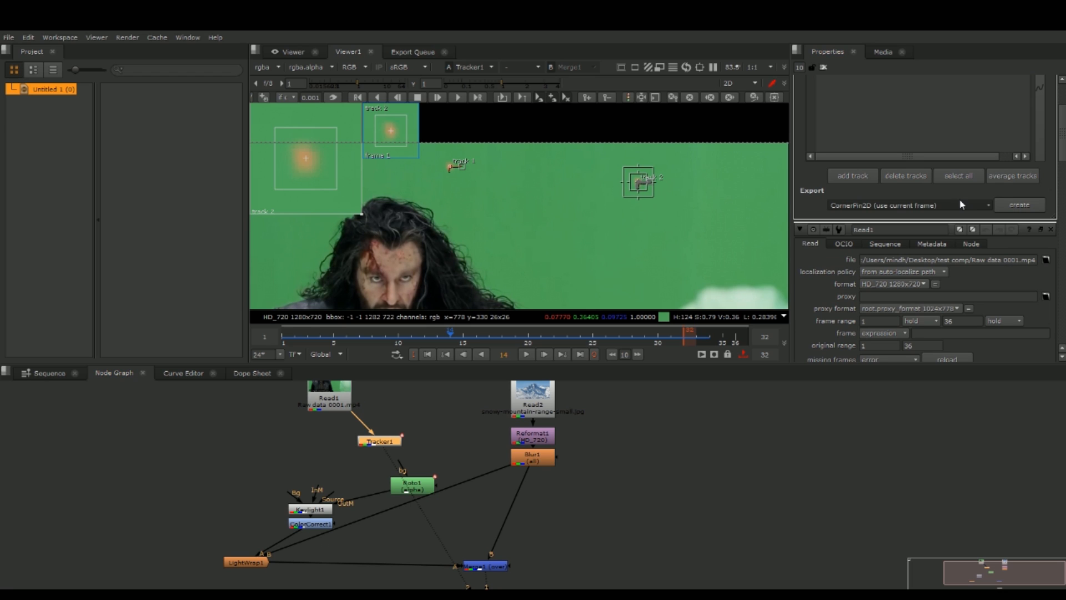
click(904, 255)
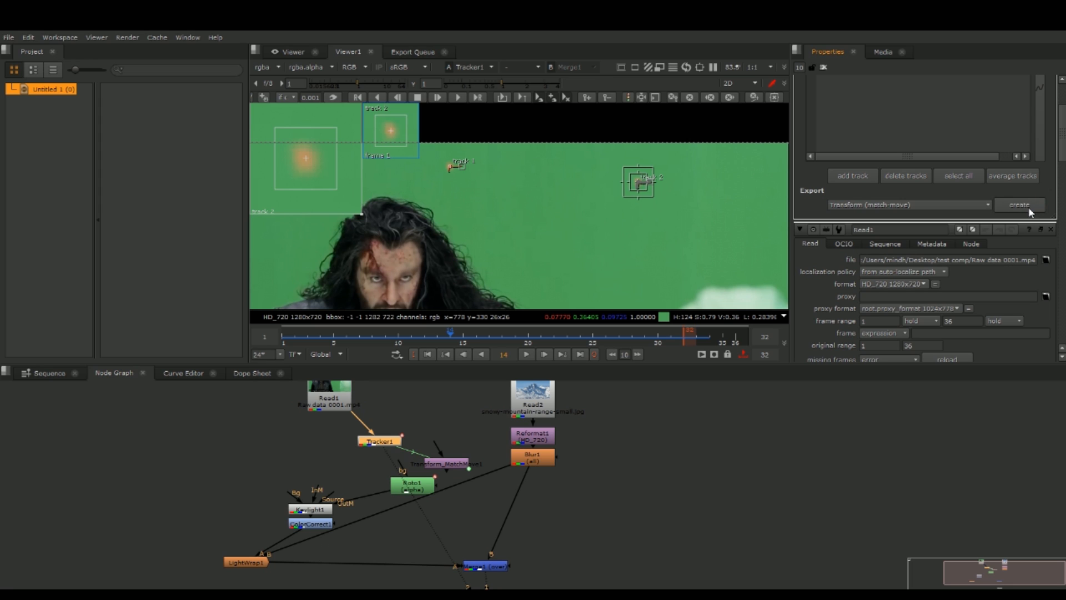
drag(461, 469, 523, 497)
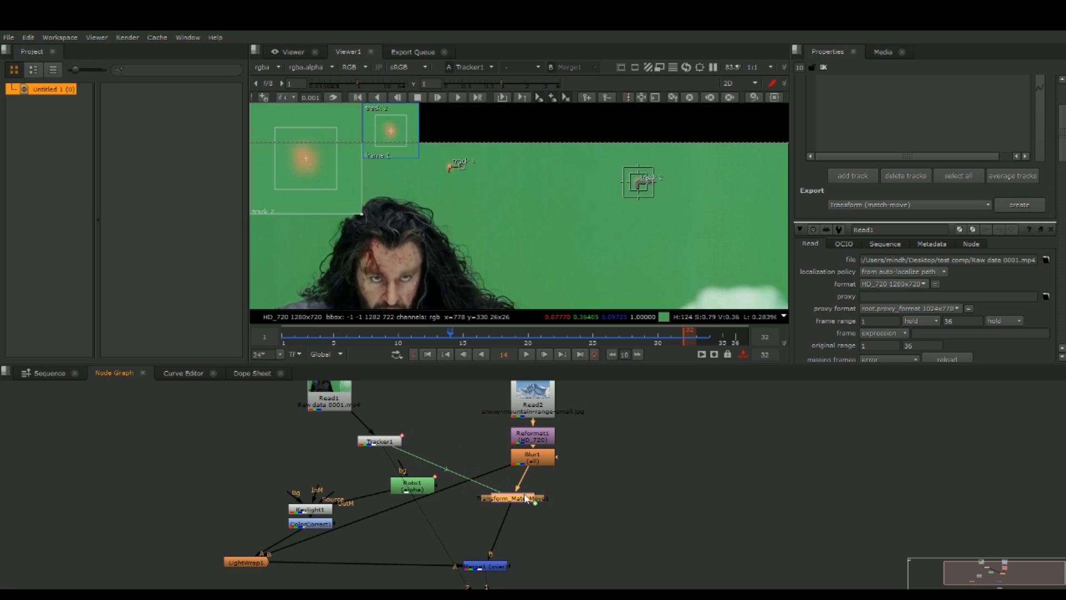
Show the Merge1 composite in the viewer and close all open node properties
drag(498, 572, 494, 570)
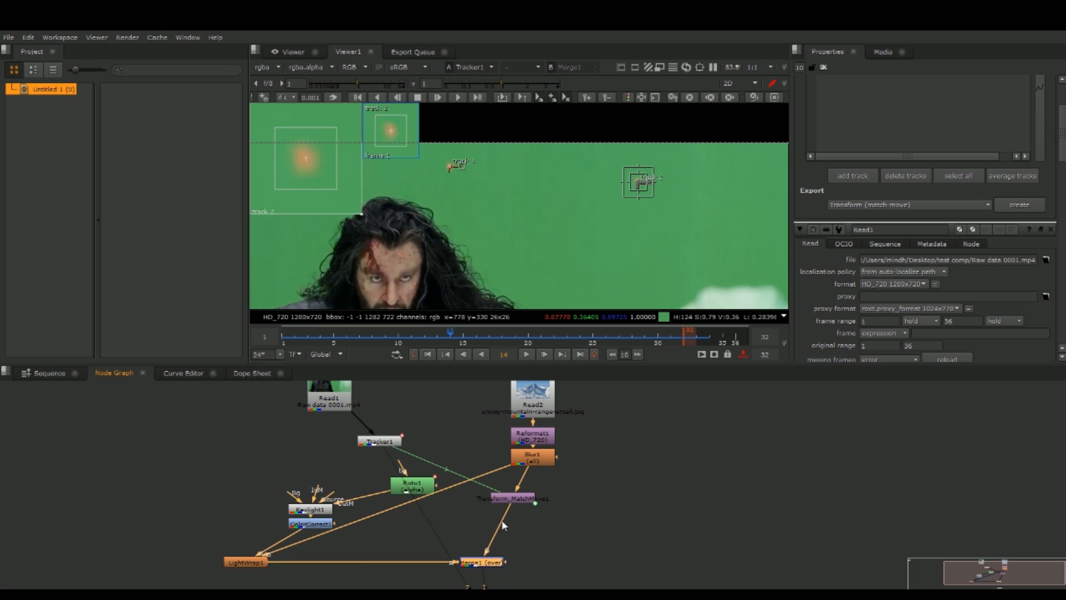
key(1)
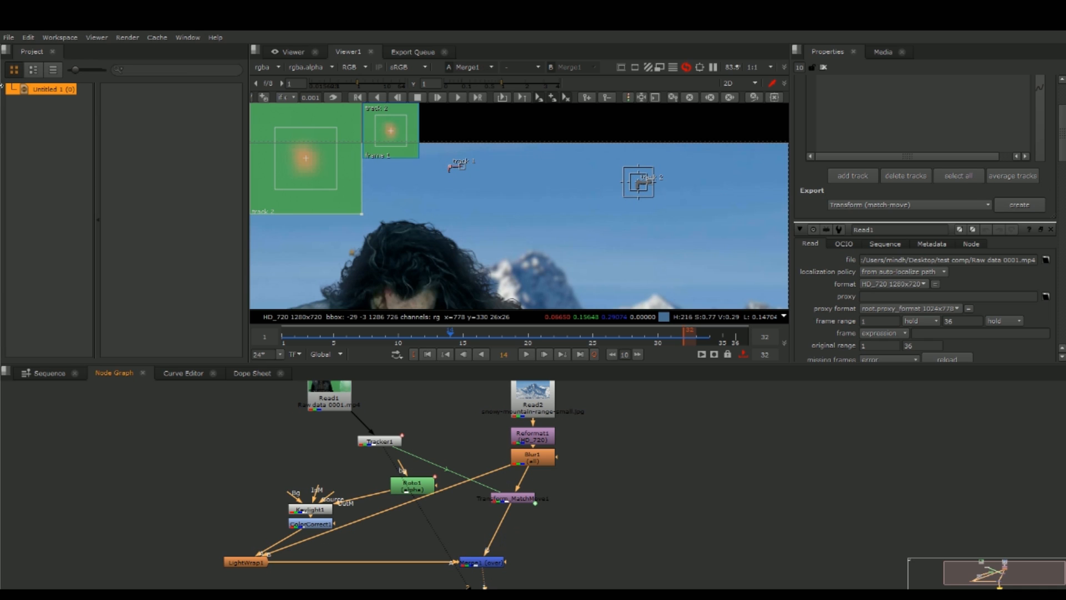
scroll(640, 263, down, 3)
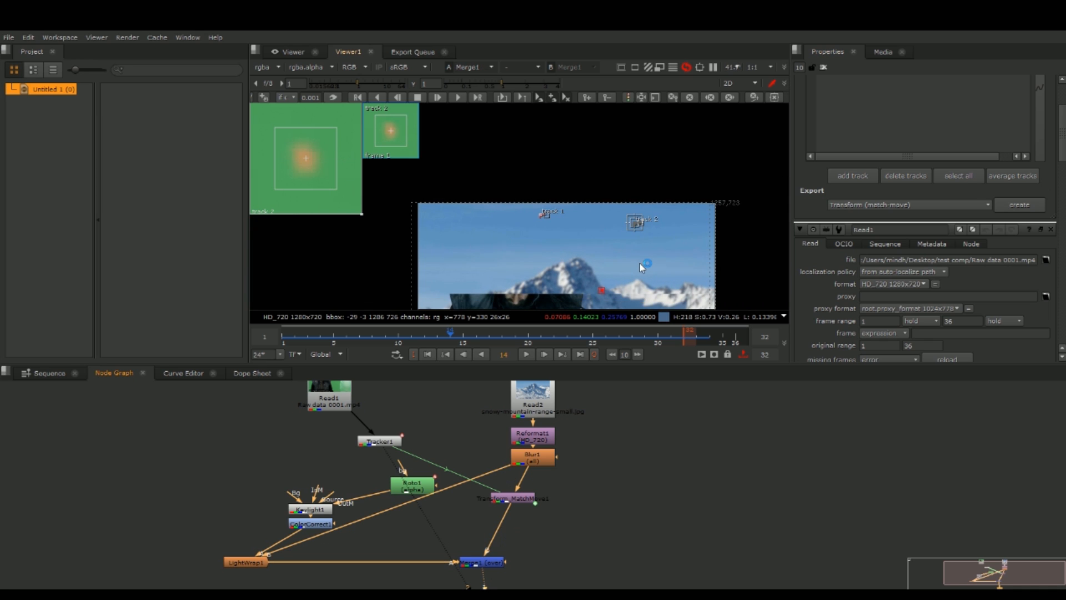
click(823, 67)
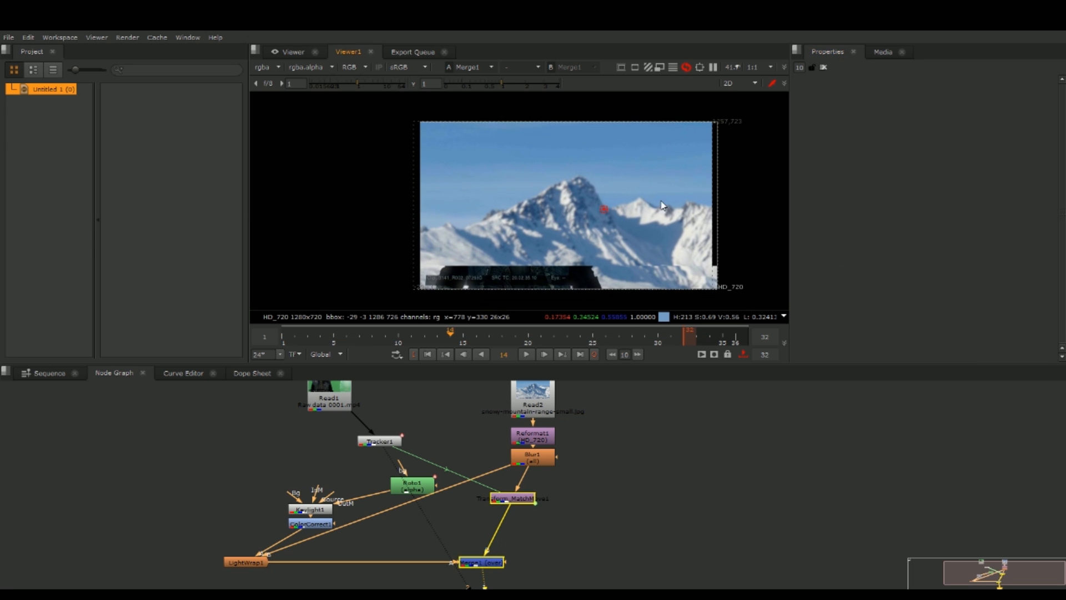
Return to frame 1, tidy the match-move node's position and reconnect Keylight1's Source input to Tracker1
scroll(639, 213, up, 2)
drag(358, 336, 250, 323)
drag(518, 501, 534, 519)
drag(373, 336, 283, 335)
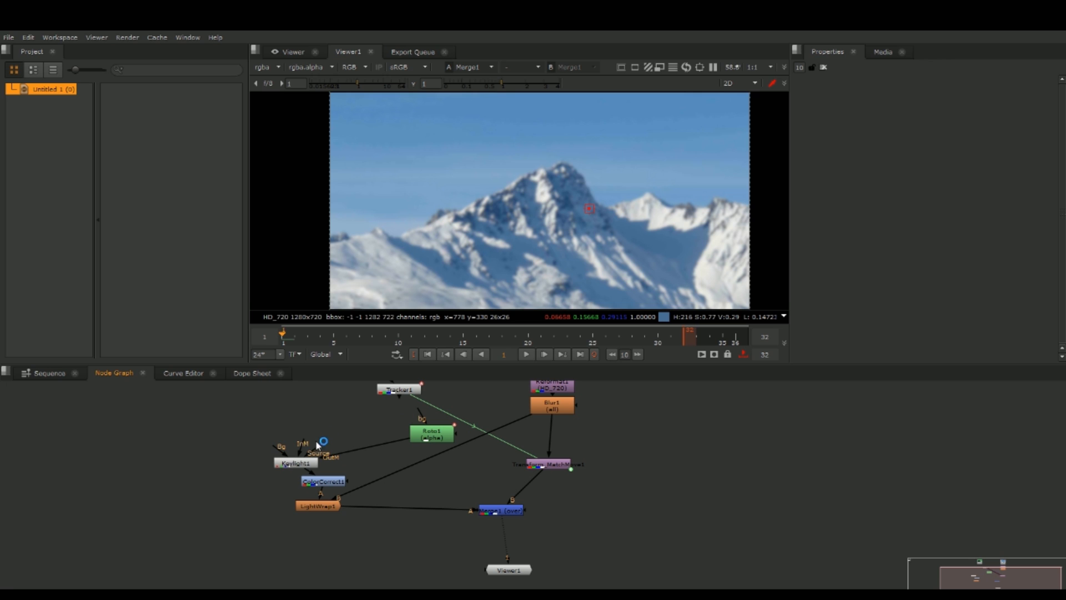
drag(318, 444, 403, 396)
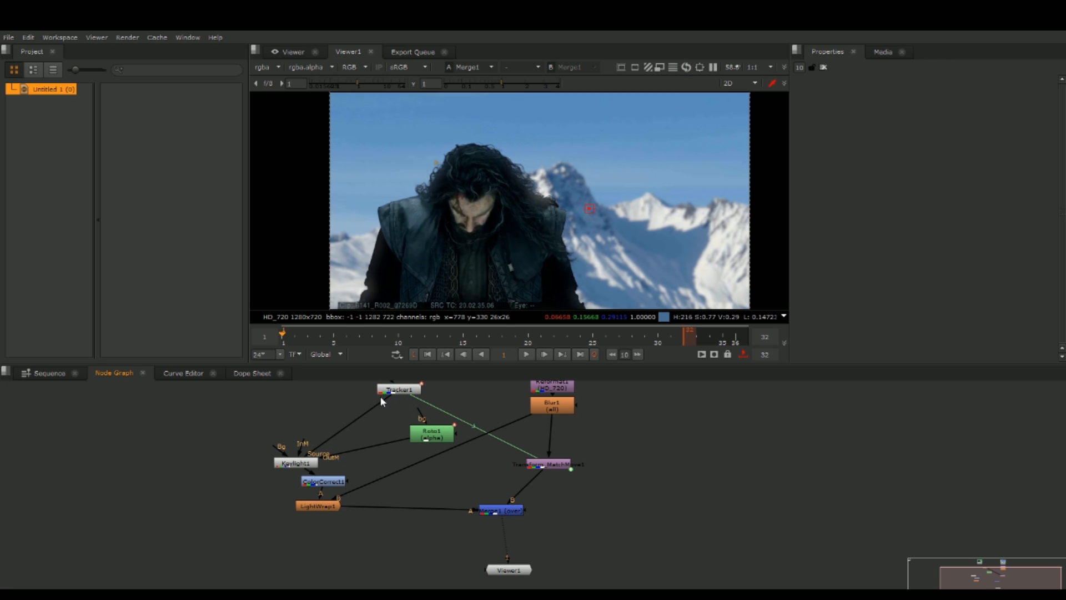
Play the composite from the first frames to check the match-moved background and its edges
middle_drag(382, 398, 381, 433)
click(351, 336)
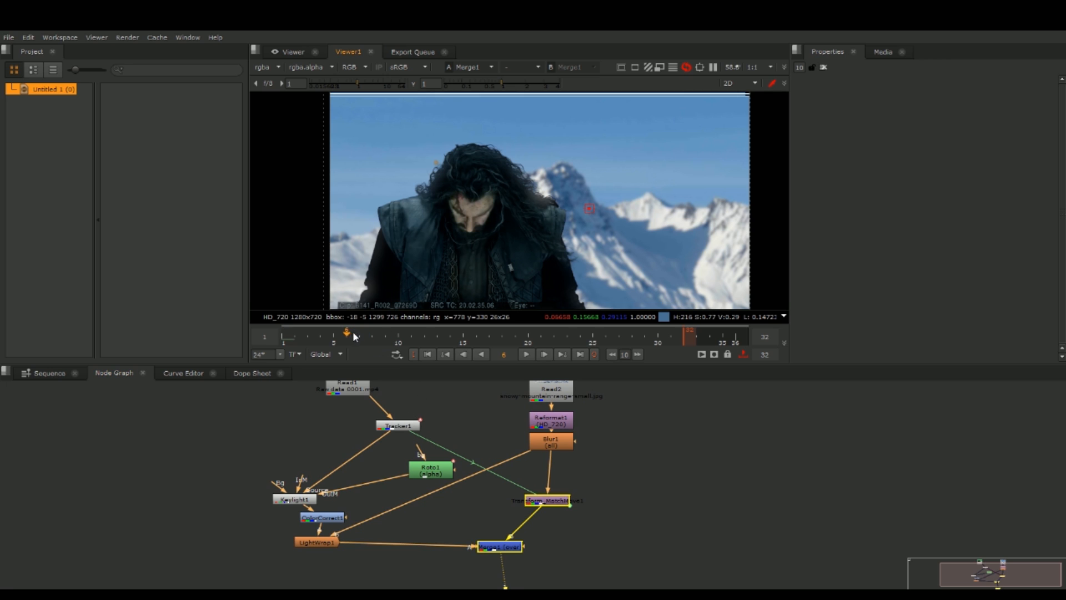
click(527, 355)
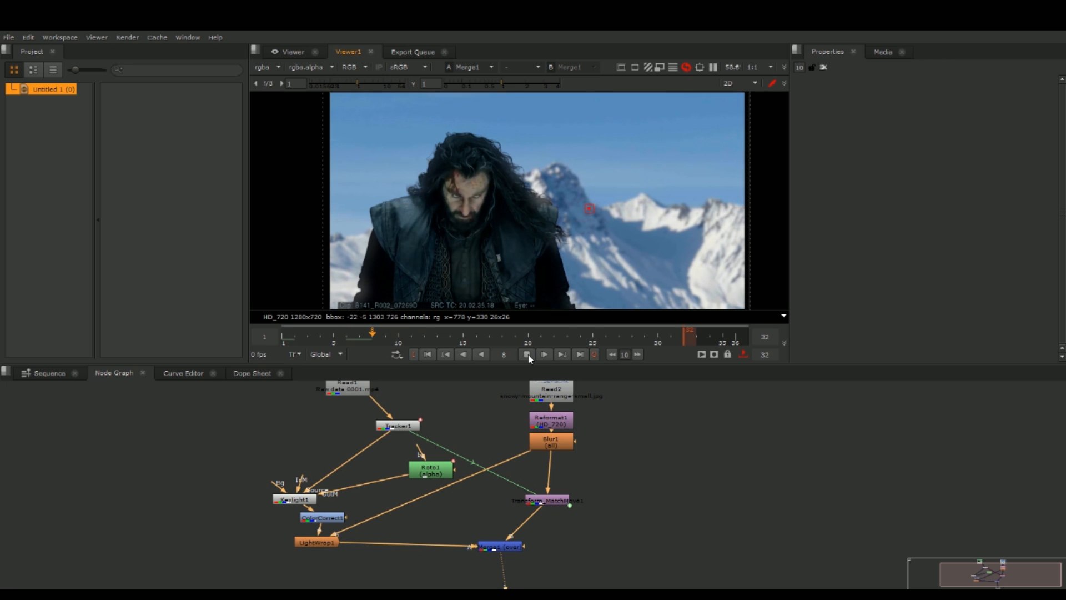
click(286, 338)
click(531, 354)
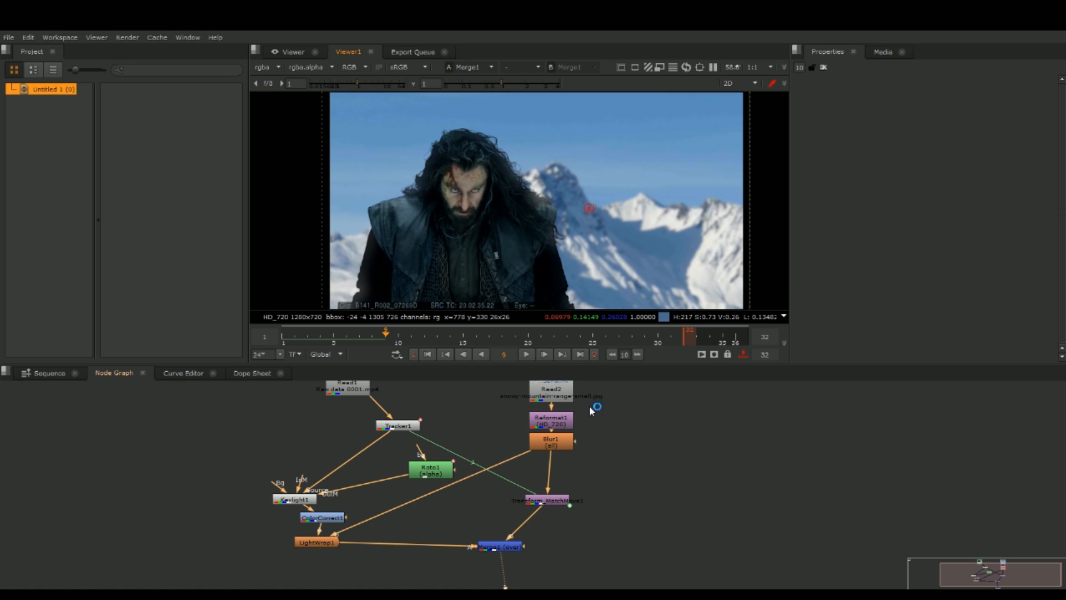
Make room below Reformat1, insert a Transform node after it and set its scale to 1.35
drag(550, 507, 538, 513)
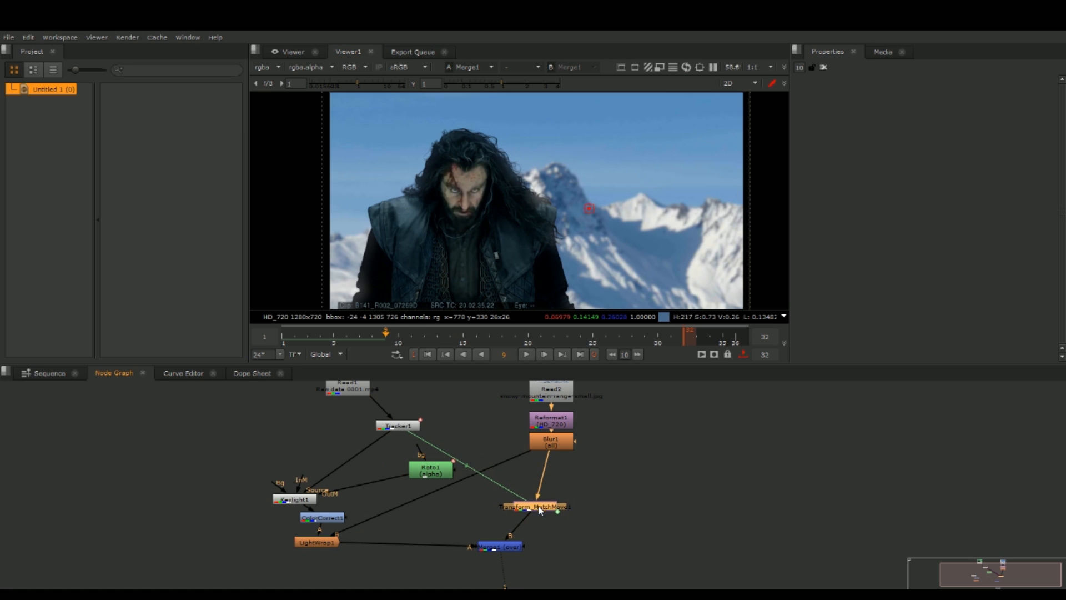
drag(560, 448, 559, 474)
click(555, 422)
click(553, 472)
click(553, 427)
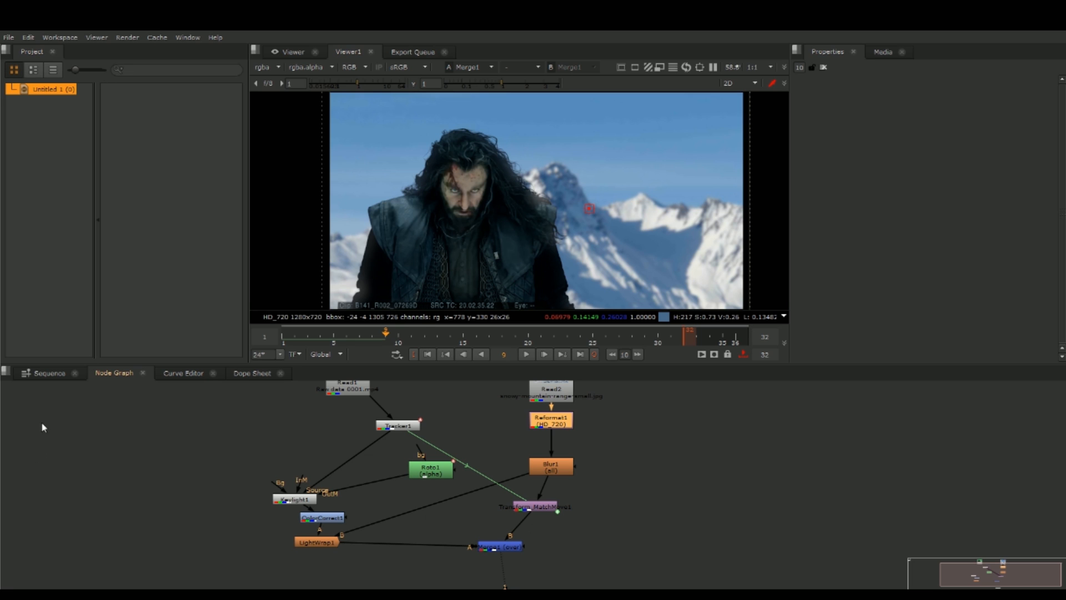
key(t)
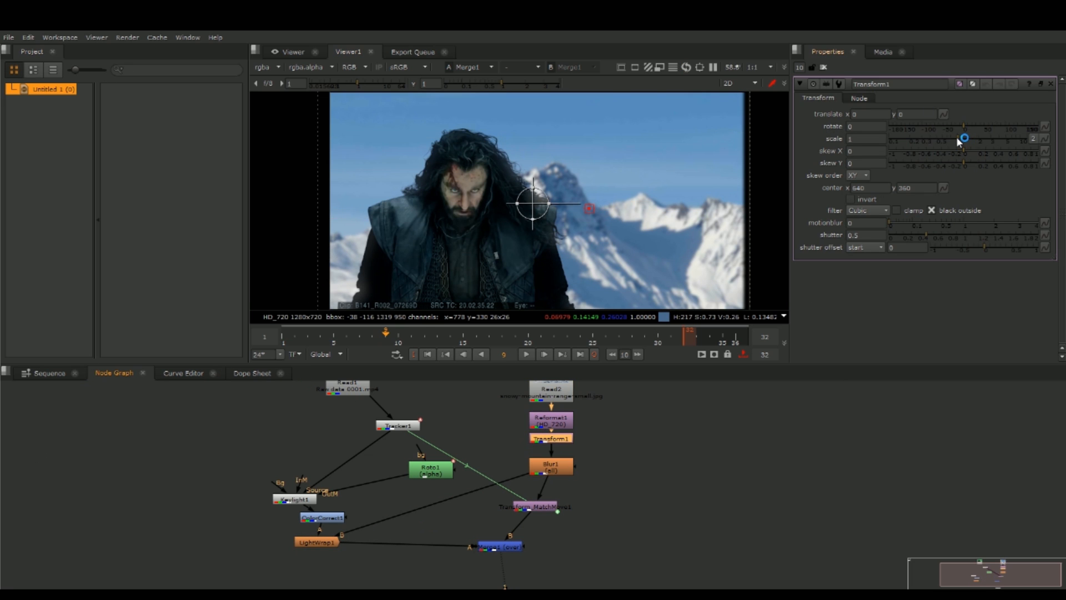
drag(957, 142, 966, 142)
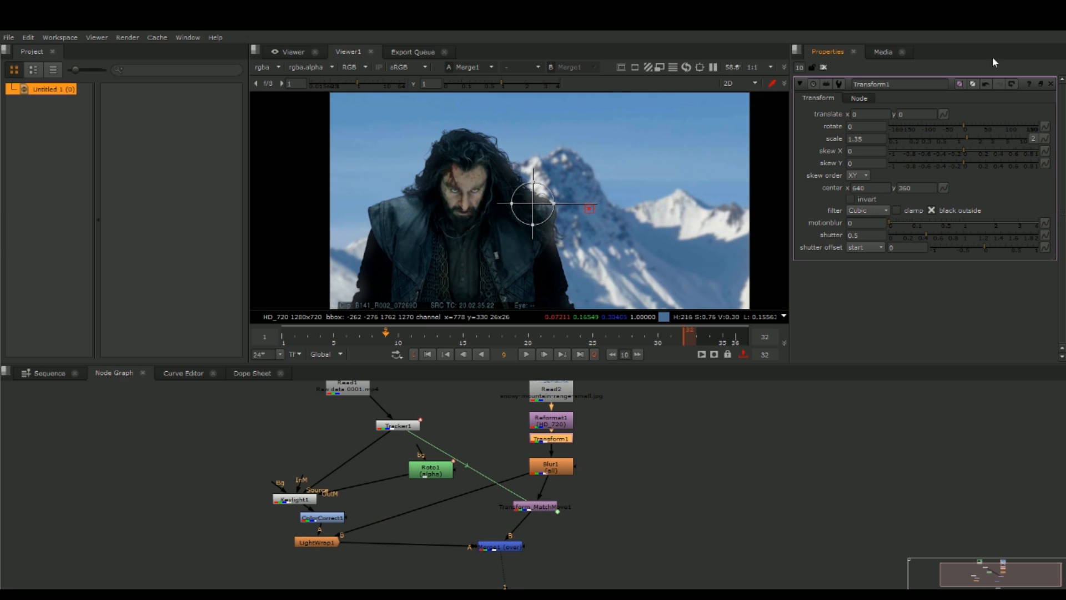
Close the node properties and play the composite from near the start to check the enlarged background
click(824, 67)
scroll(590, 226, down, 1)
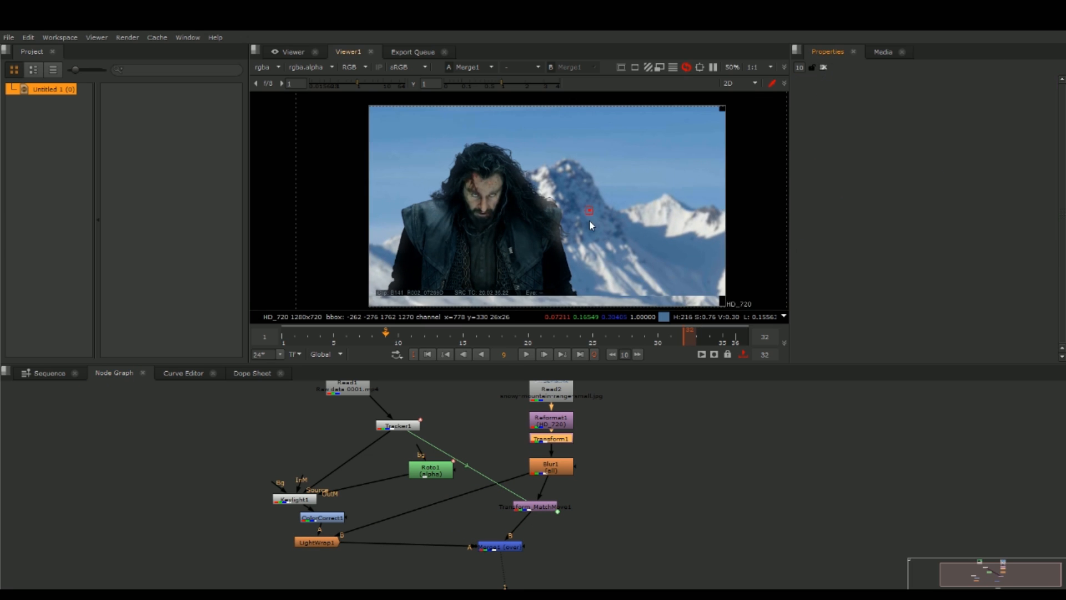
click(298, 344)
click(526, 356)
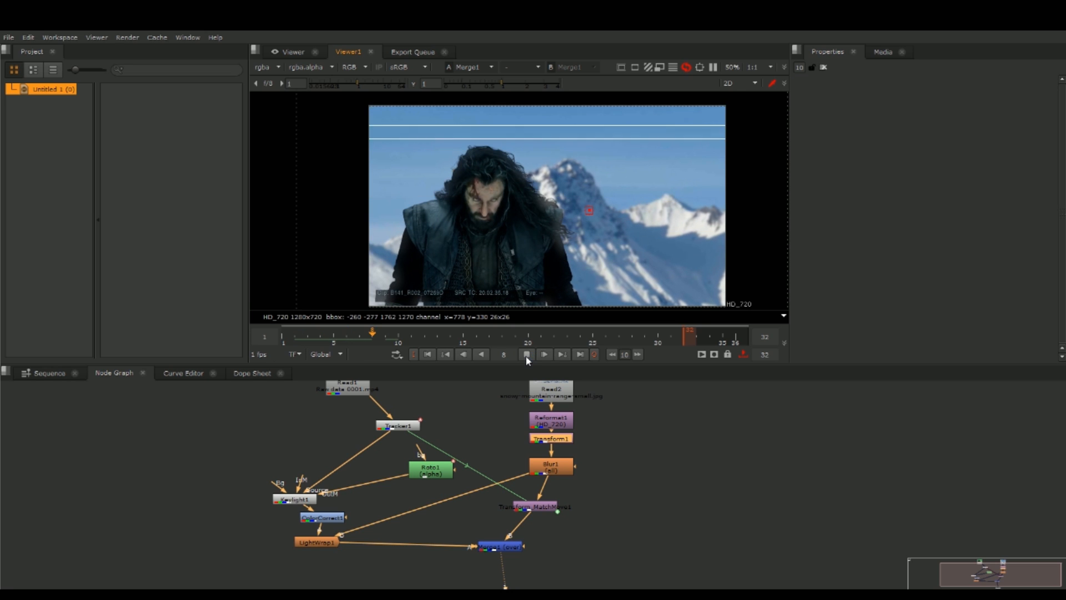
click(527, 356)
Move Roto1 closer to Keylight1, open its properties and return the timeline to frame 1
drag(441, 472, 419, 472)
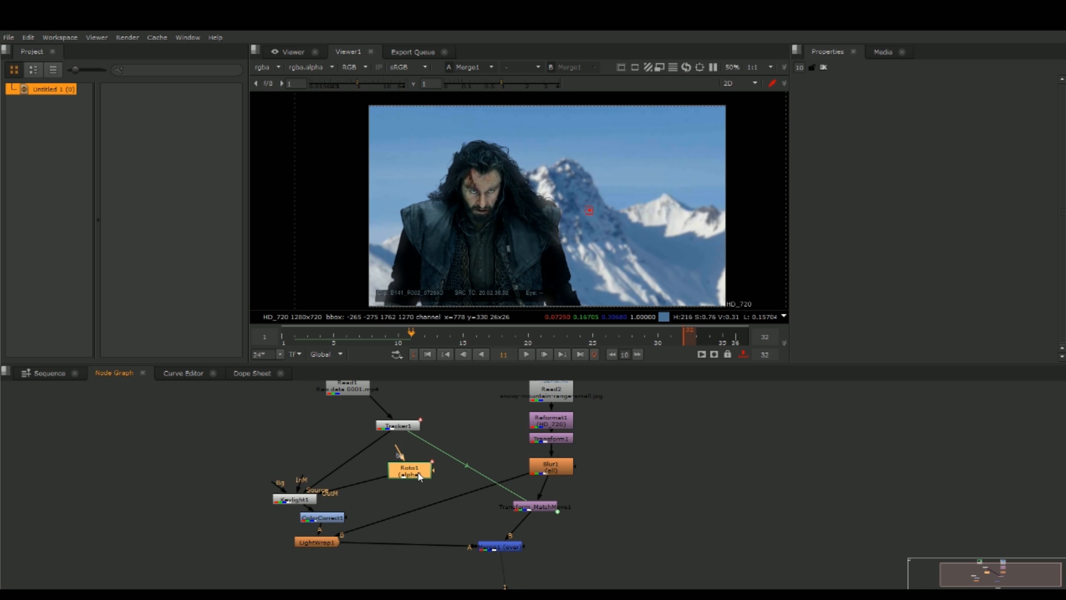
double_click(416, 471)
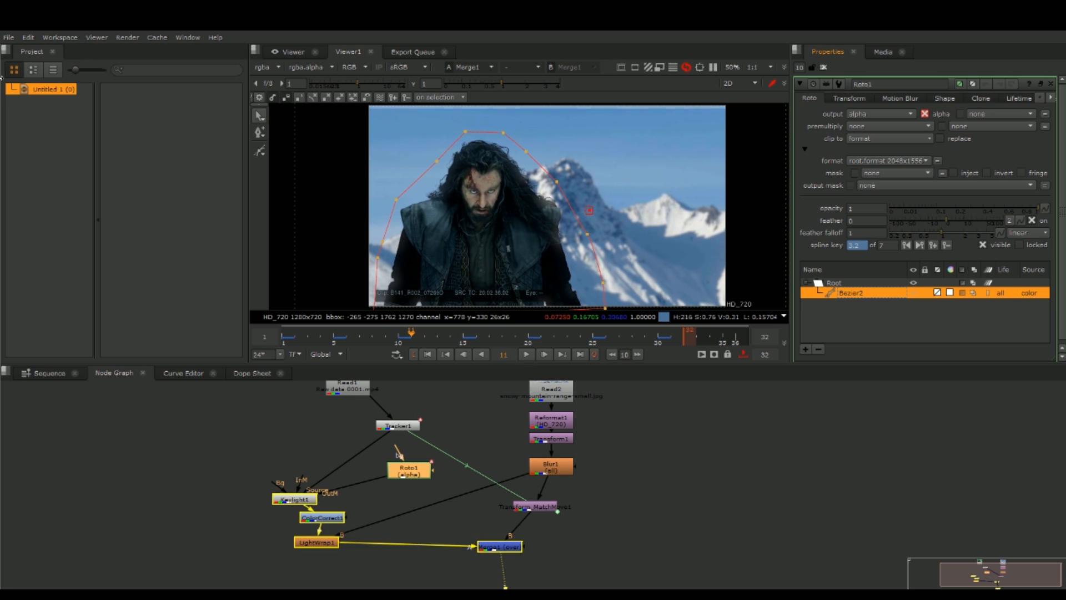
scroll(487, 170, up, 5)
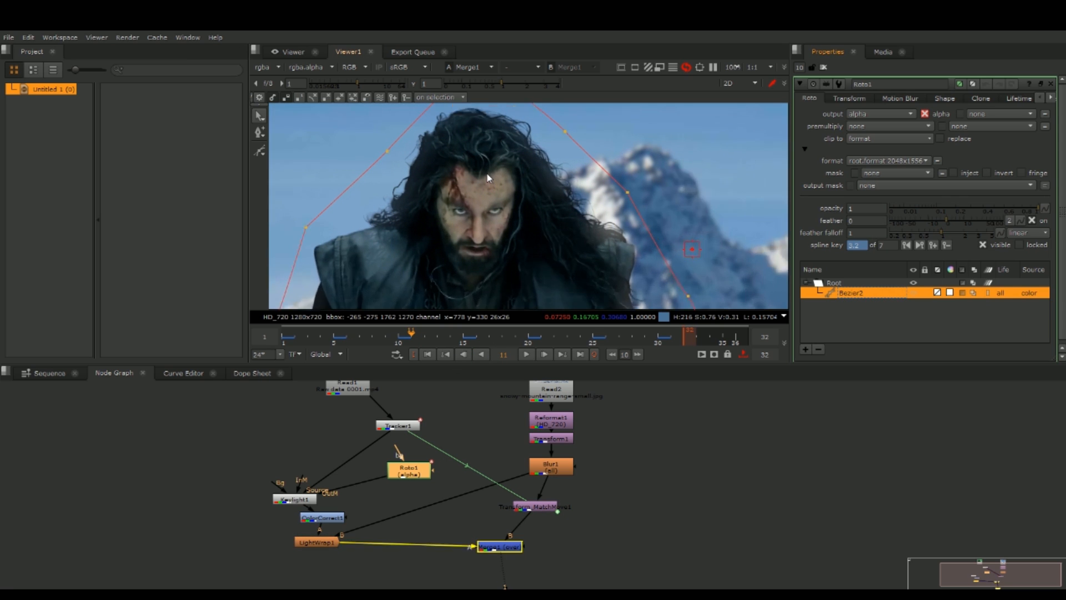
click(352, 336)
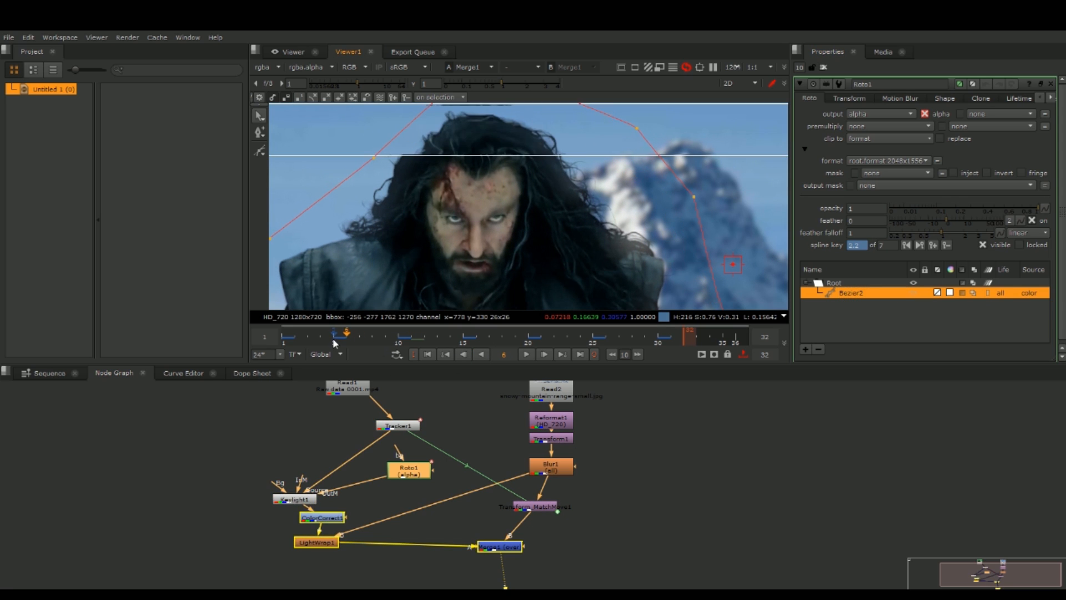
click(287, 334)
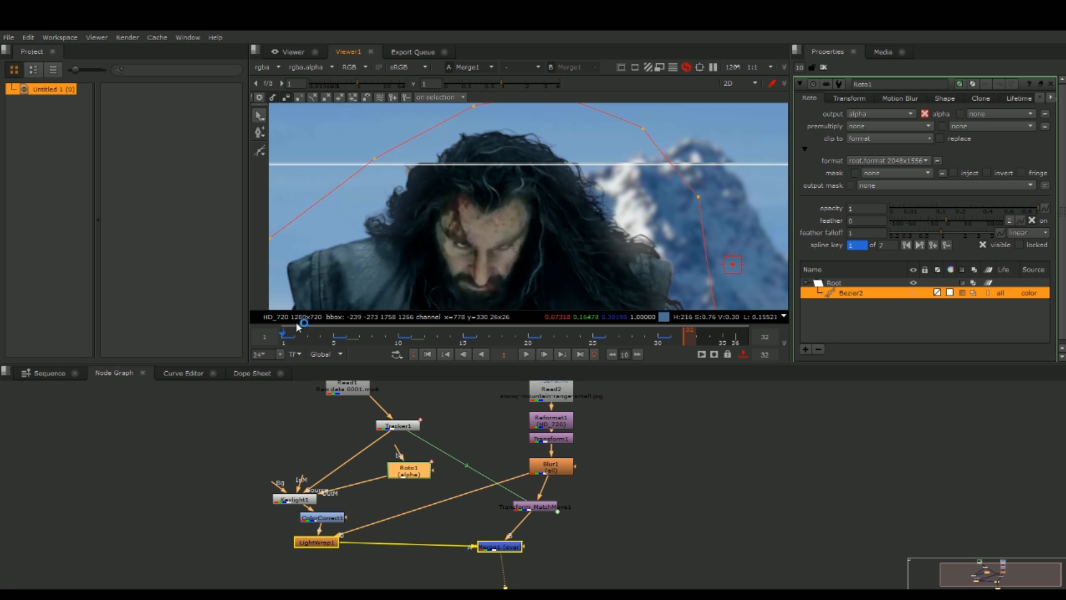
Draw a small closed Bezier shape in Roto1 around the orange tracking marker beside the man's hair at frame 1
scroll(444, 218, up, 4)
scroll(431, 172, up, 3)
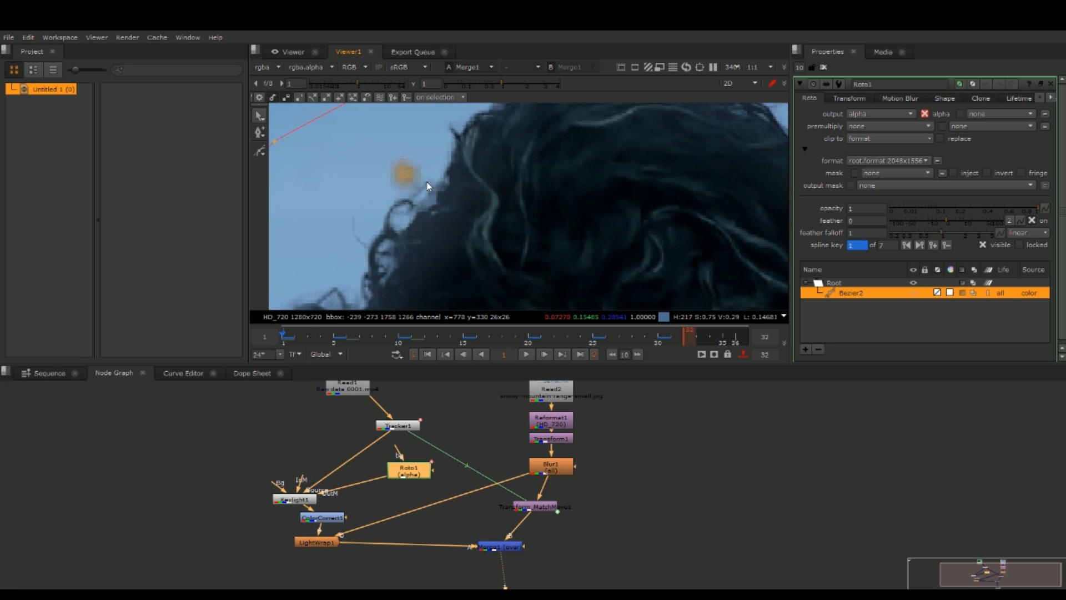
click(258, 152)
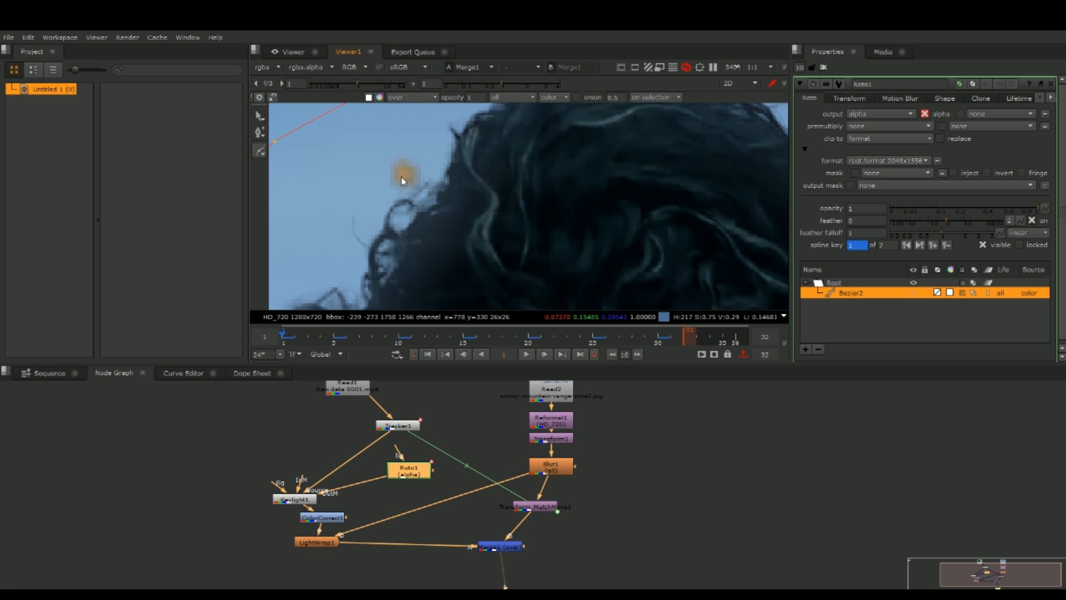
click(376, 148)
click(409, 141)
click(422, 183)
click(394, 193)
click(373, 164)
click(375, 150)
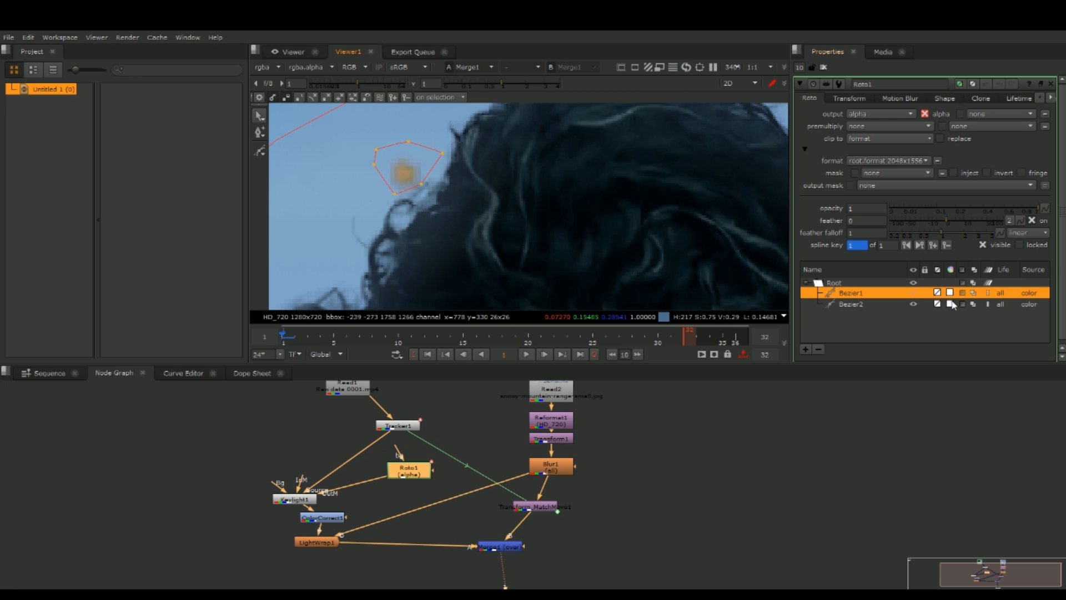
Select all points of the small marker shape Bezier1 and reposition it to follow the marker at frames 5 and 6
click(876, 305)
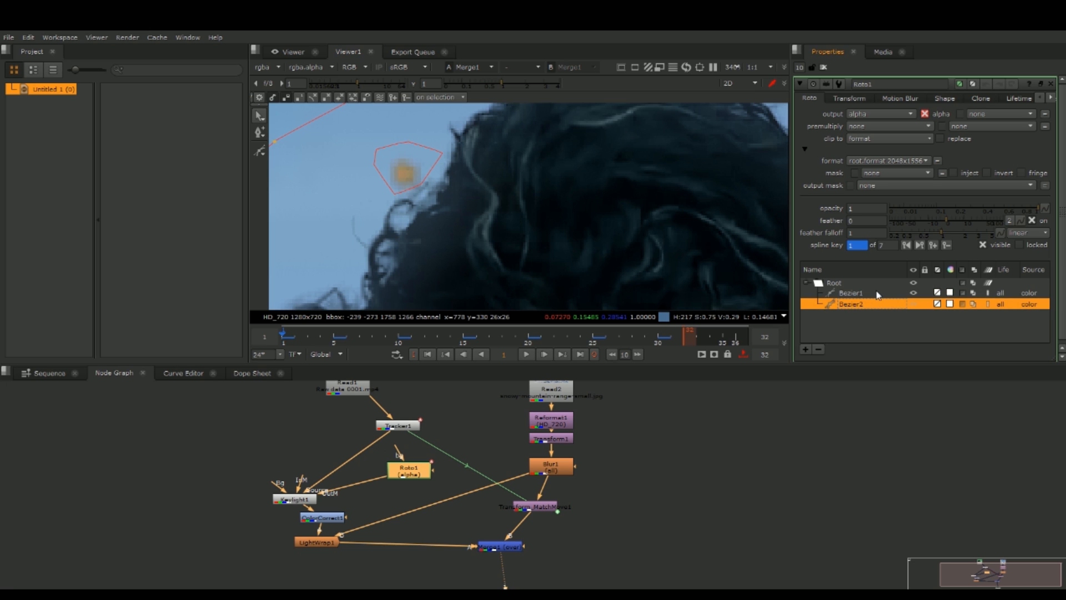
click(878, 293)
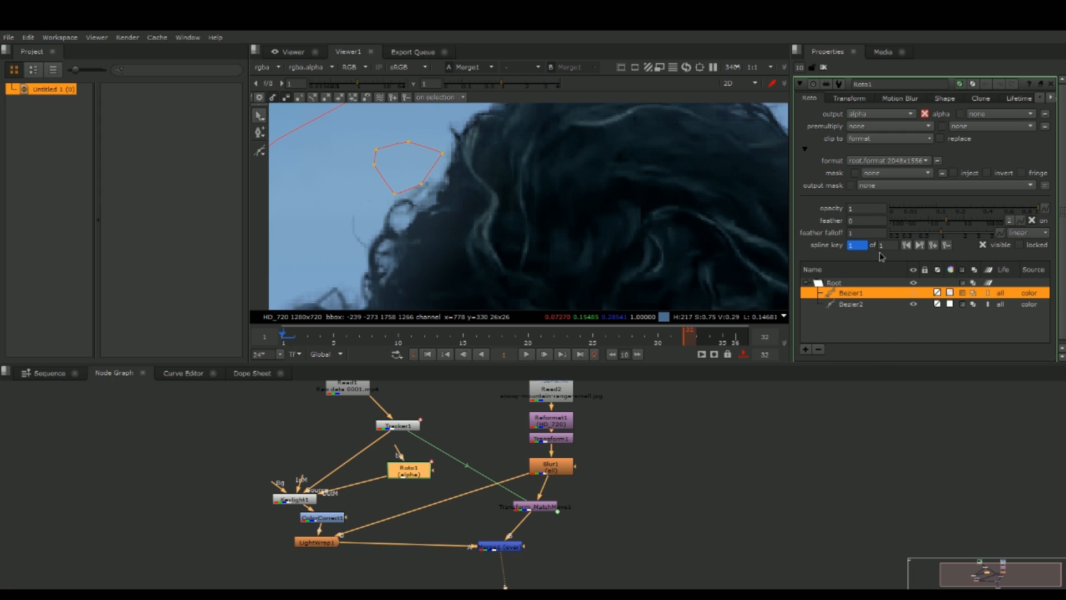
drag(363, 121, 503, 236)
click(335, 338)
drag(420, 171, 380, 175)
click(544, 354)
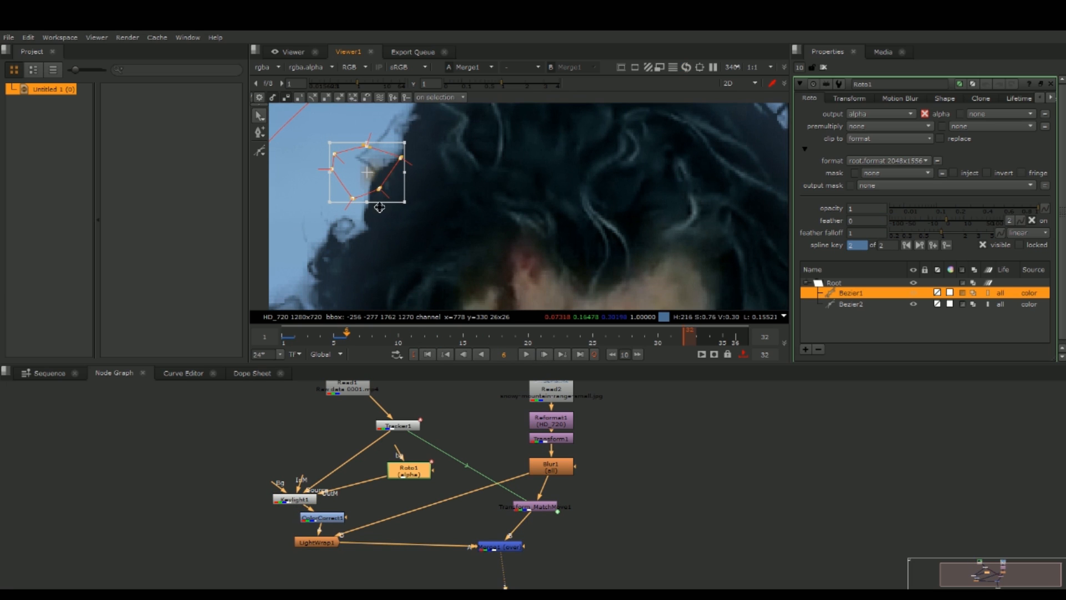
drag(382, 178, 355, 192)
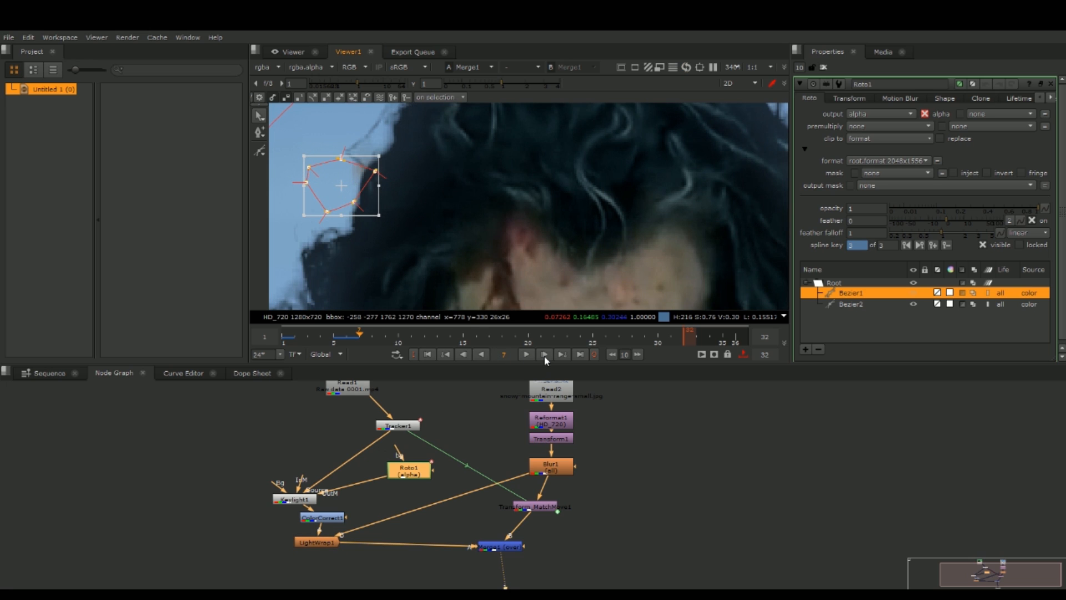
Shift Bezier1 away from the hair at frame 7 and move it completely outside the image at frame 8
drag(333, 178, 294, 170)
key(Right)
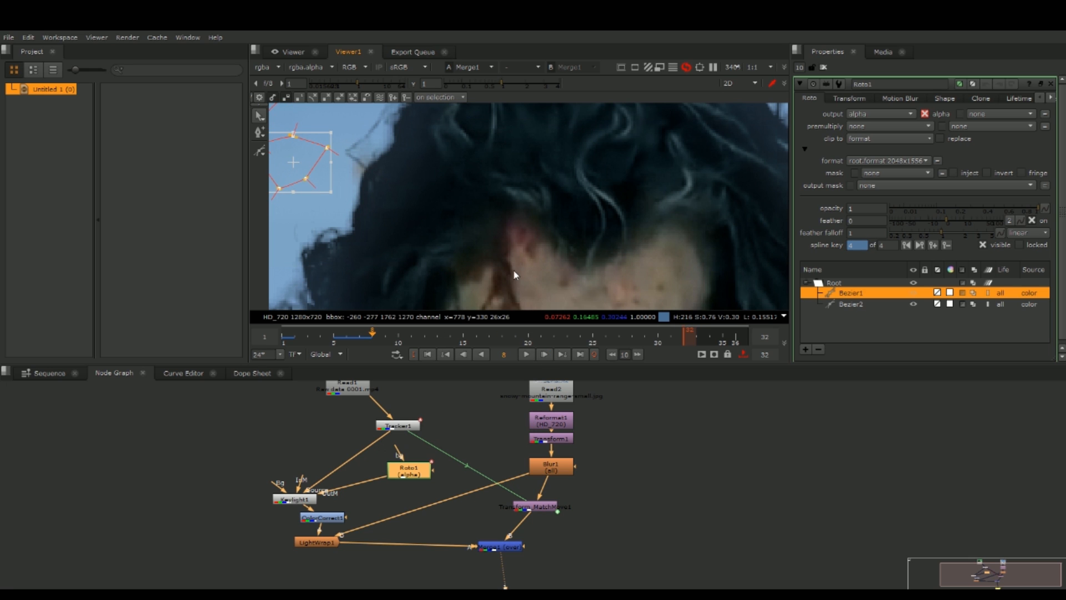
scroll(471, 172, down, 5)
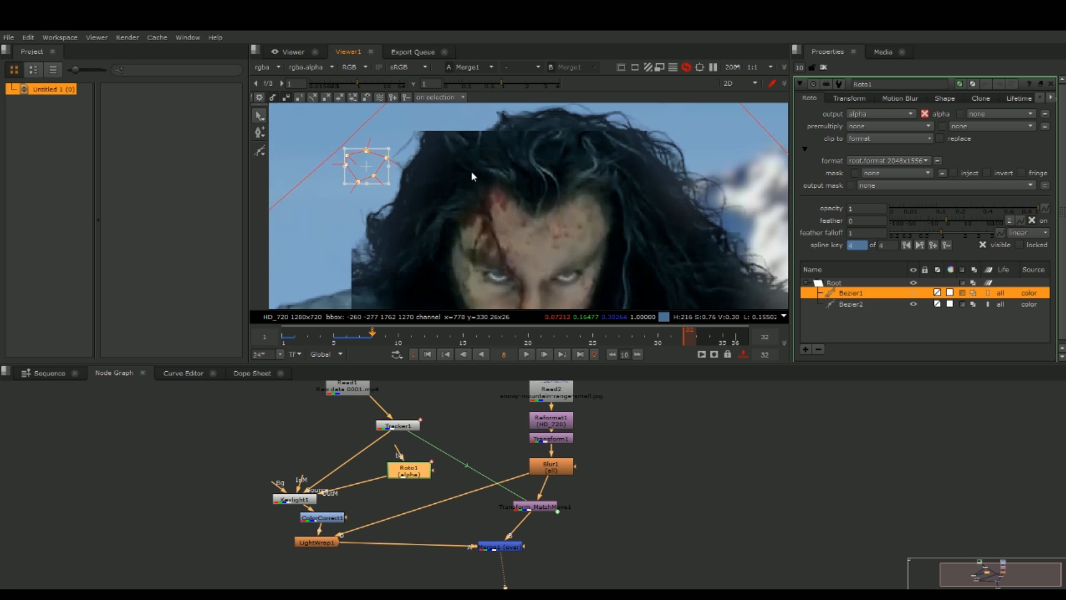
scroll(400, 166, down, 2)
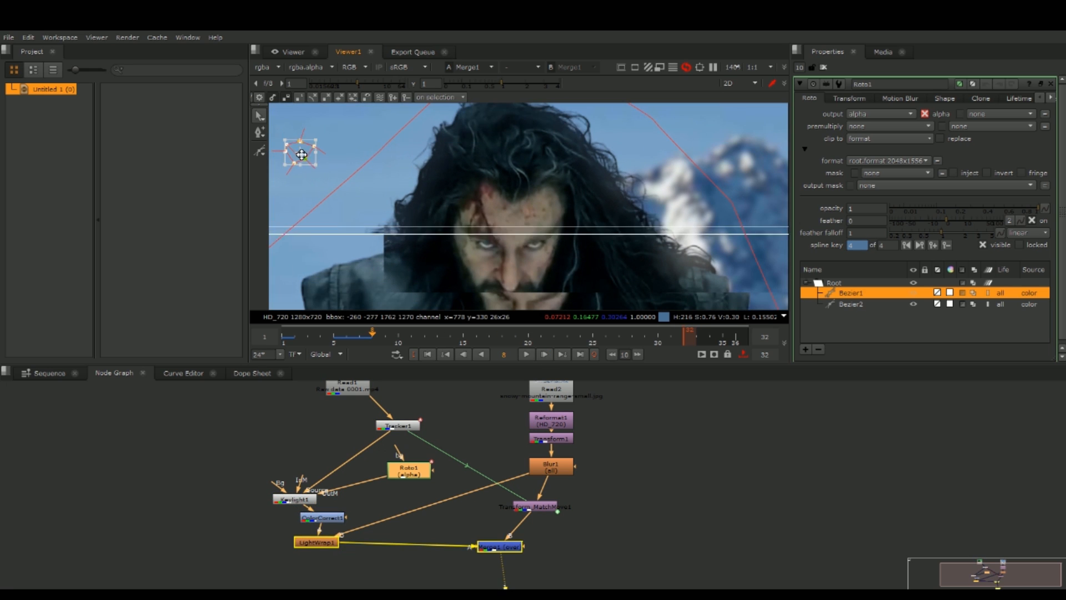
scroll(360, 157, up, 3)
drag(363, 156, 252, 146)
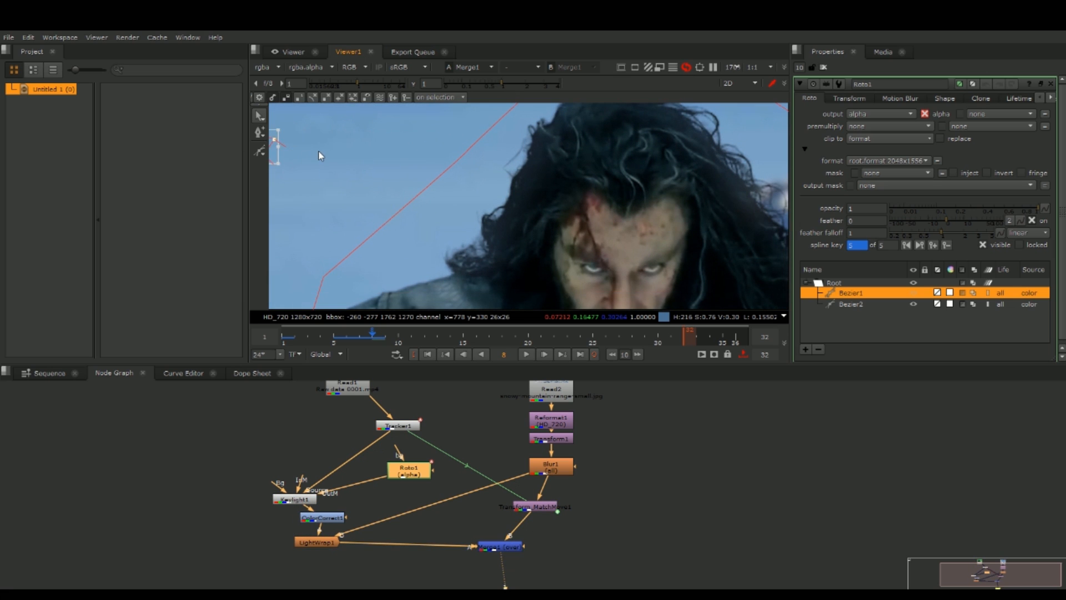
scroll(320, 153, down, 3)
middle_drag(320, 156, 528, 185)
drag(507, 183, 438, 178)
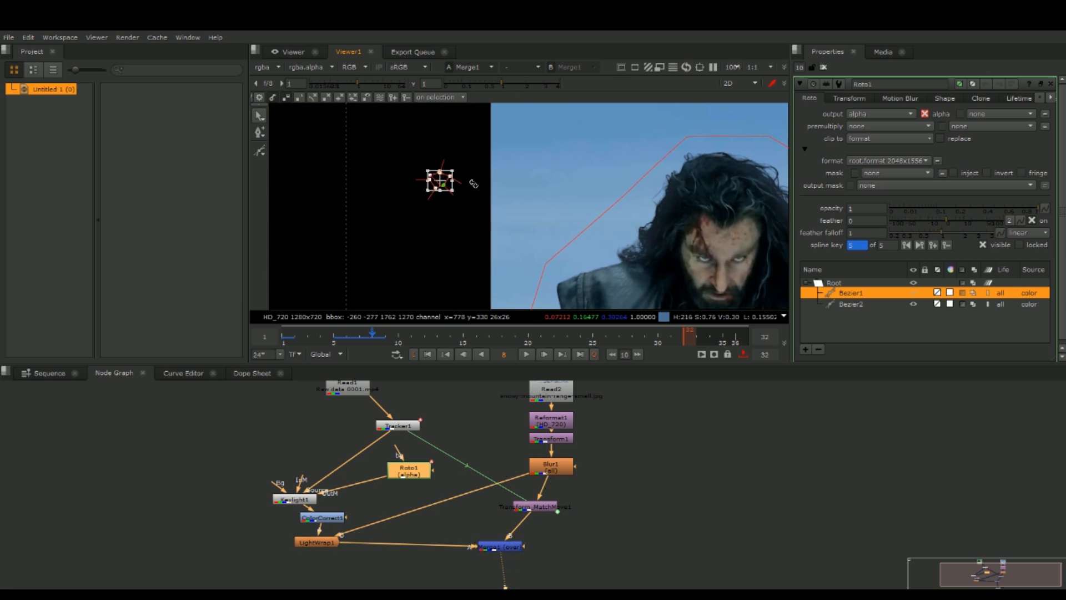
scroll(583, 187, down, 2)
middle_drag(583, 188, 431, 143)
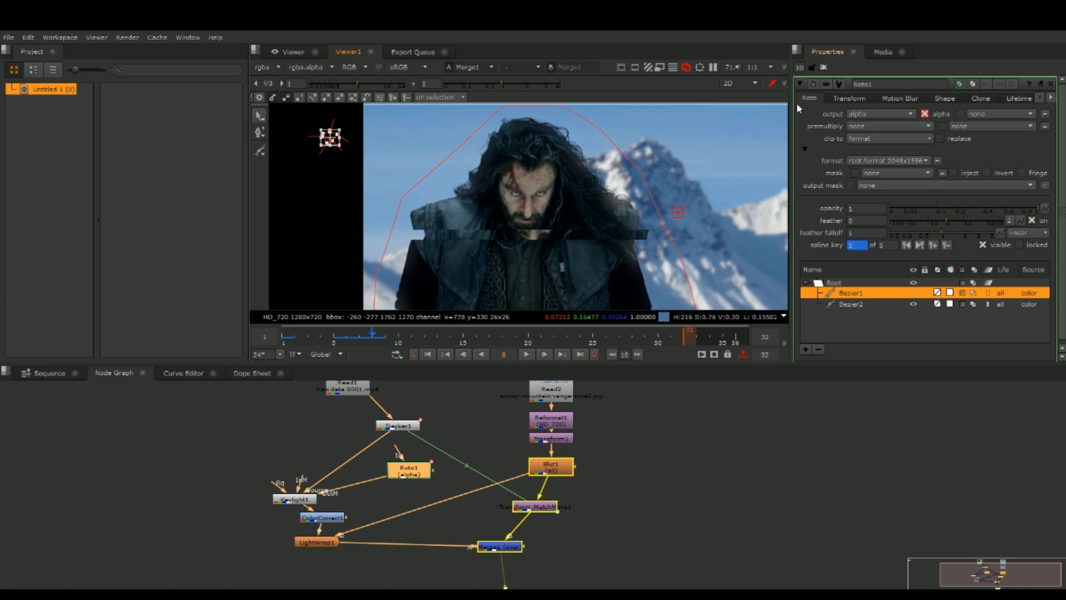
Close the Roto1 properties and play the composite from the start to check the marker removal
click(823, 68)
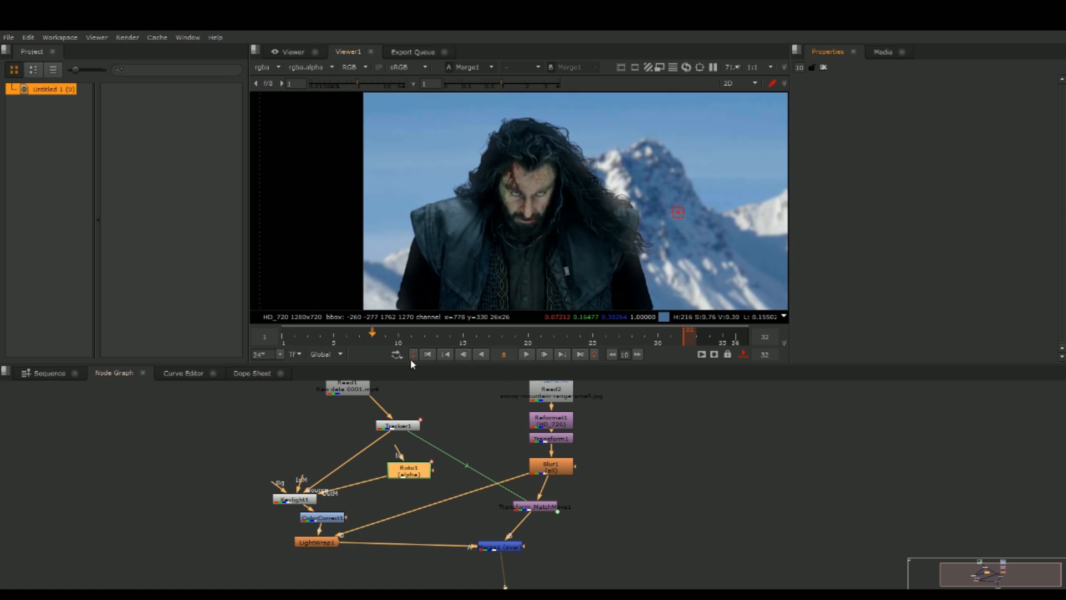
drag(373, 336, 235, 341)
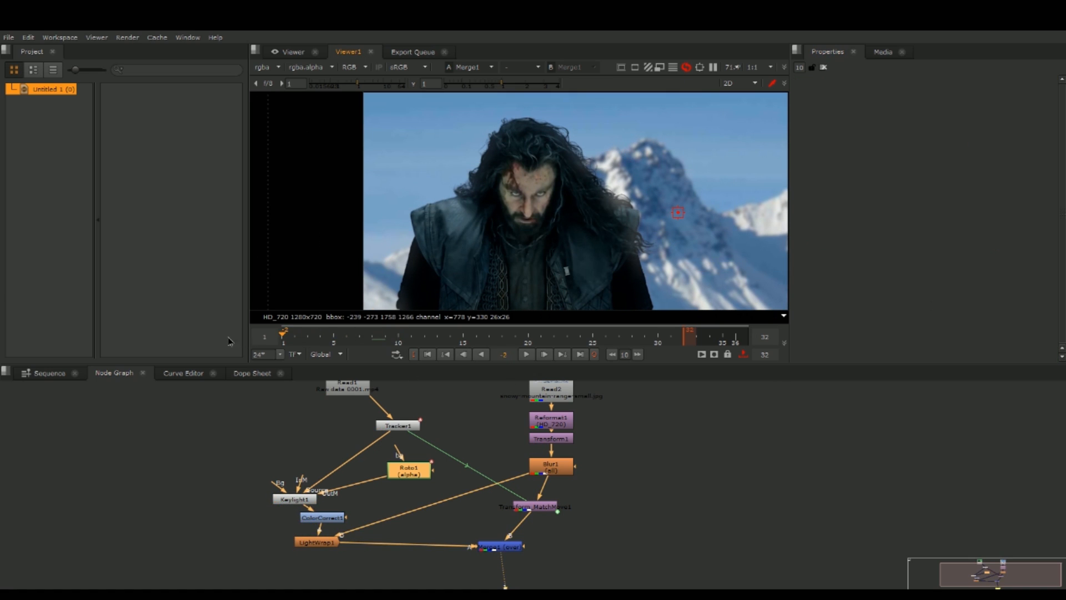
click(526, 355)
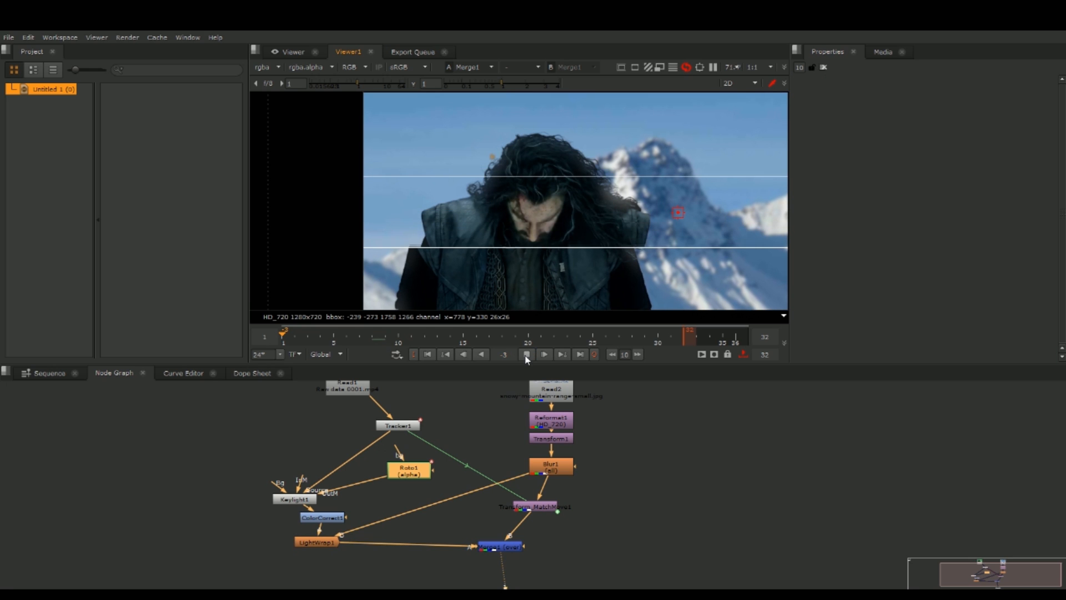
click(526, 354)
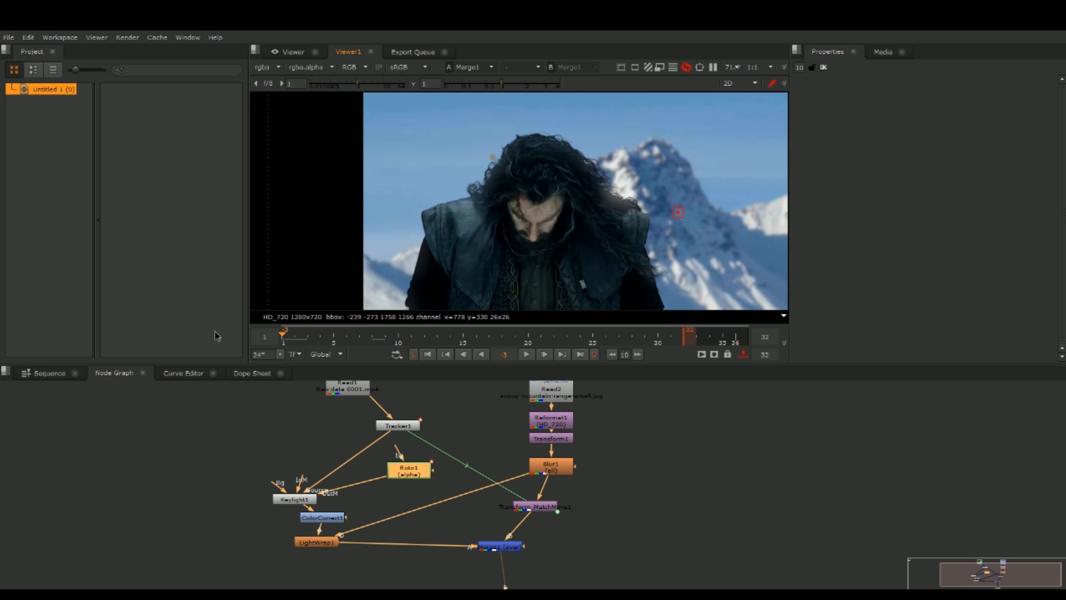
Reopen Roto1, nudge Bezier1 over the orange marker at the start of the shot and close the properties
scroll(508, 135, up, 5)
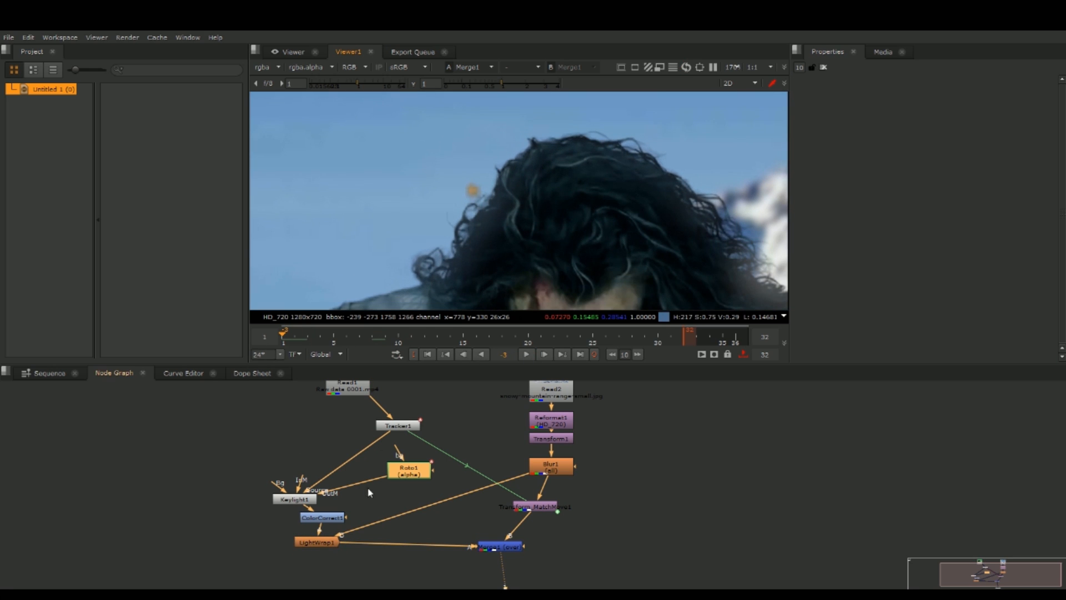
double_click(411, 473)
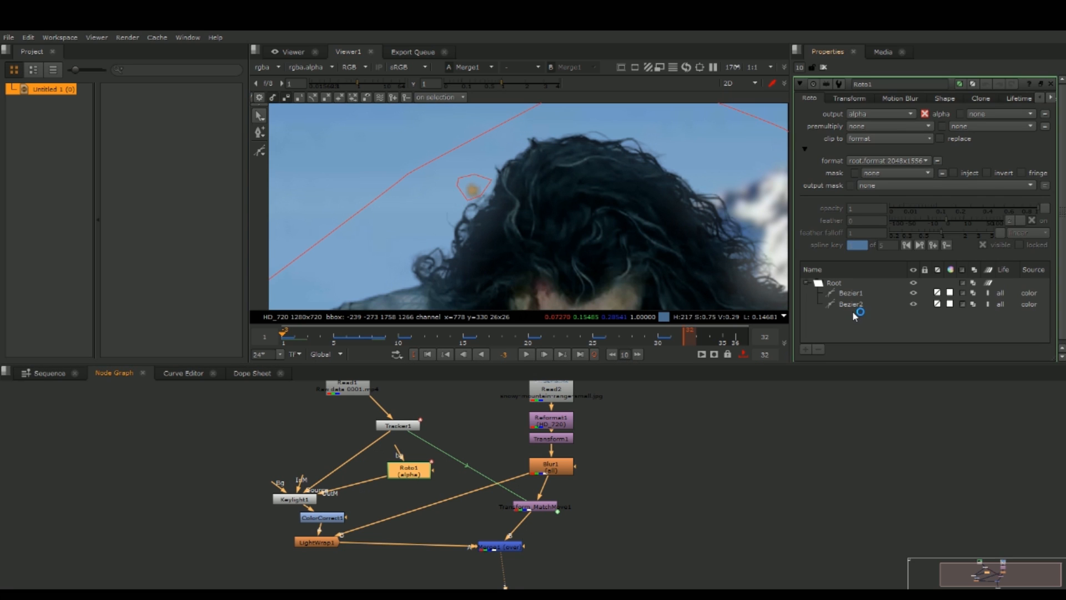
click(851, 292)
drag(474, 188, 472, 189)
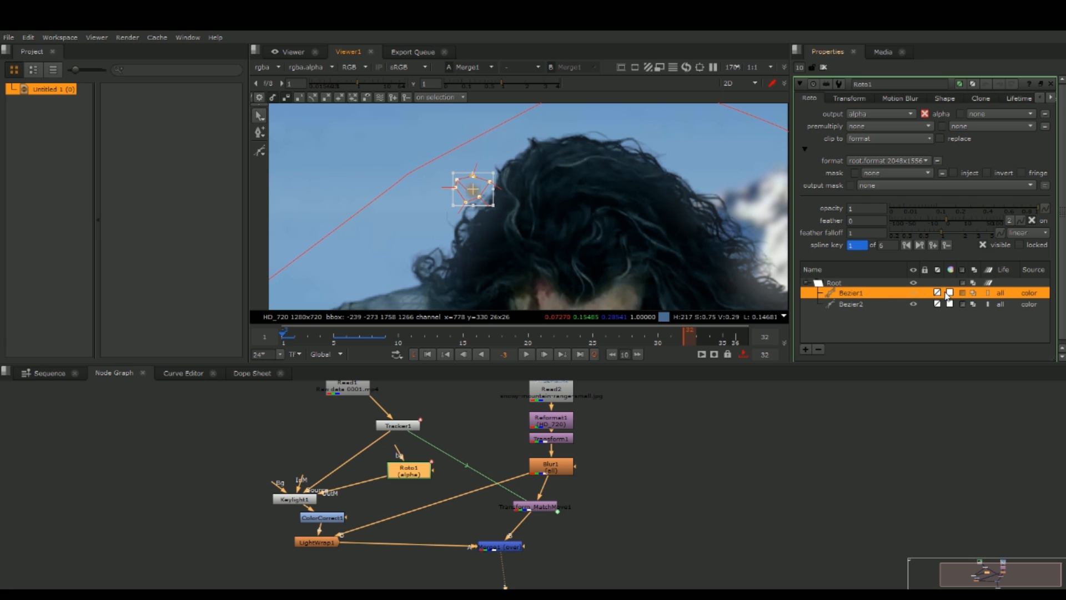
click(824, 67)
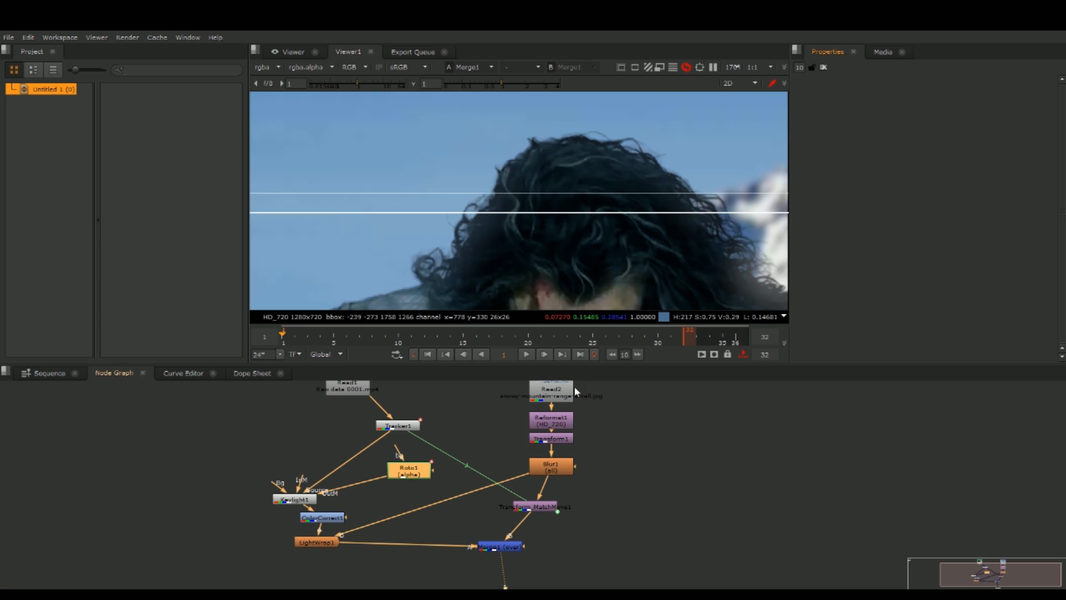
Play the composite from frame 1, checking the hair edge and the full frame, and stop at frame 13
click(531, 359)
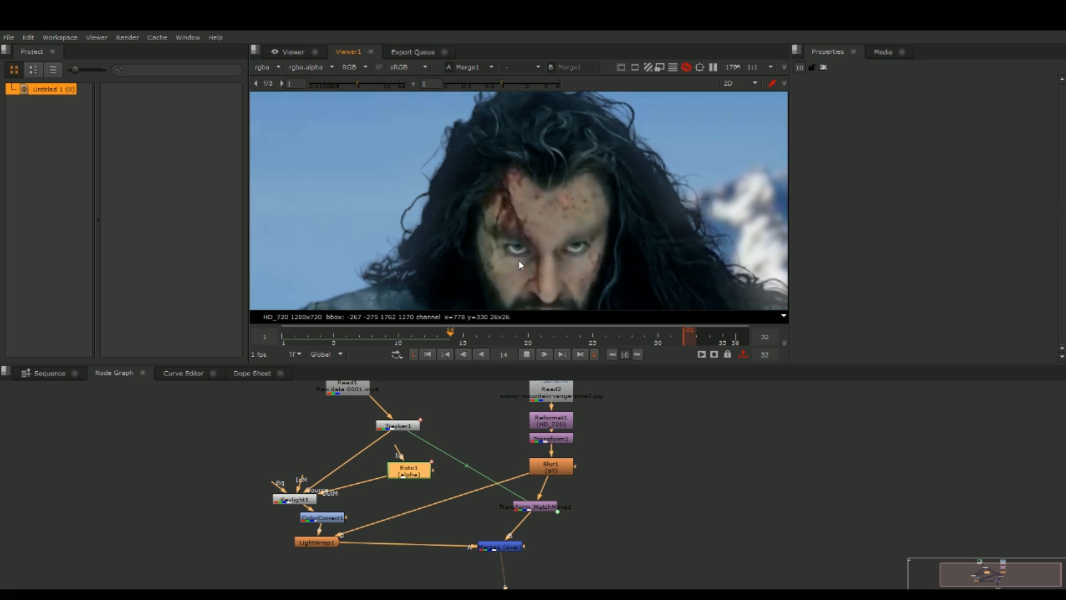
scroll(517, 261, down, 3)
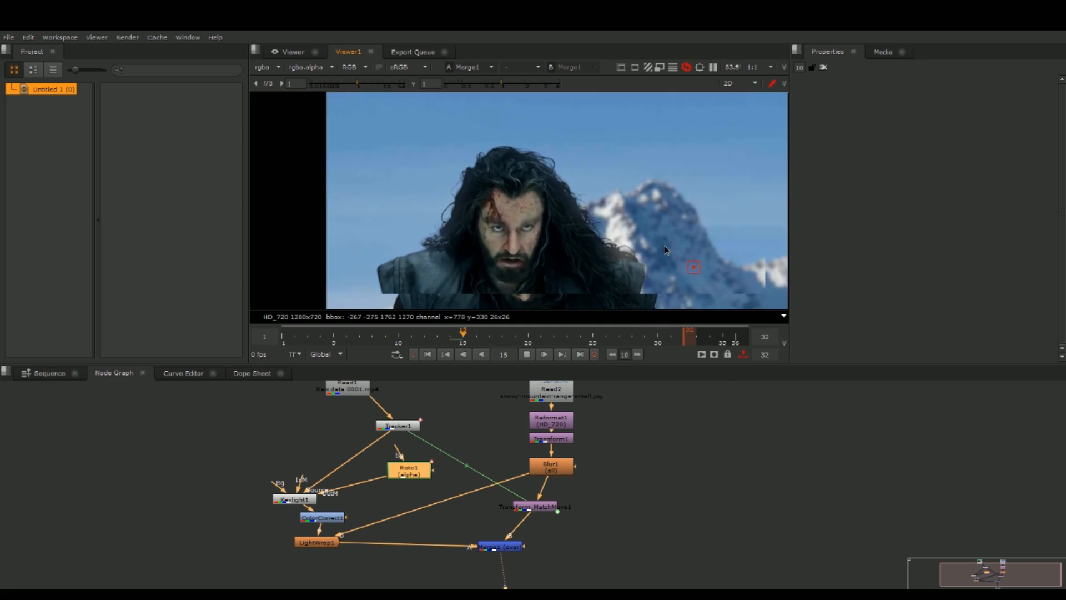
scroll(653, 206, down, 2)
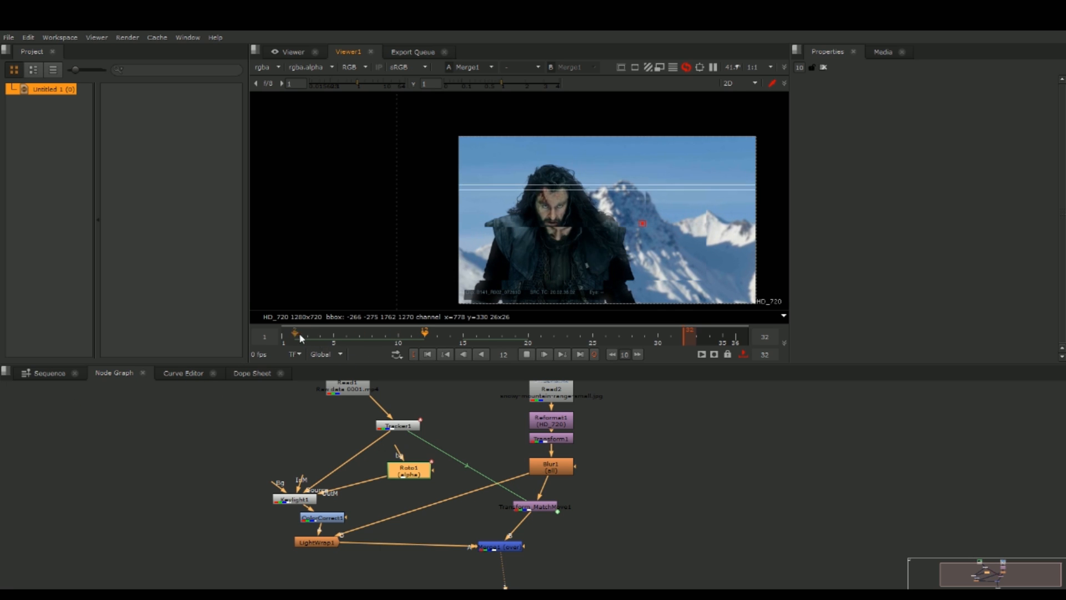
click(525, 353)
Make room above Viewer1, insert a Transform node after Merge1 and set its scale to 1.45 and translate to x 108, y -4
middle_drag(643, 532, 640, 431)
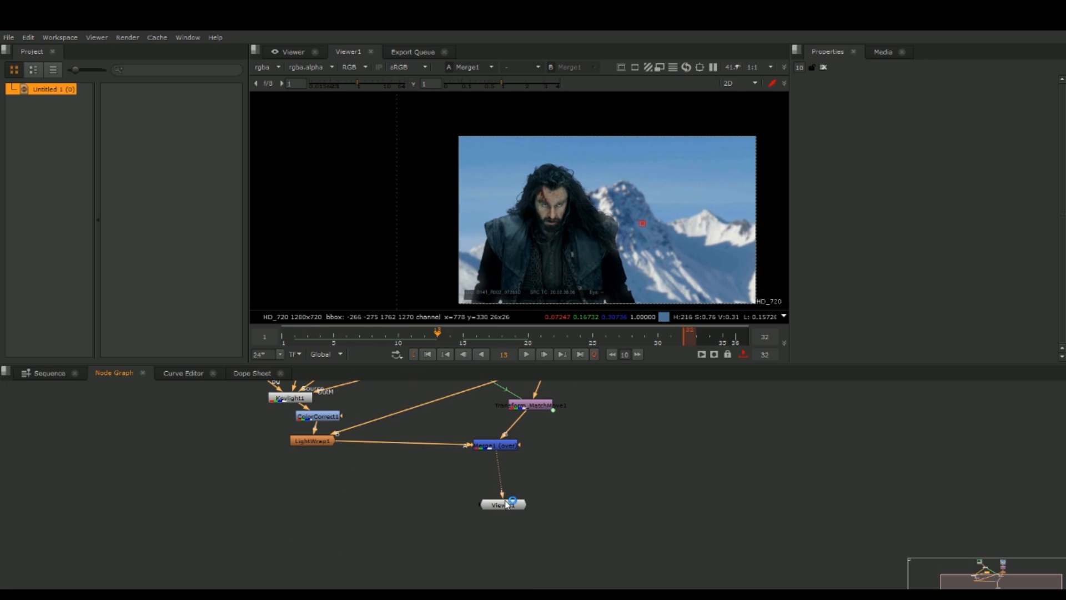
drag(503, 504, 509, 537)
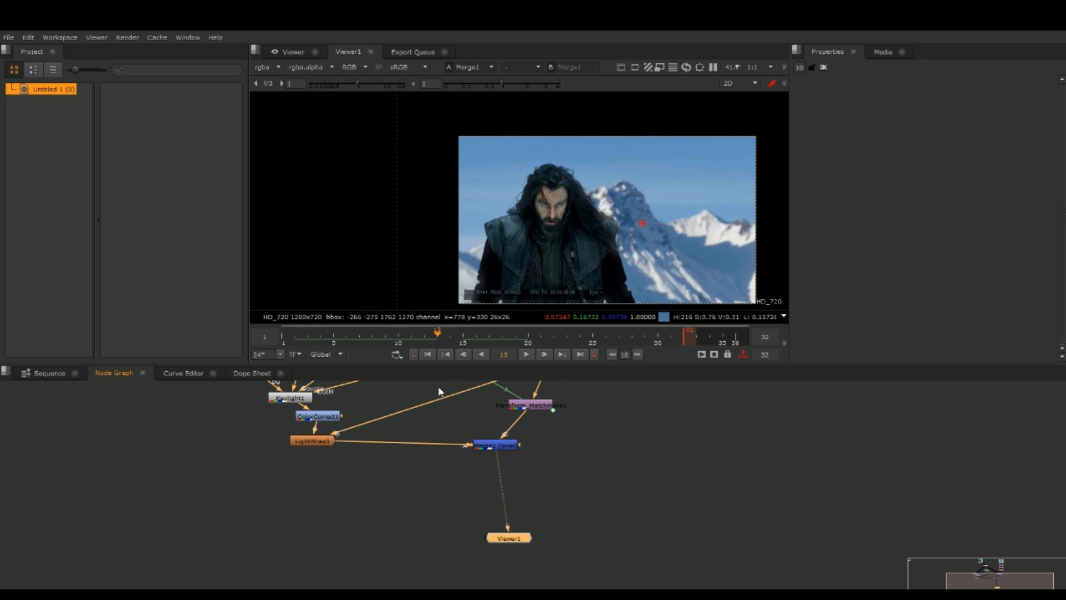
drag(492, 451, 493, 447)
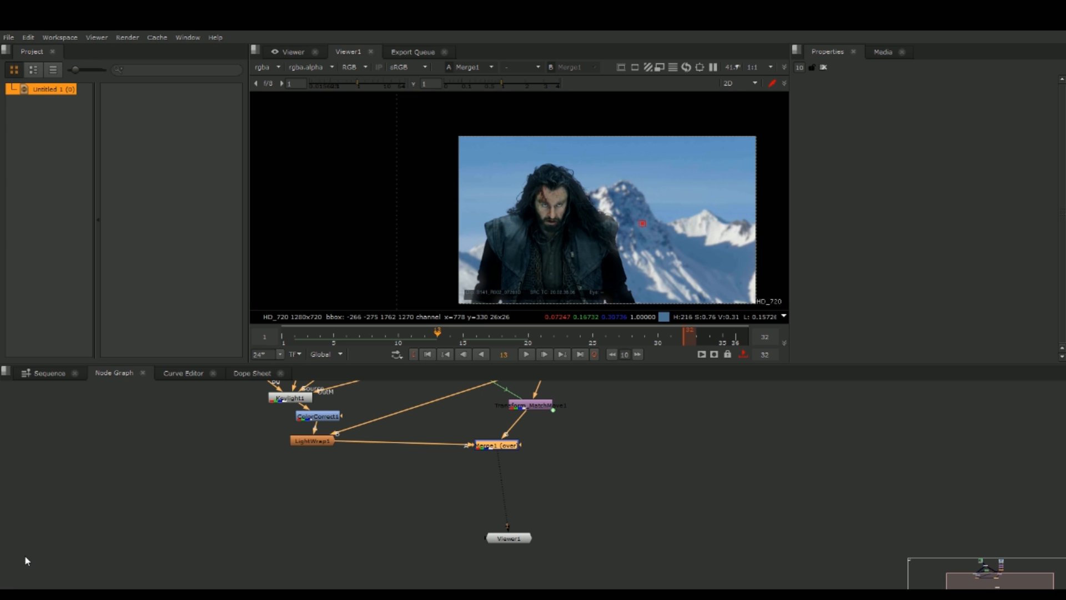
key(t)
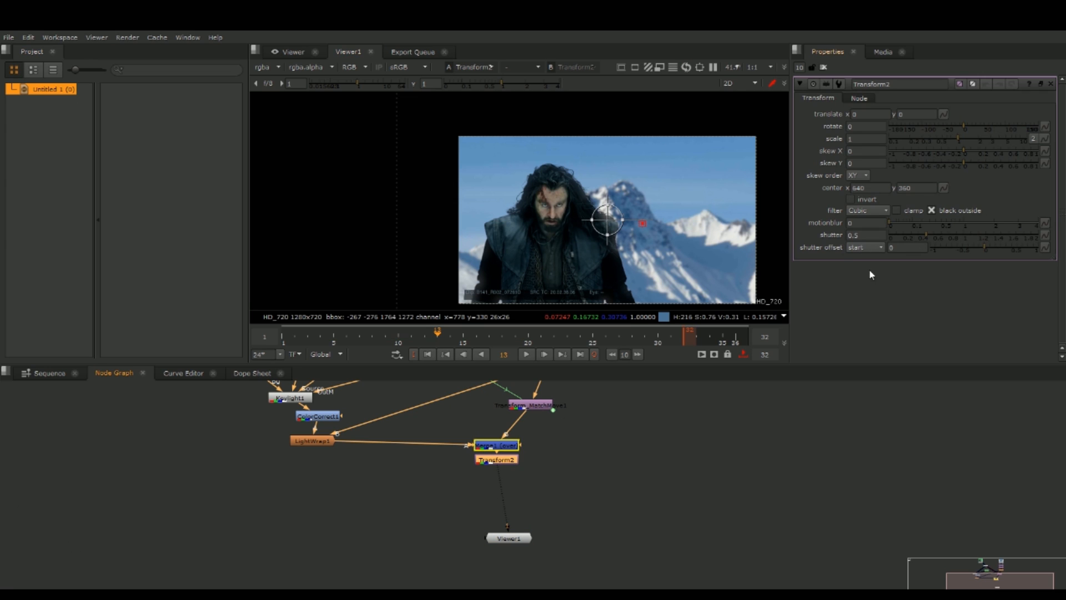
drag(963, 139, 969, 139)
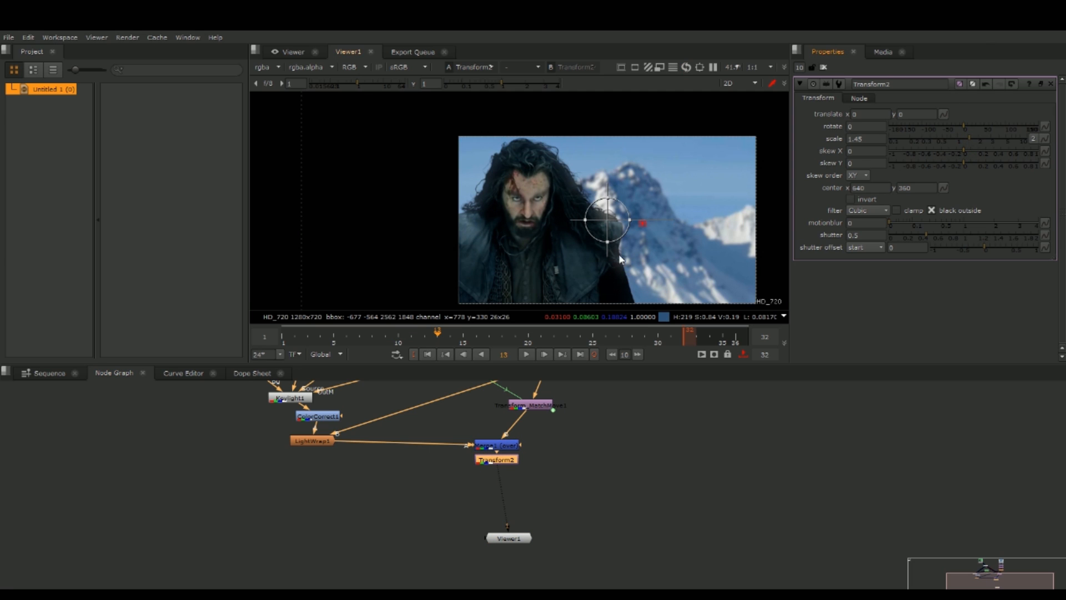
drag(607, 220, 630, 229)
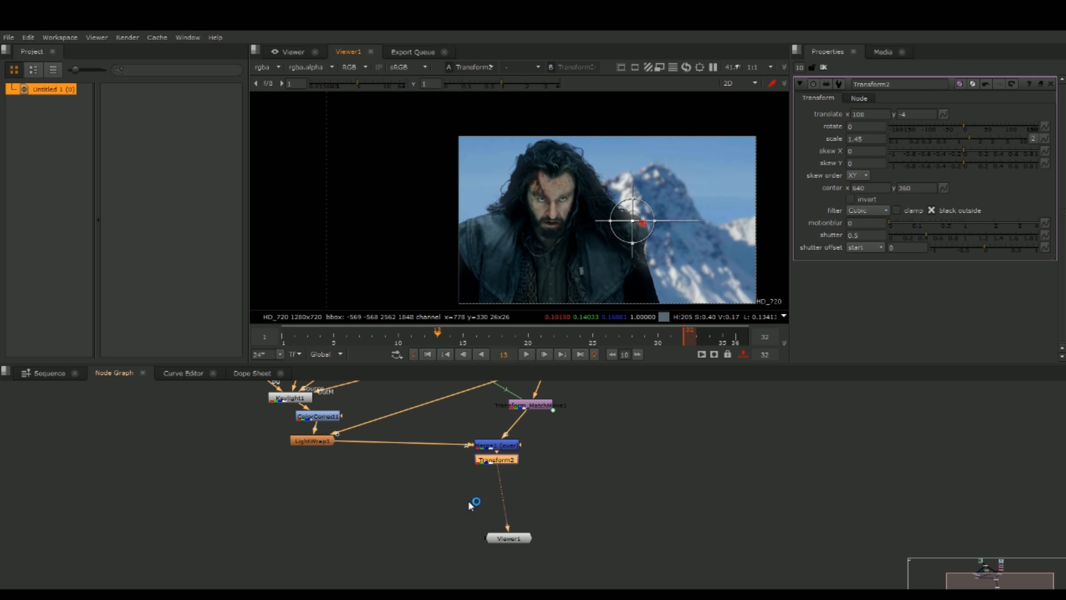
Insert a ColorCorrect node after Transform2 and set its master contrast to 0.84 and gamma to 0.98
key(c)
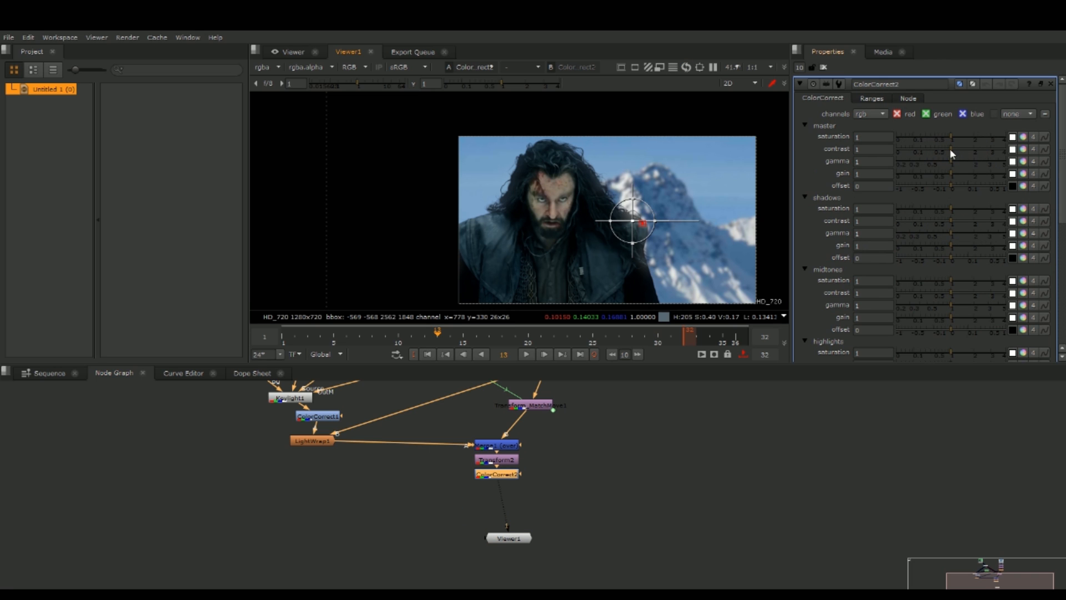
mouse_move(951, 156)
mouse_down()
mouse_move(942, 155)
mouse_move(954, 153)
mouse_move(951, 166)
mouse_up()
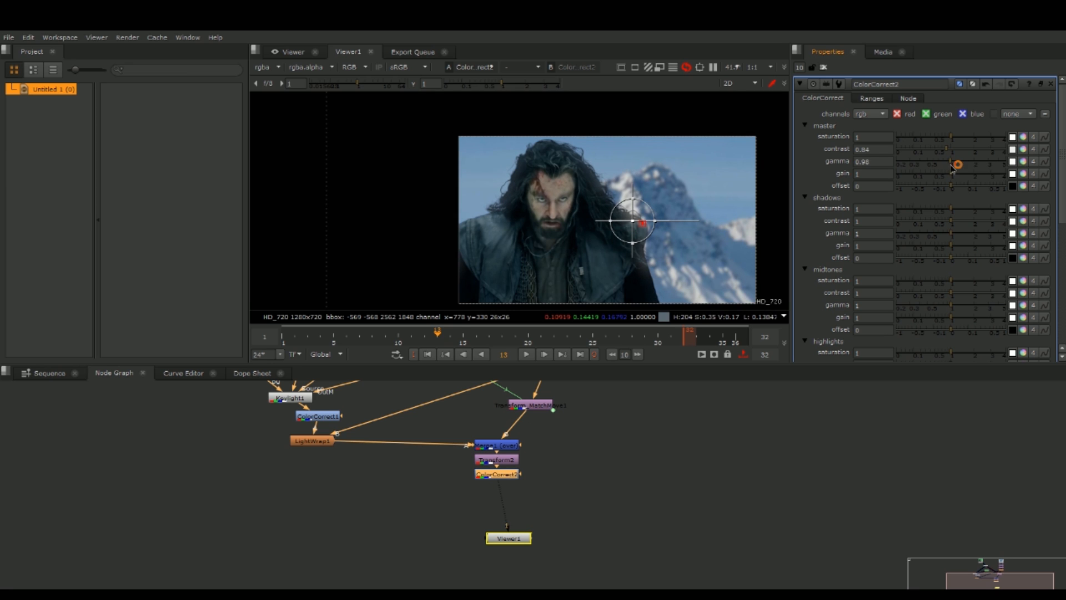
scroll(650, 159, up, 5)
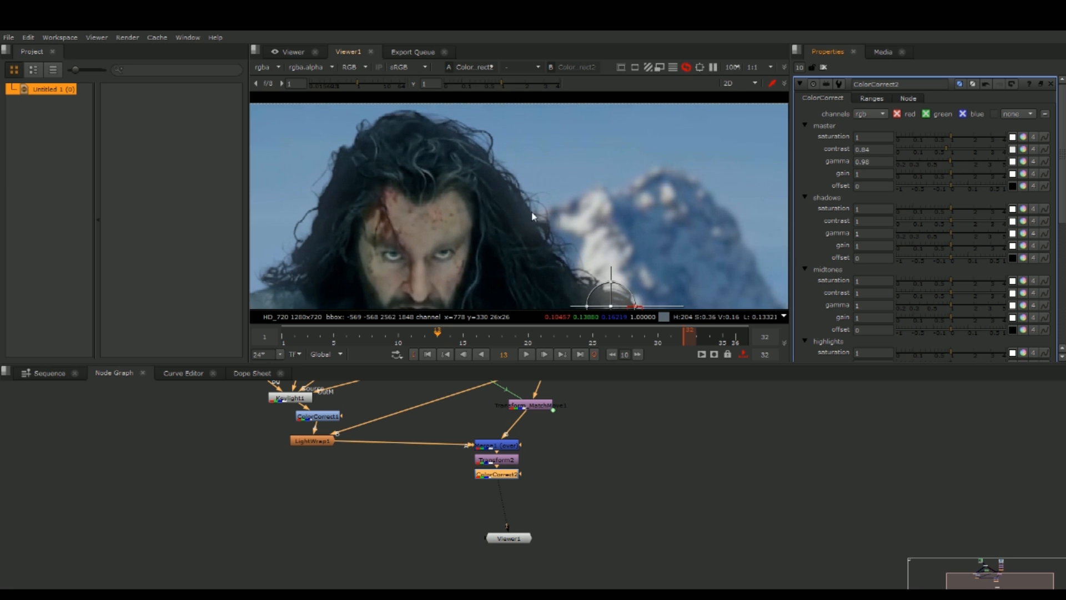
Add a Kodak 5248 Grain node after ColorCorrect2, inspect the grain up close and in the full frame, and close all open node properties
middle_drag(484, 206, 512, 143)
scroll(509, 208, up, 2)
scroll(511, 206, down, 3)
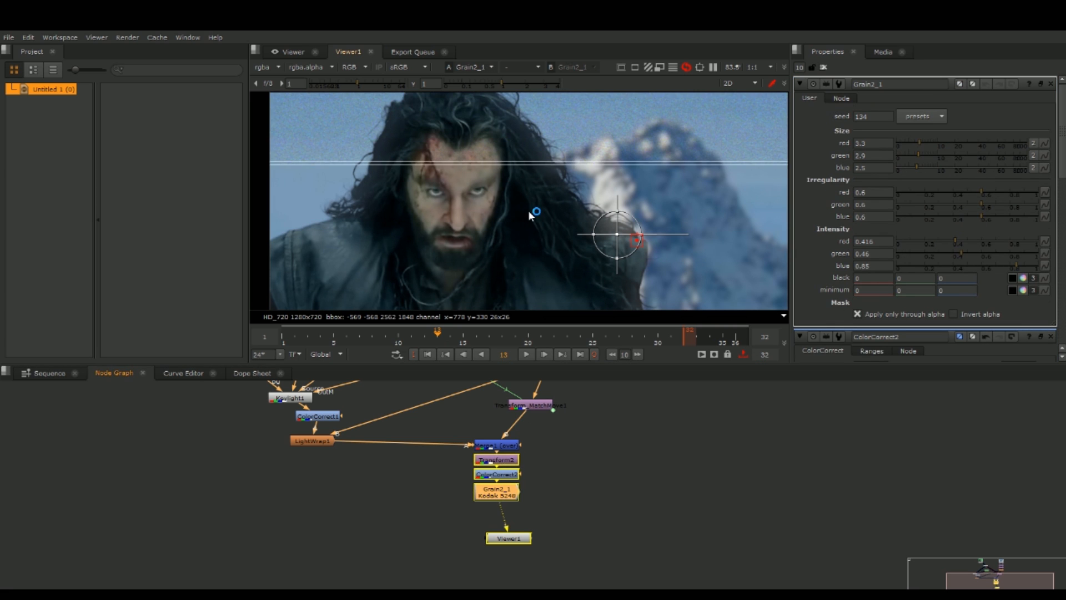
scroll(527, 215, up, 3)
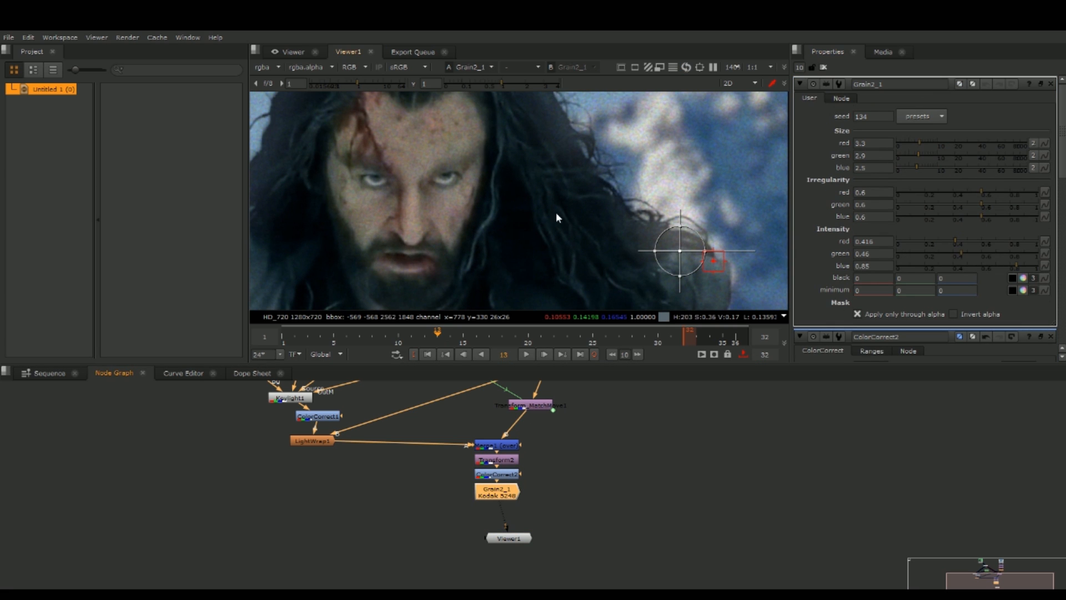
scroll(554, 210, down, 5)
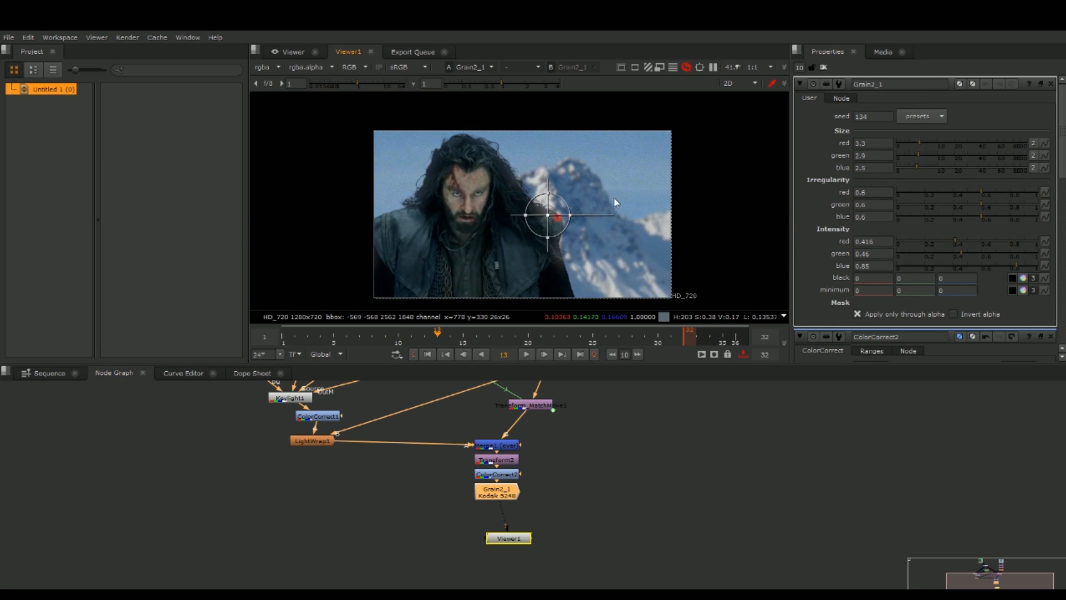
click(823, 67)
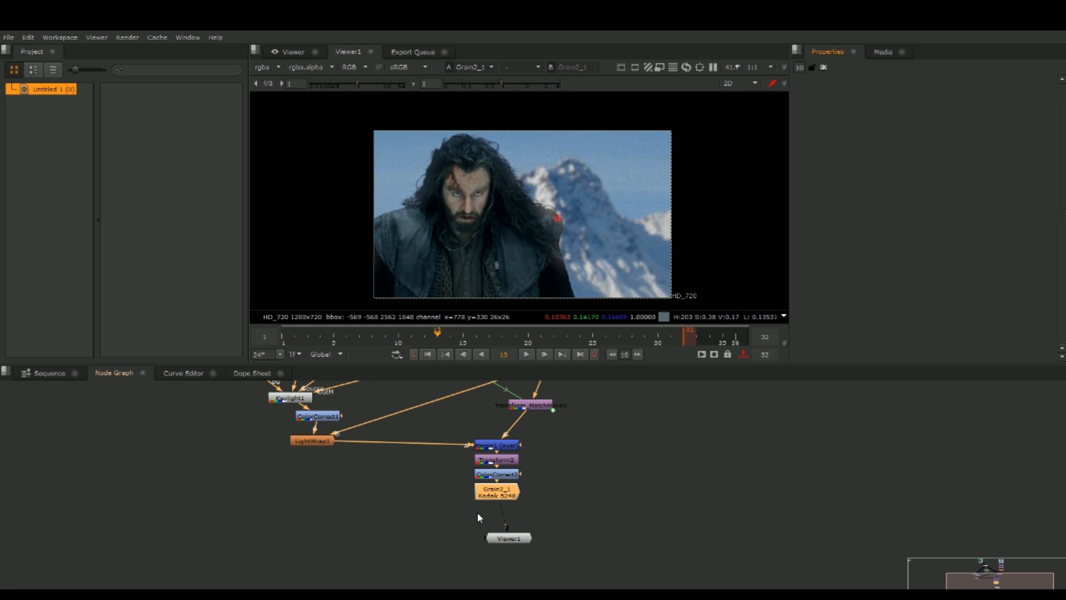
Move Viewer1 aside to make room and insert a Write node after the Kodak 5248 Grain node
drag(510, 539, 573, 557)
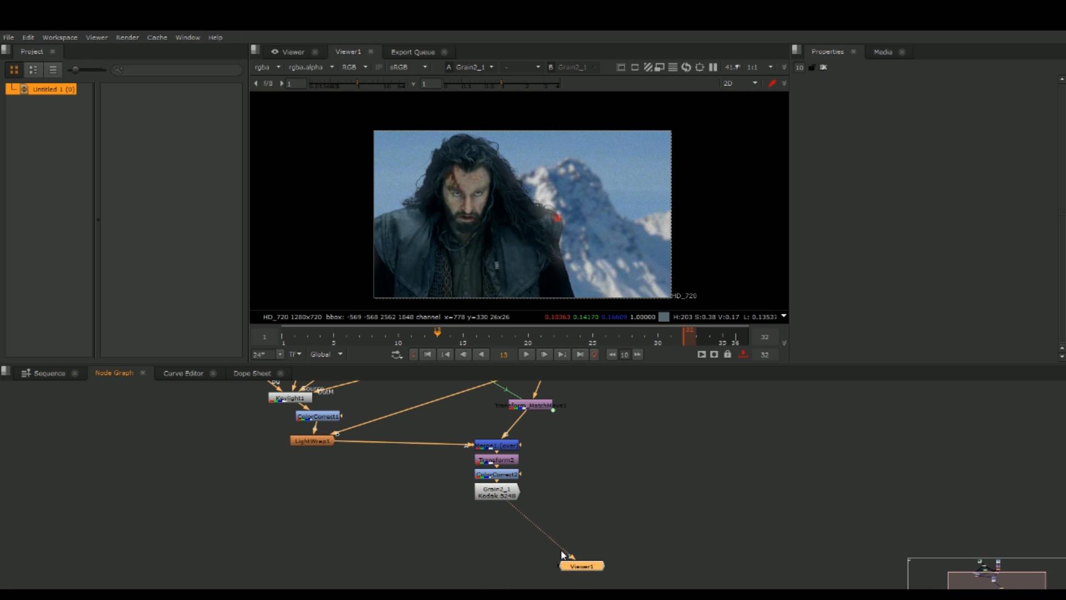
click(497, 498)
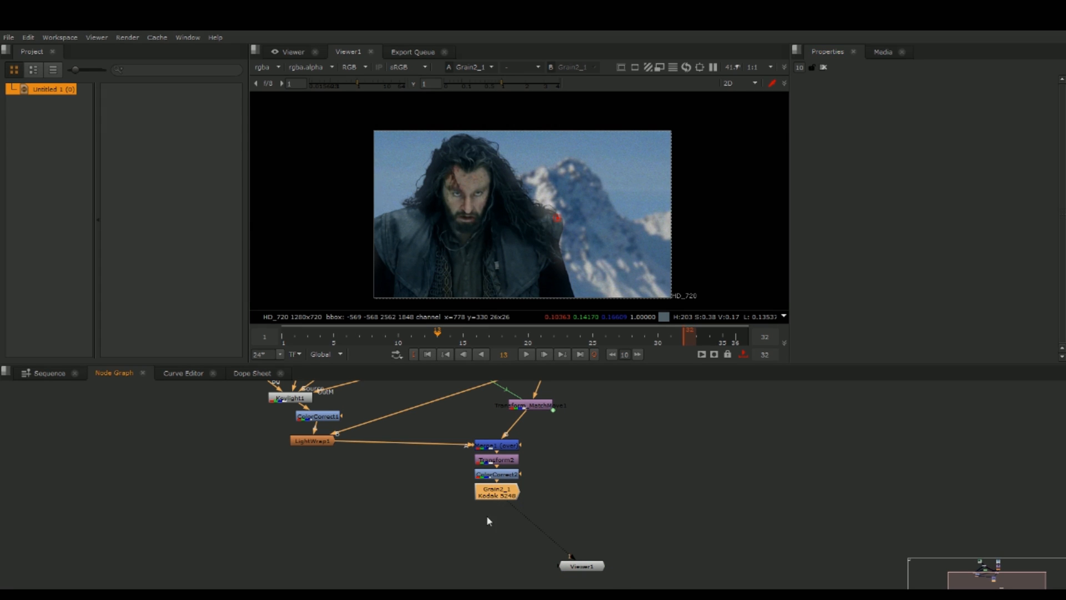
drag(593, 572, 645, 551)
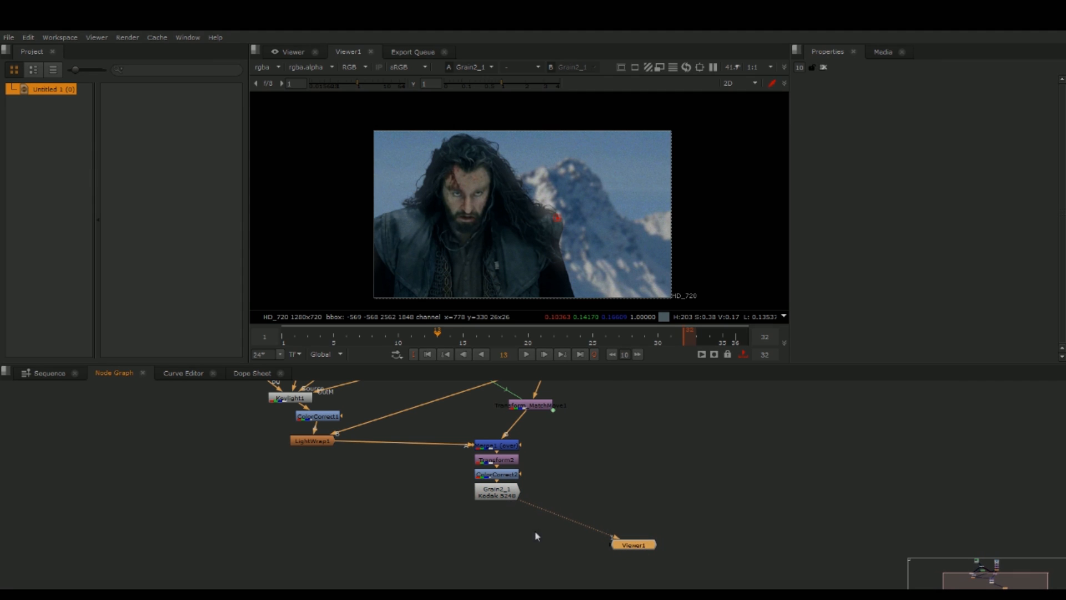
click(497, 495)
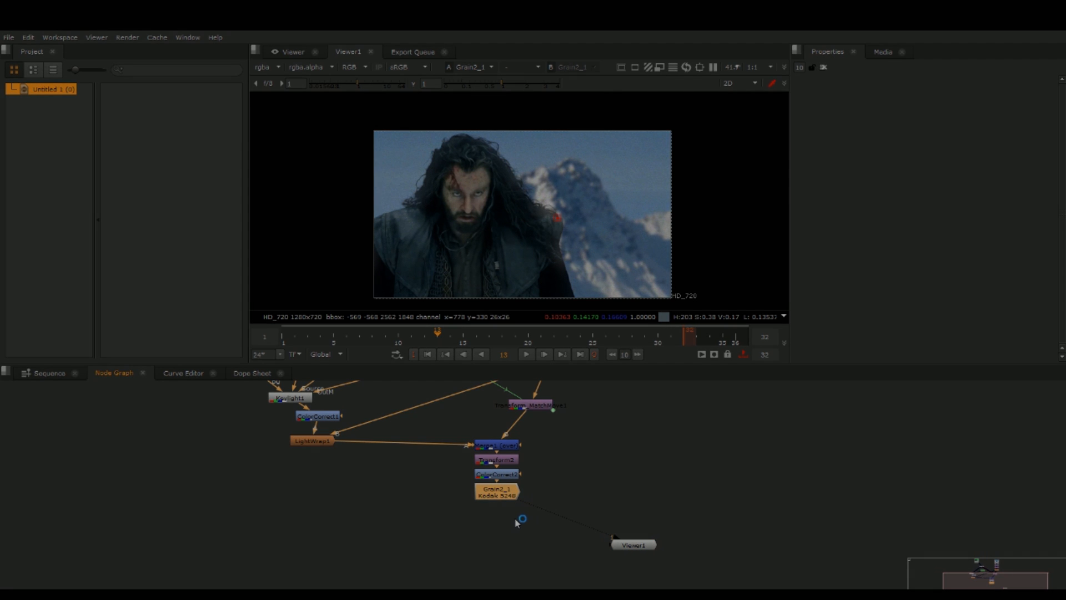
key(w)
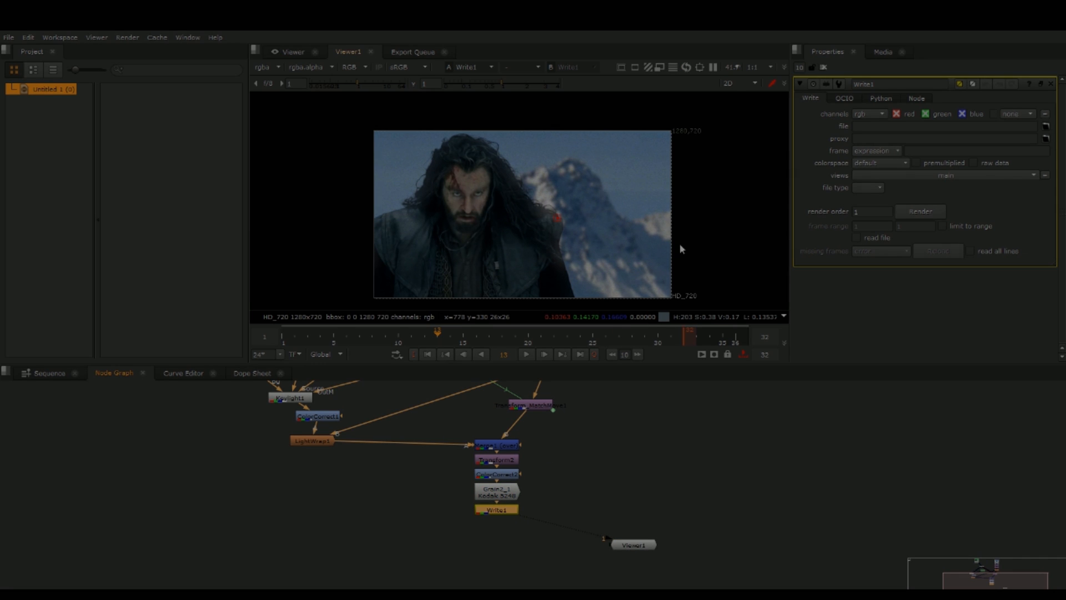